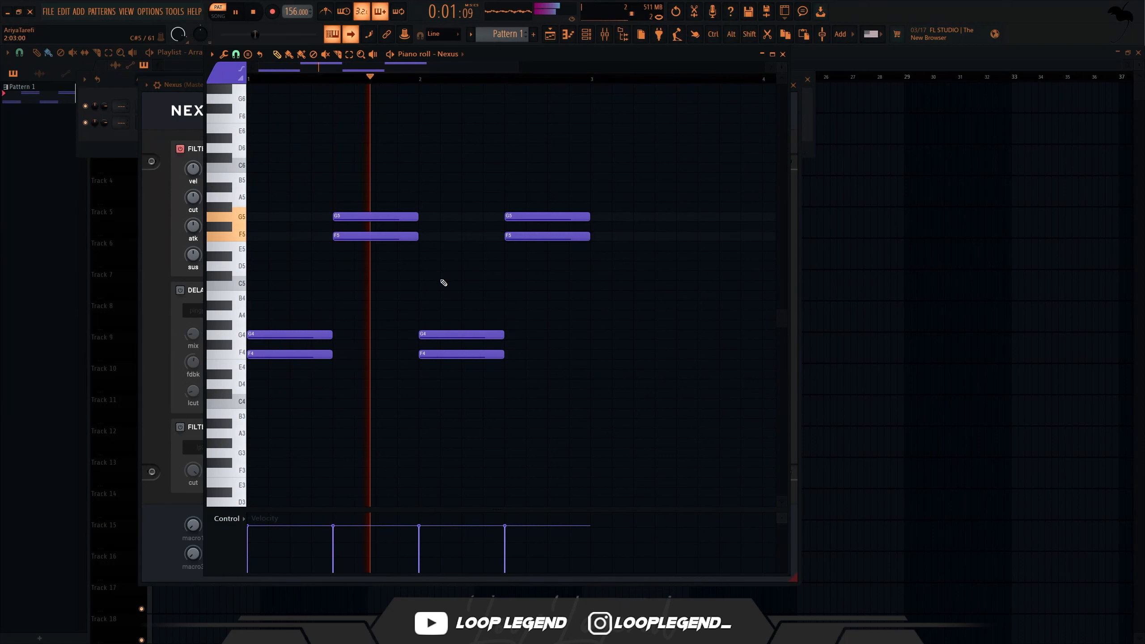
Step: Transpose all notes of the Nexus pattern up one octave and stop playback
key(ctrl+Up)
scroll(369, 213, up, 3)
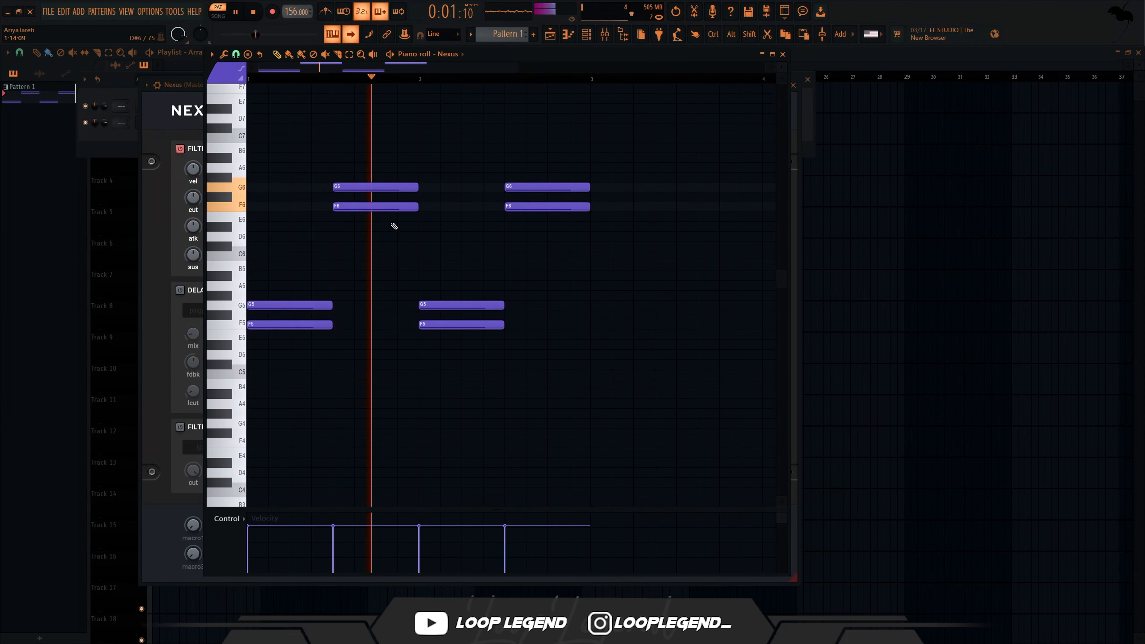
key(space)
Step: Select the G5 and G6 notes and raise them six semitones to C#6 and C#7, leaving the F notes in place
ctrl+click(217, 308)
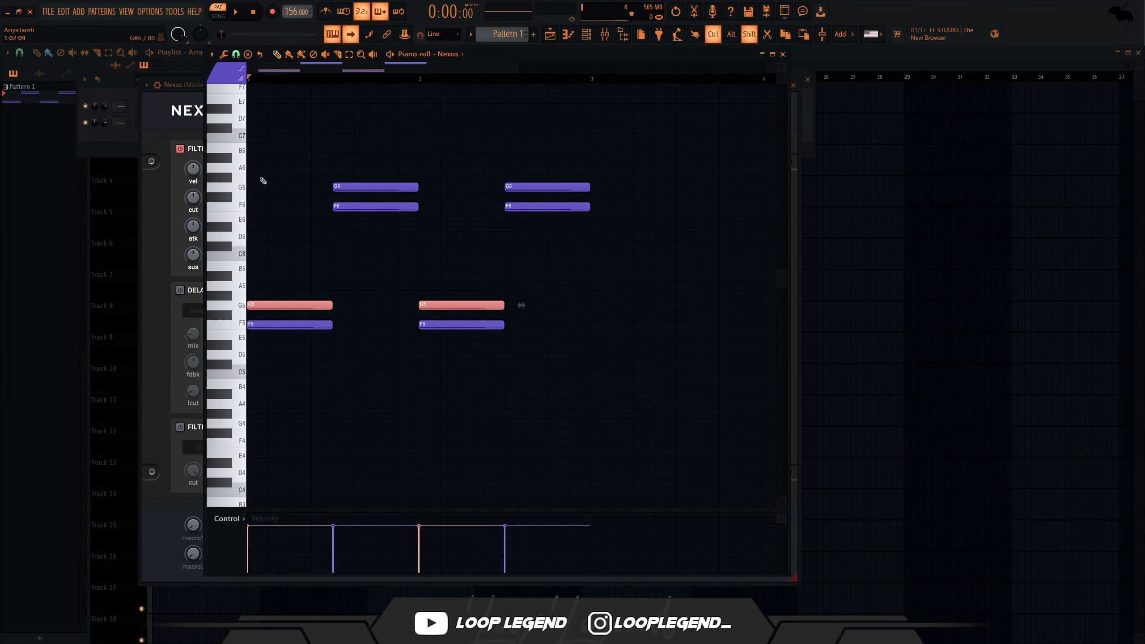
ctrl+shift+click(241, 189)
key(shift+Up)
key(space)
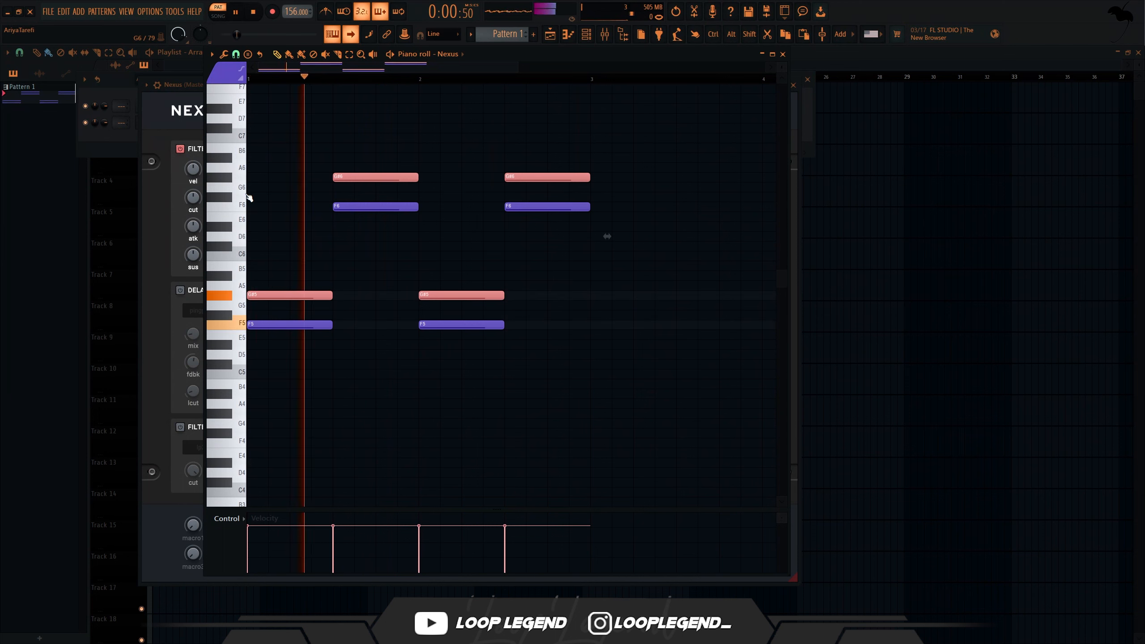
key(shift+Up)
key(shift+Up)
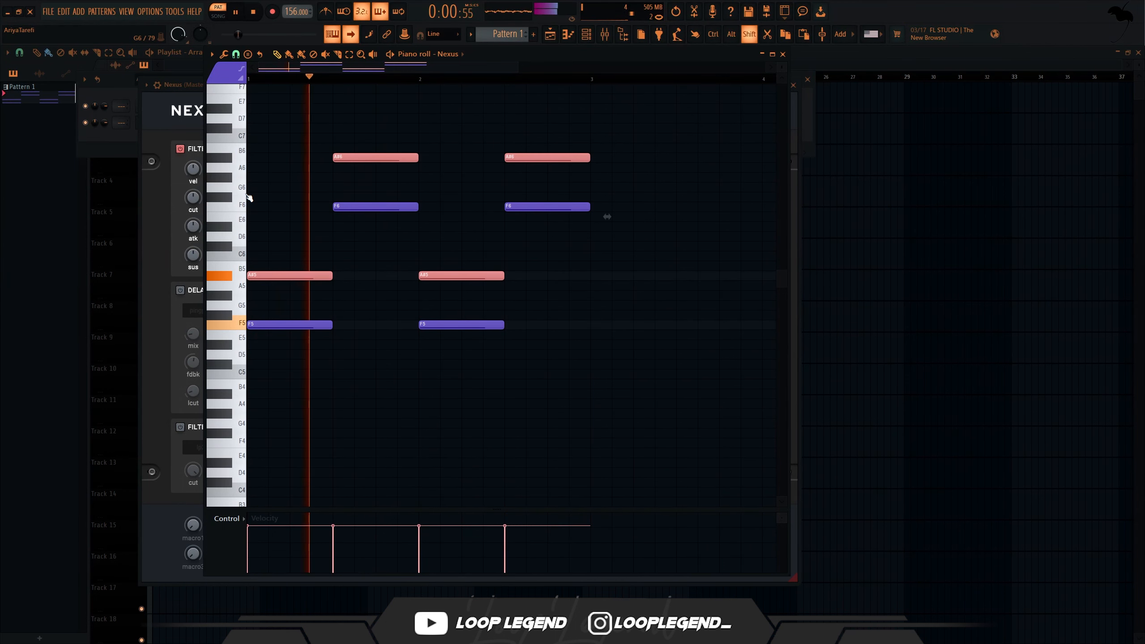
key(shift+Up)
key(shift+Up)
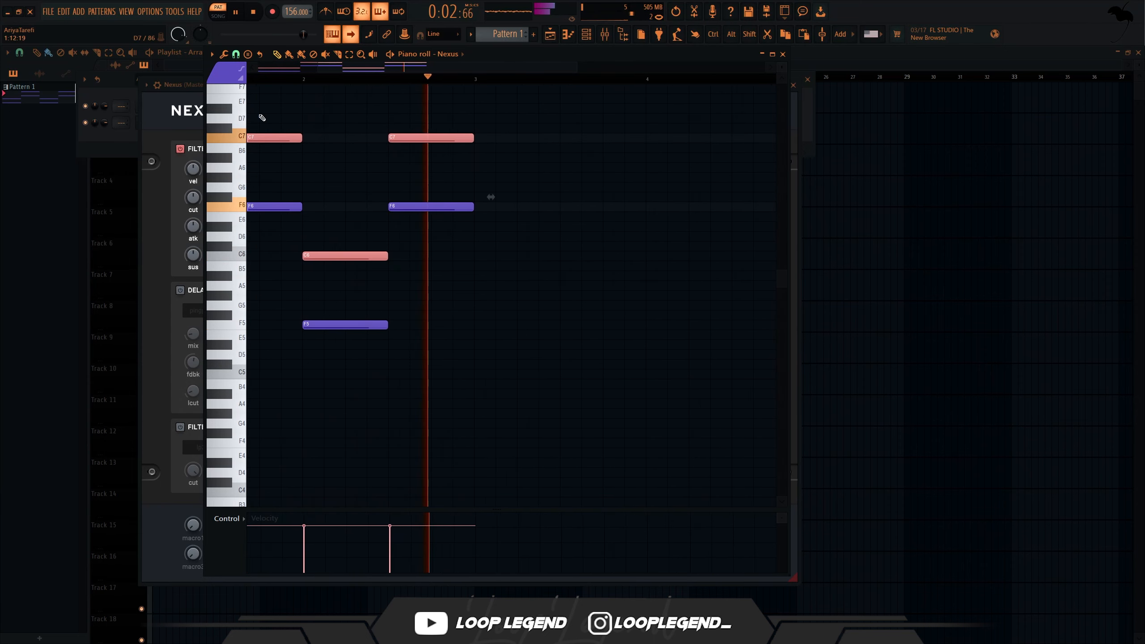
key(shift+Up)
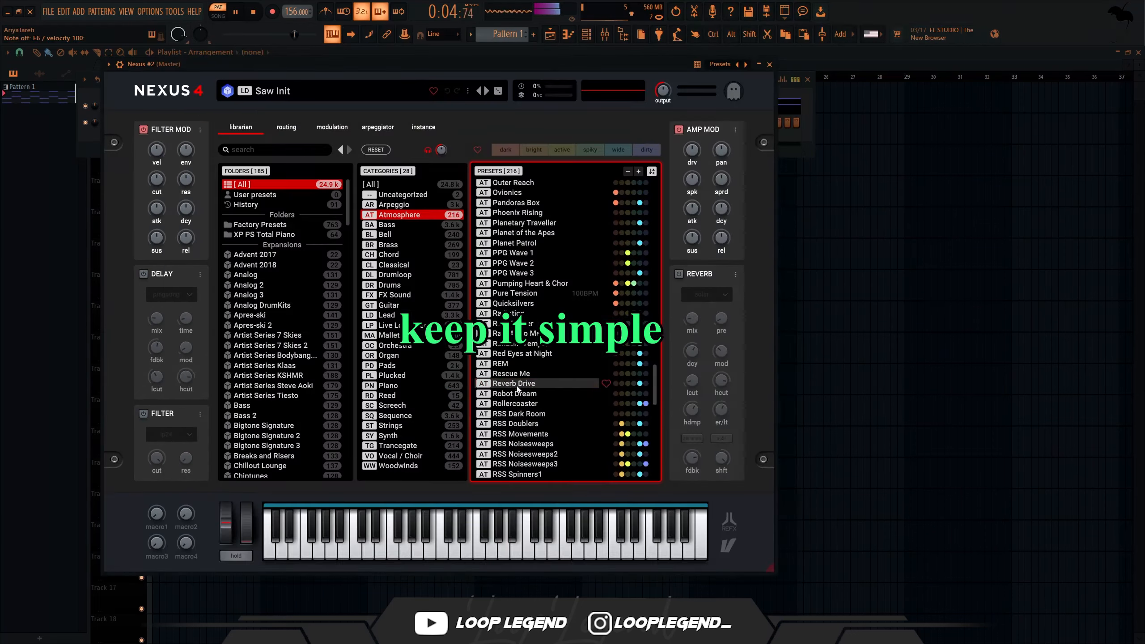
Step: Load the Reverb Drive preset from the Atmosphere category in Nexus #2
scroll(541, 316, down, 5)
click(530, 285)
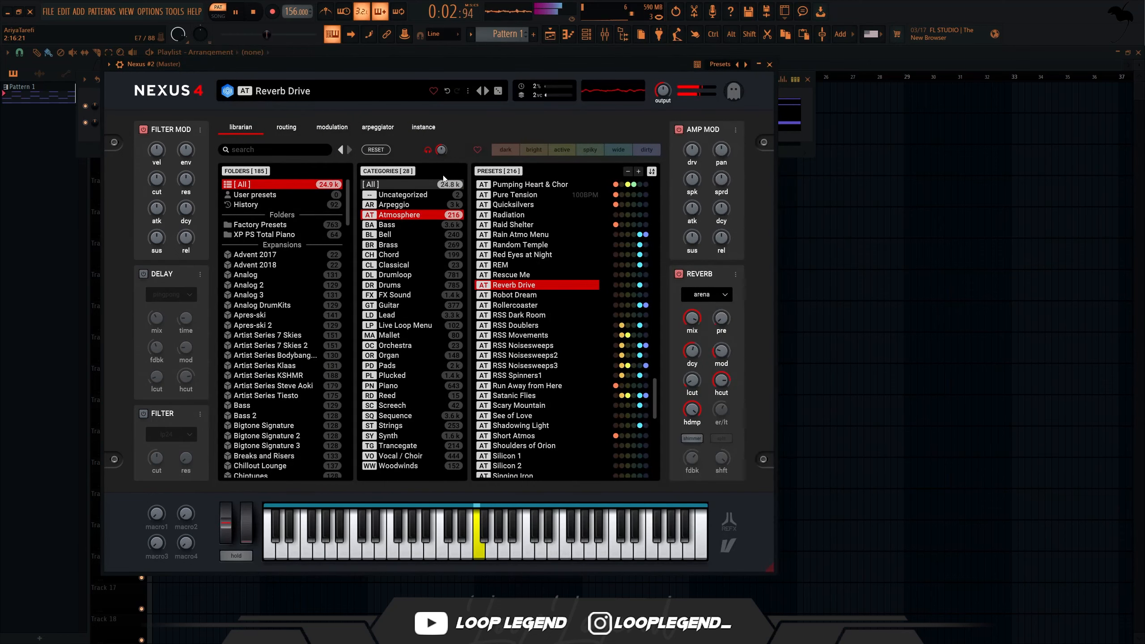
Step: In the preset's routing, audition sample 1 alone, switch to sample 2 only, and enable layer 2
click(287, 127)
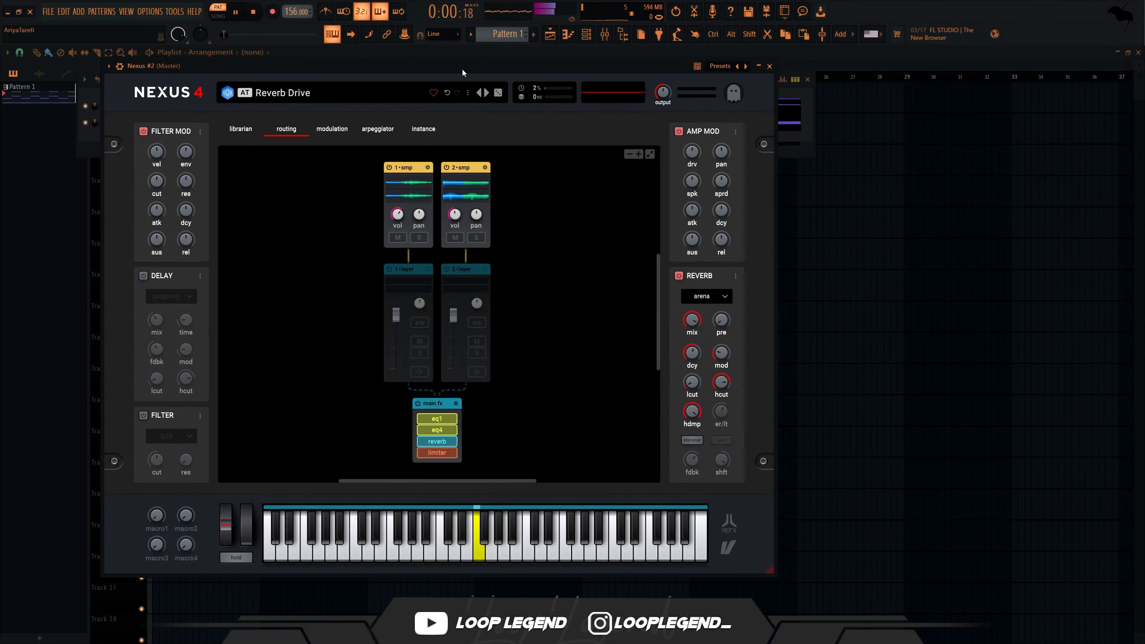
click(447, 168)
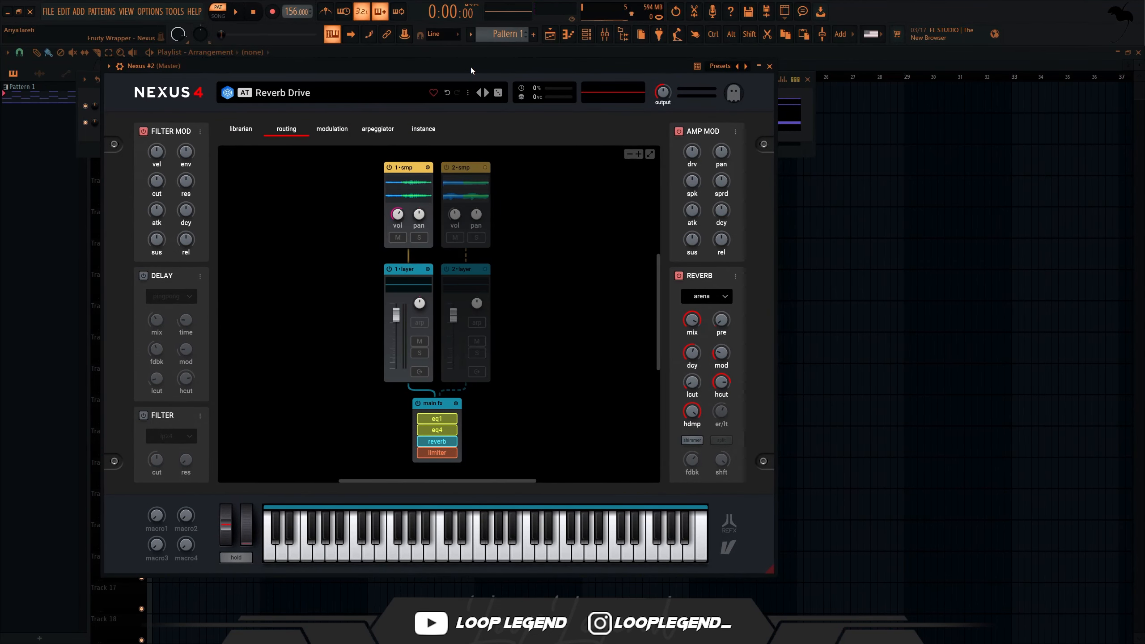
key(space)
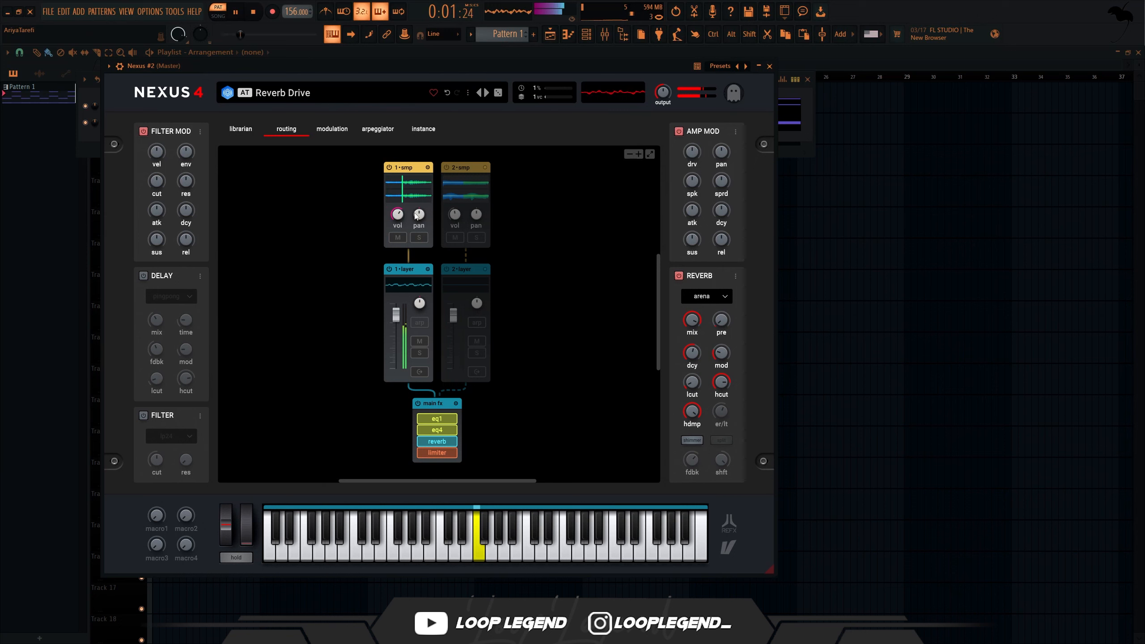
key(space)
click(389, 167)
click(447, 167)
click(446, 269)
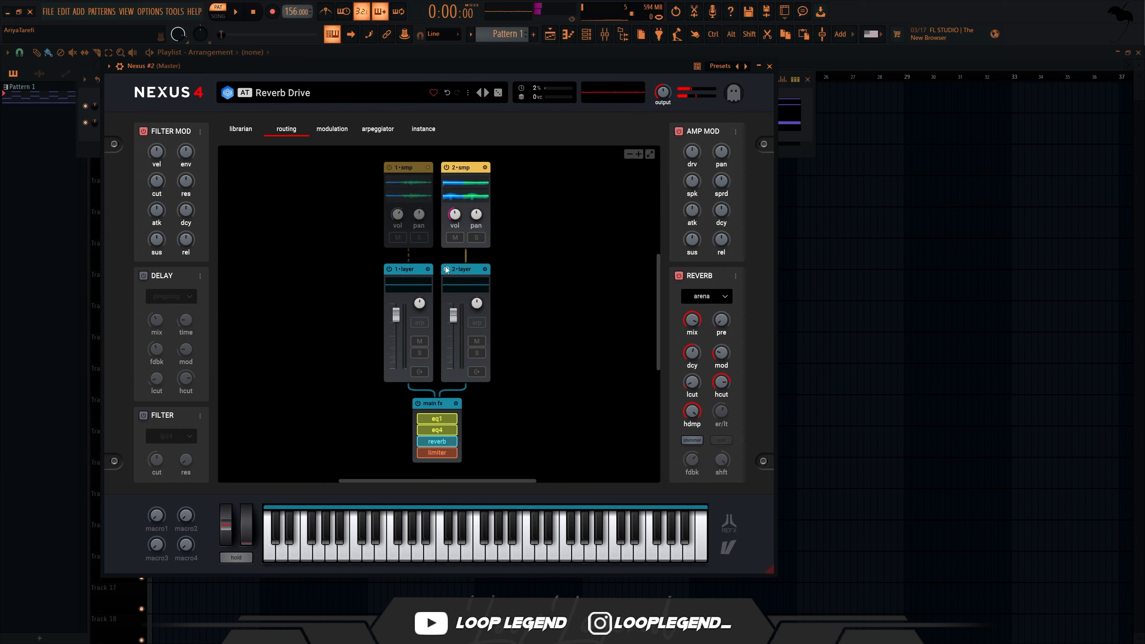
key(space)
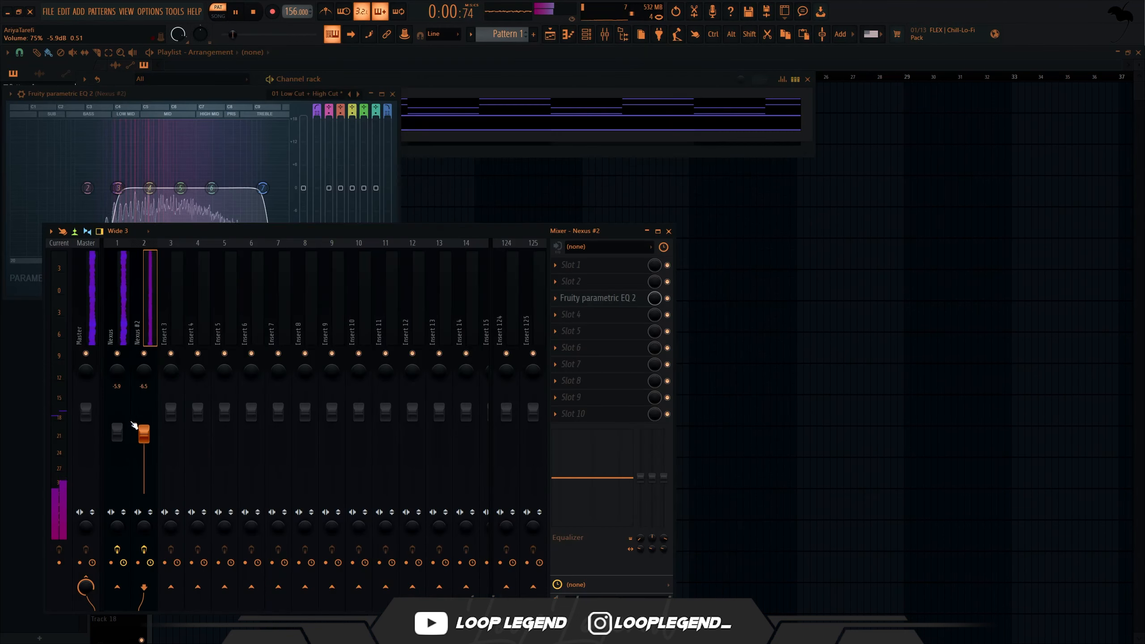
Step: Add Fruity Flangus to slot 5 of the Nexus #2 mixer track and lower its mix level to 57%
click(596, 300)
click(570, 331)
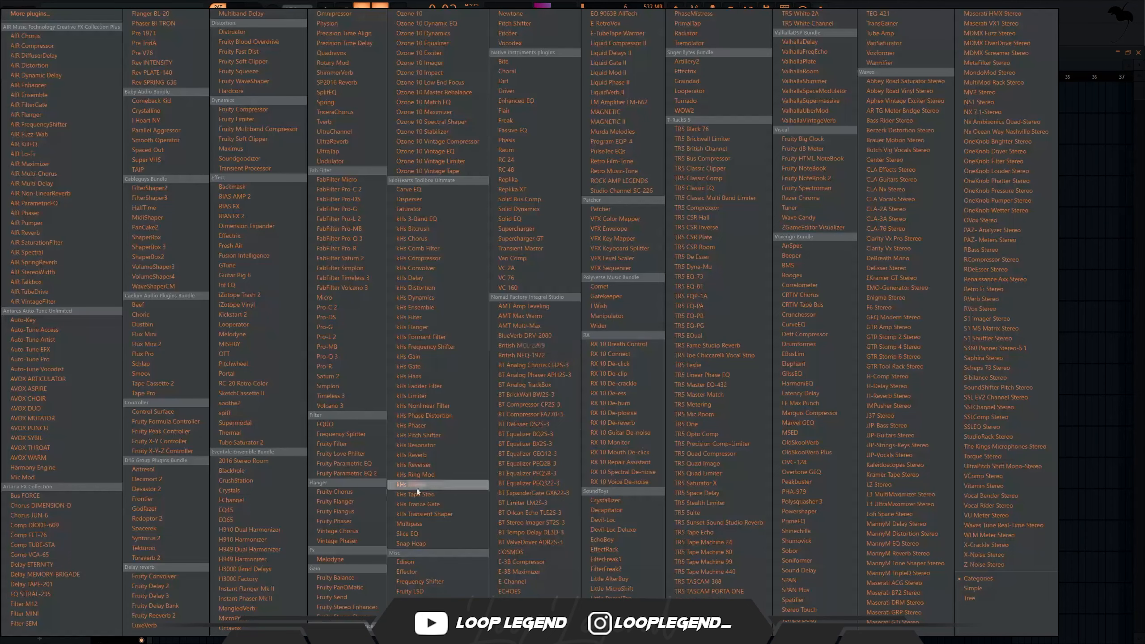
click(363, 513)
drag(653, 332, 654, 347)
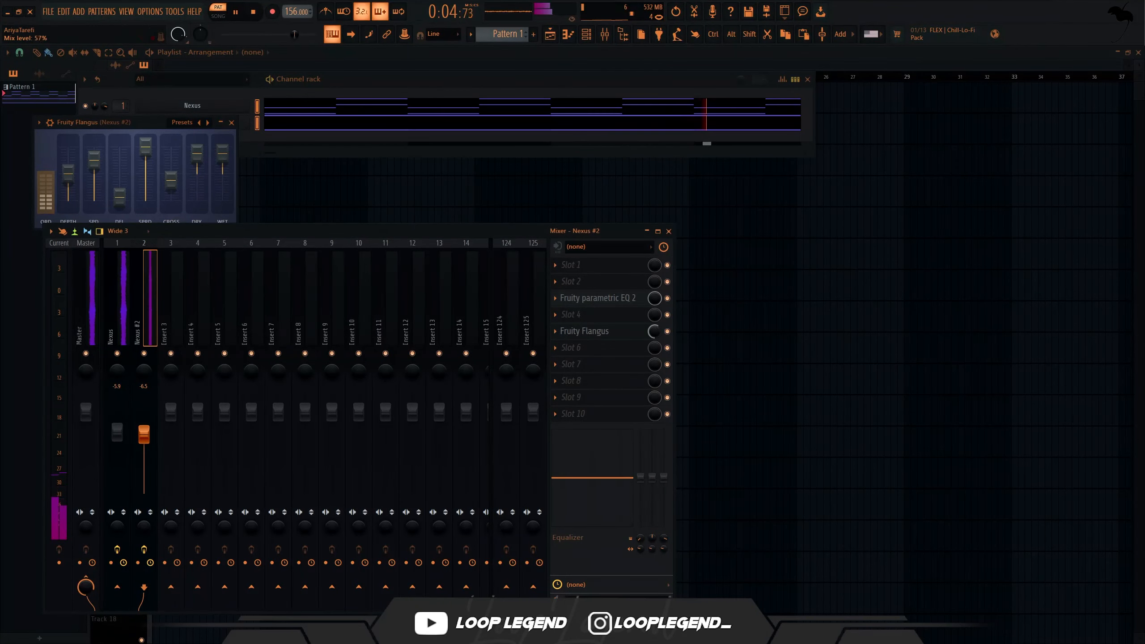
click(639, 300)
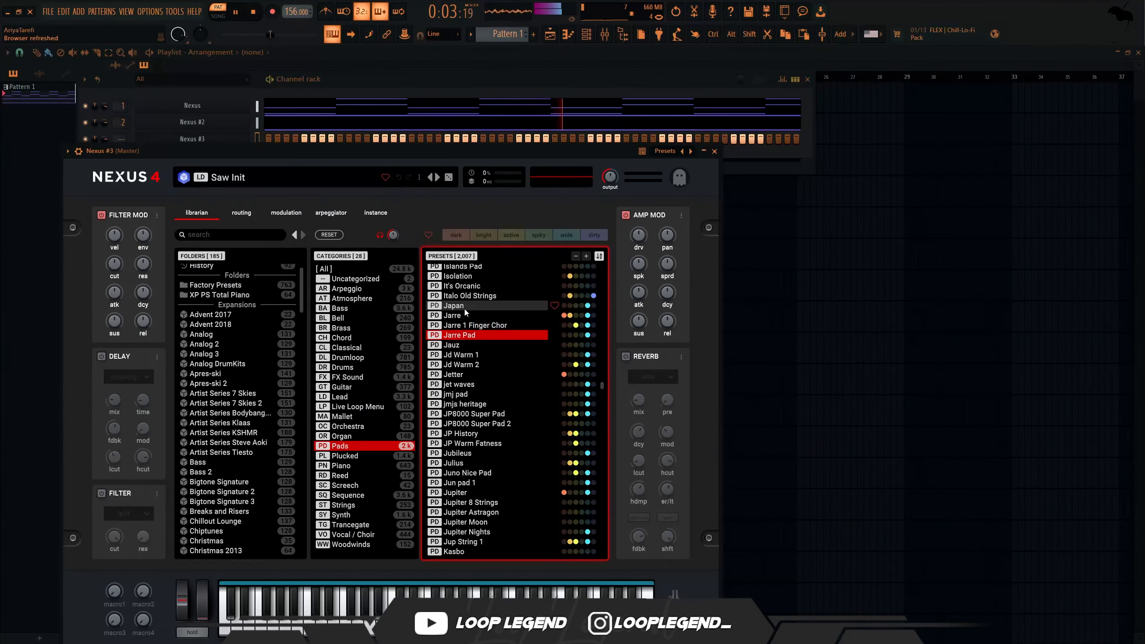
Step: Browse back through the Pads presets in Nexus #3 from Jarre Pad to It's Orcanic
key(Up)
key(Up)
key(Up)
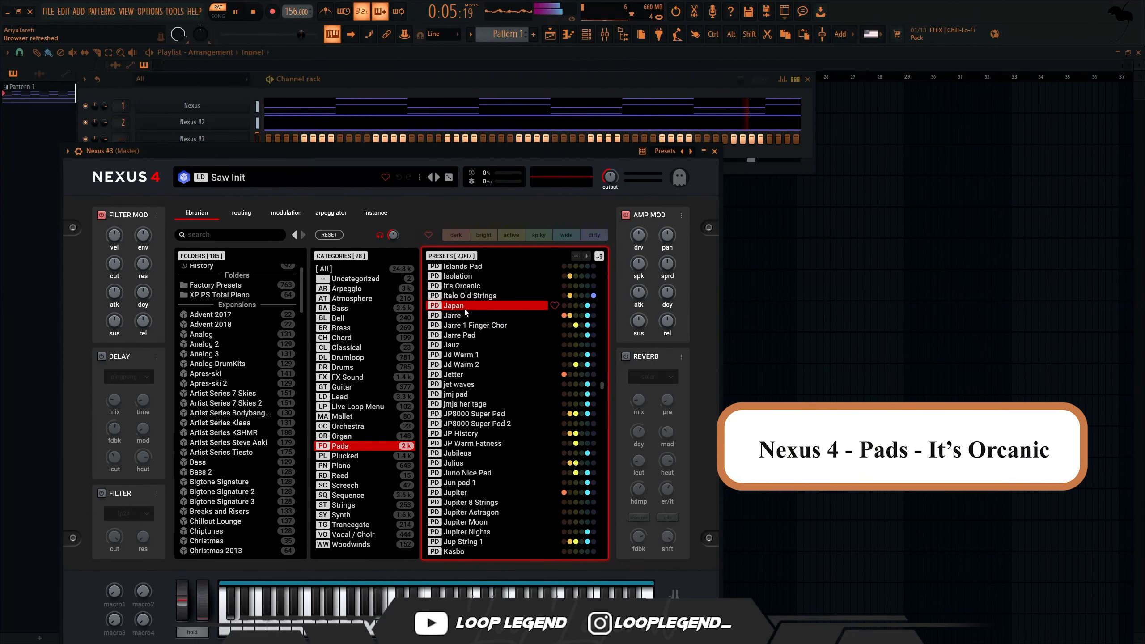
key(Up)
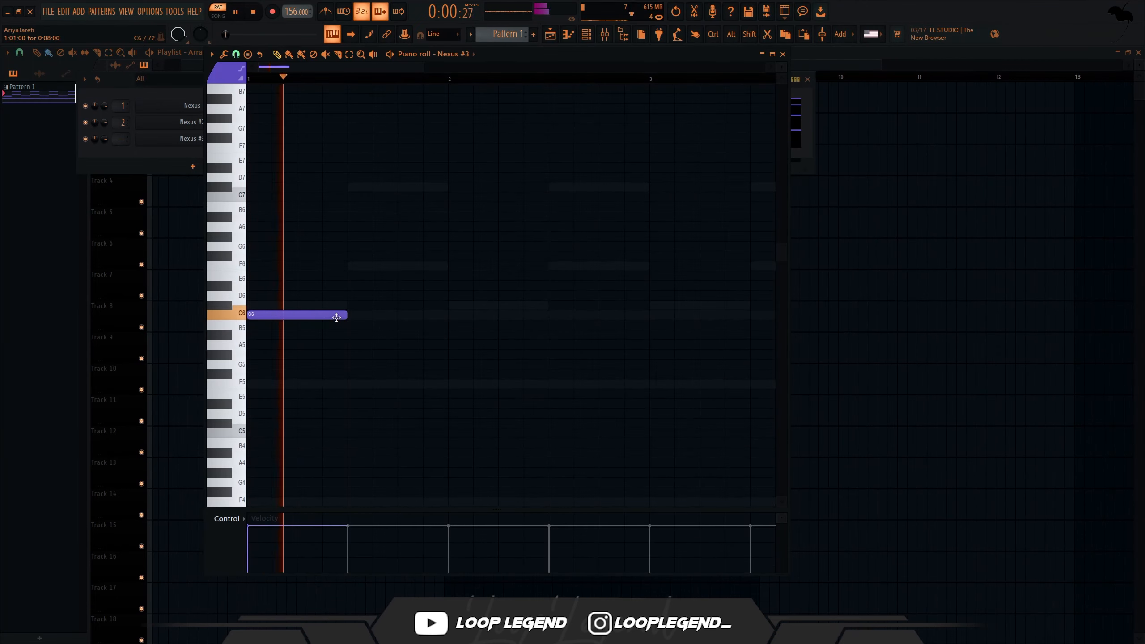
Step: Place a half-bar C6 note at the start of bar 3 and a C#6 note at the start of bar 4 for Nexus #3
scroll(299, 329, down, 1)
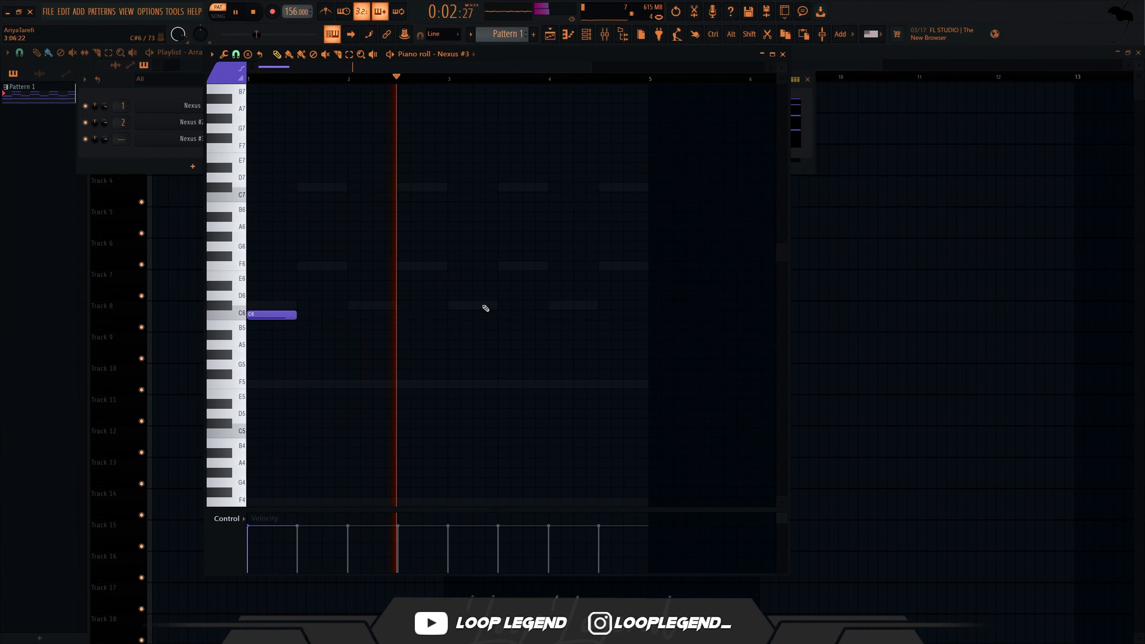
click(453, 306)
click(553, 296)
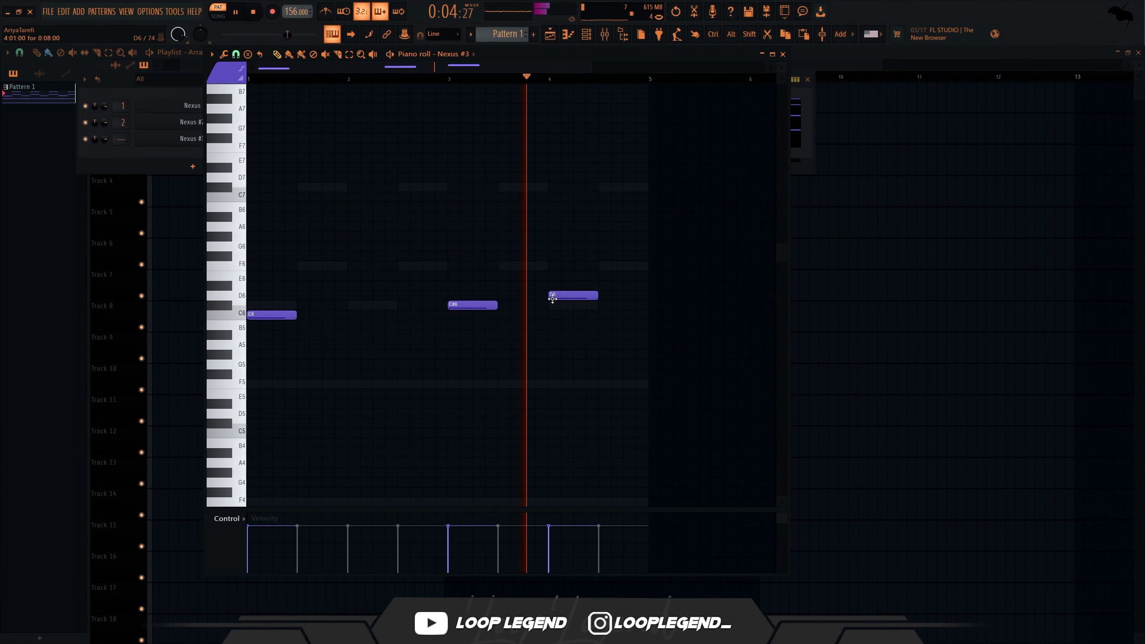
right_click(559, 297)
drag(470, 308, 469, 316)
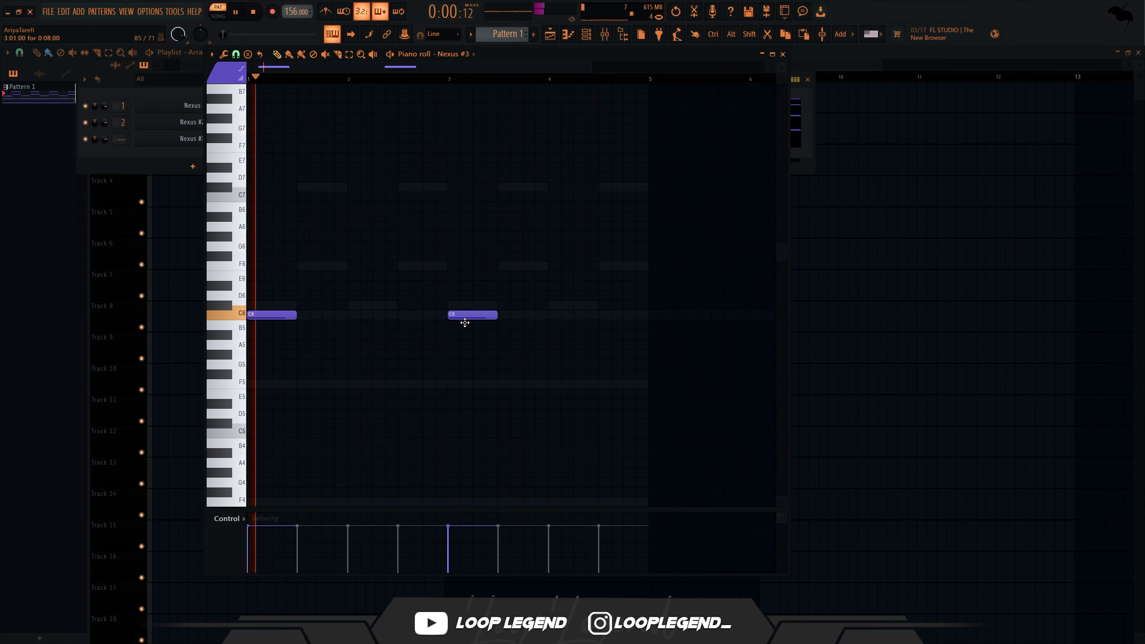
click(560, 305)
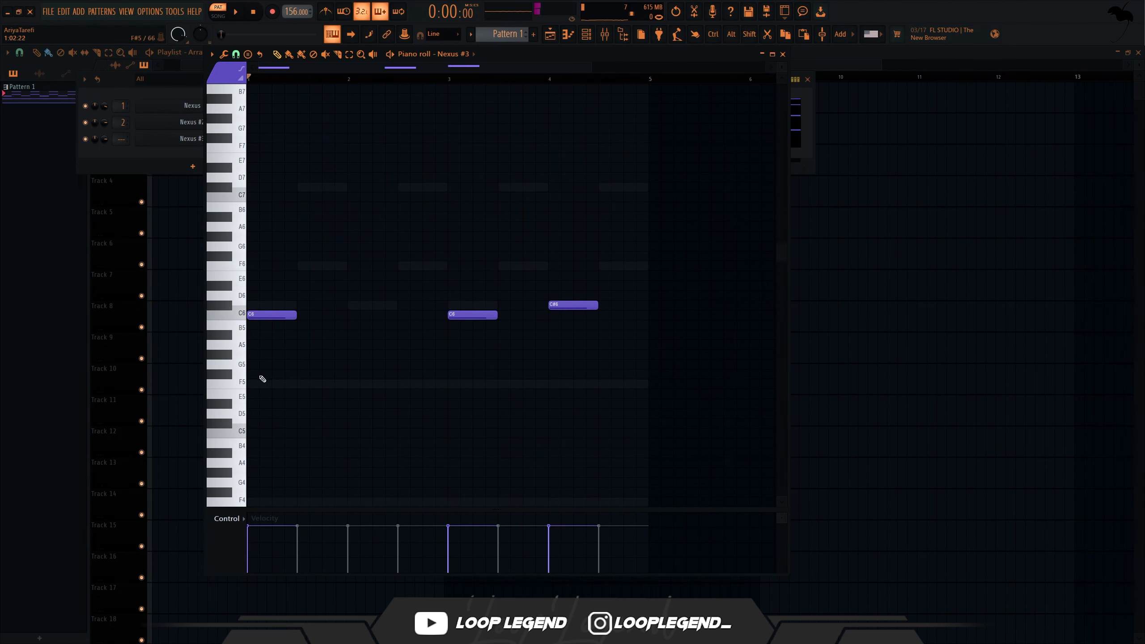
Step: Add an F5 note halfway through bar 3 and an F6 note halfway through bar 4 while the pattern plays
key(space)
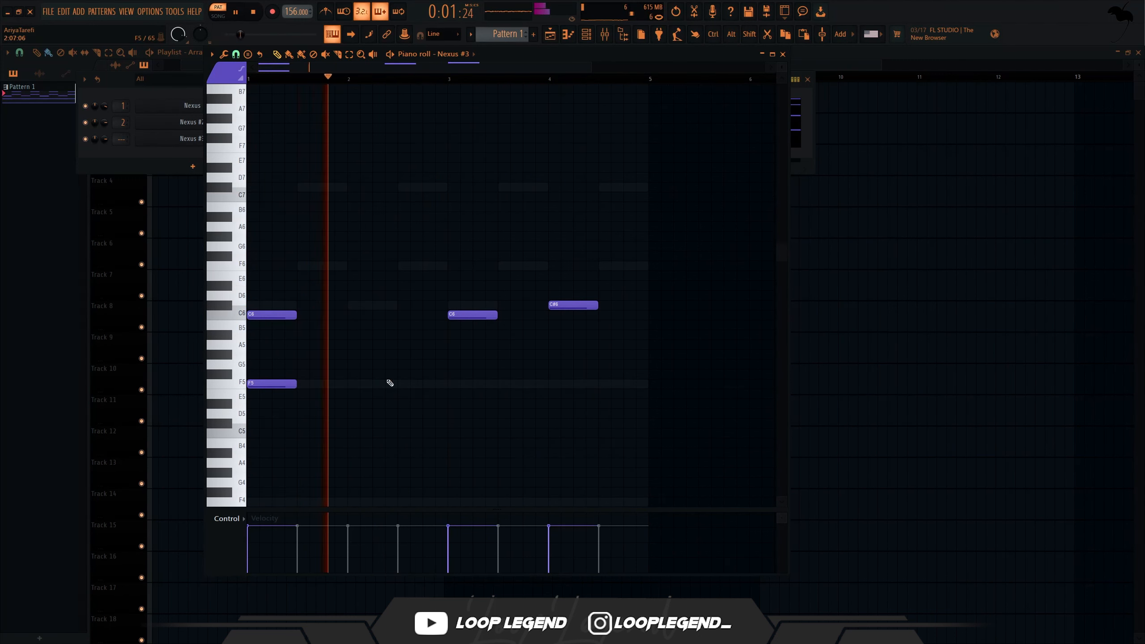
click(500, 384)
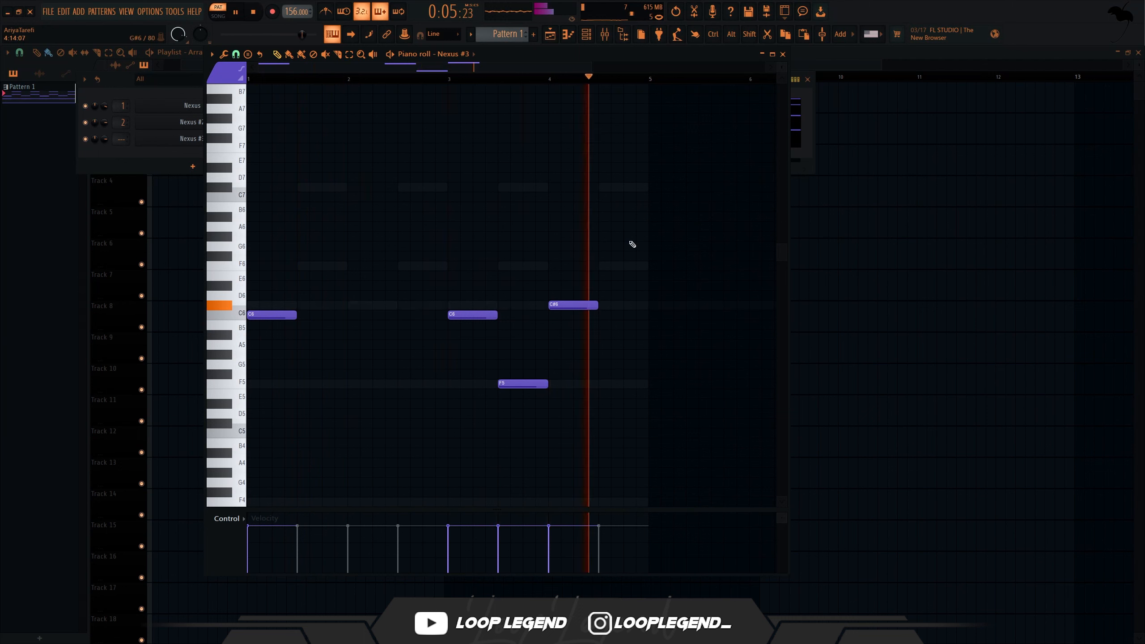
click(597, 266)
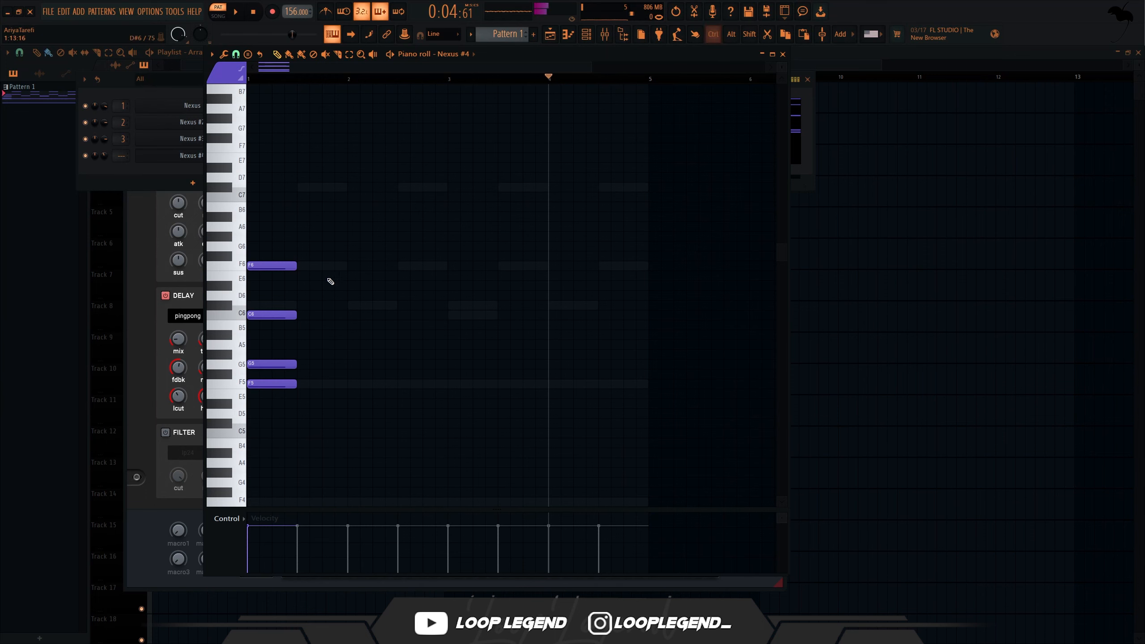
Step: Lengthen all chord notes of Nexus #4 together and load the Kawai Upright K3 Dmp preset from the Piano category
key(ctrl+a)
drag(297, 265, 358, 265)
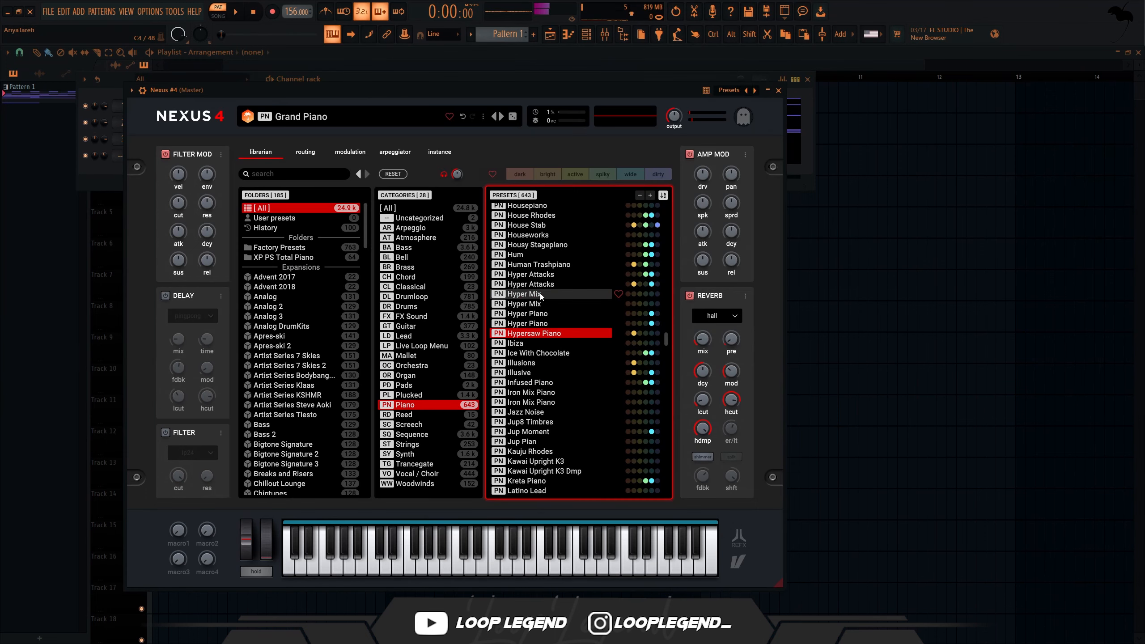
click(537, 490)
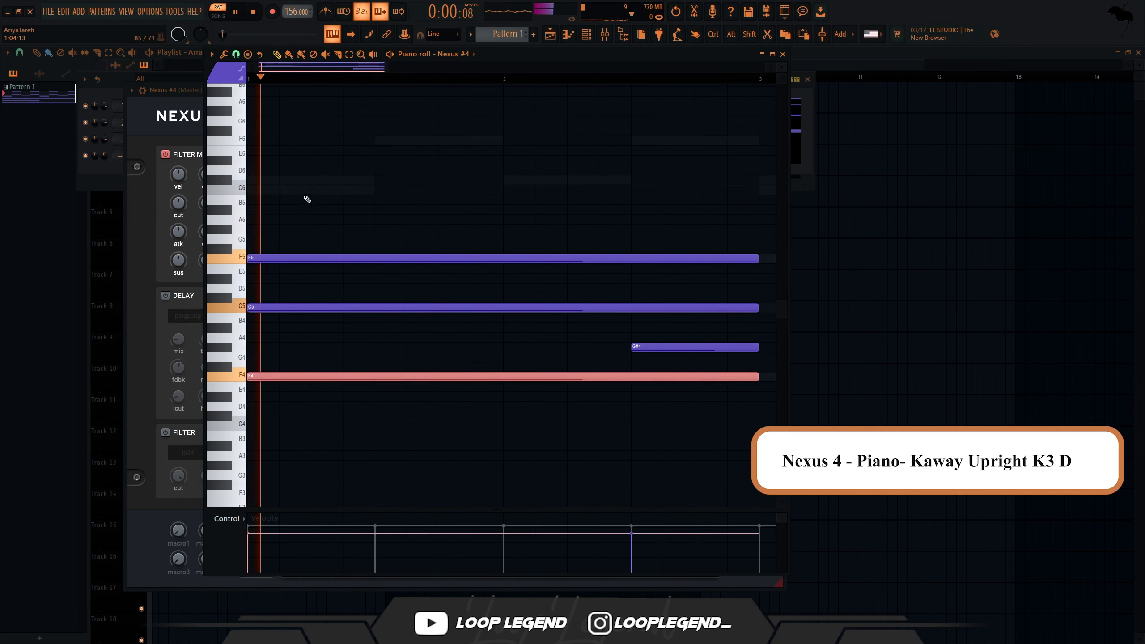
Step: Add an F6 note at the start of bar 1 and a C6 note on beat 2 above the piano chord, without the trial C#6
click(315, 190)
click(316, 180)
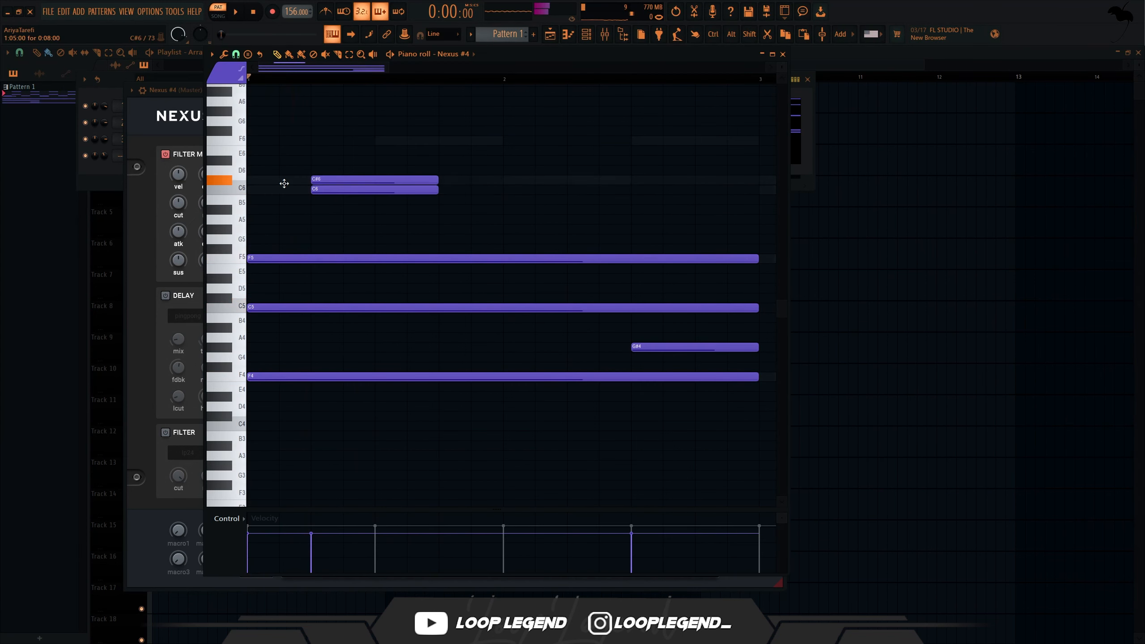
drag(388, 141, 219, 144)
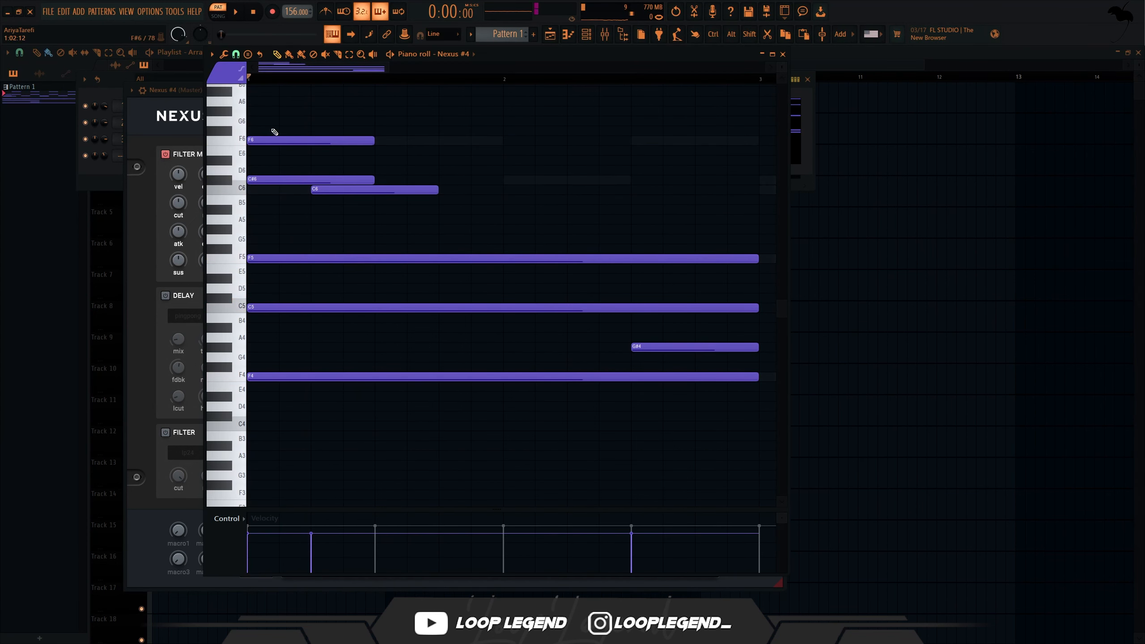
key(space)
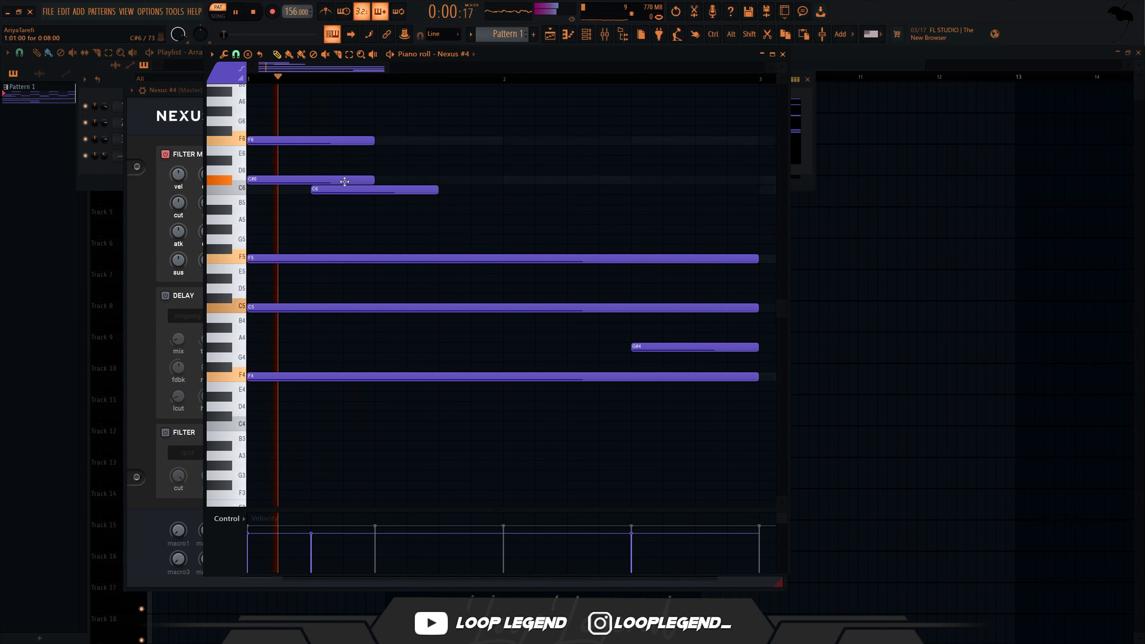
right_click(341, 180)
Step: Strum the piano chord with increased start-time strength, preserving the note ends
scroll(427, 169, down, 3)
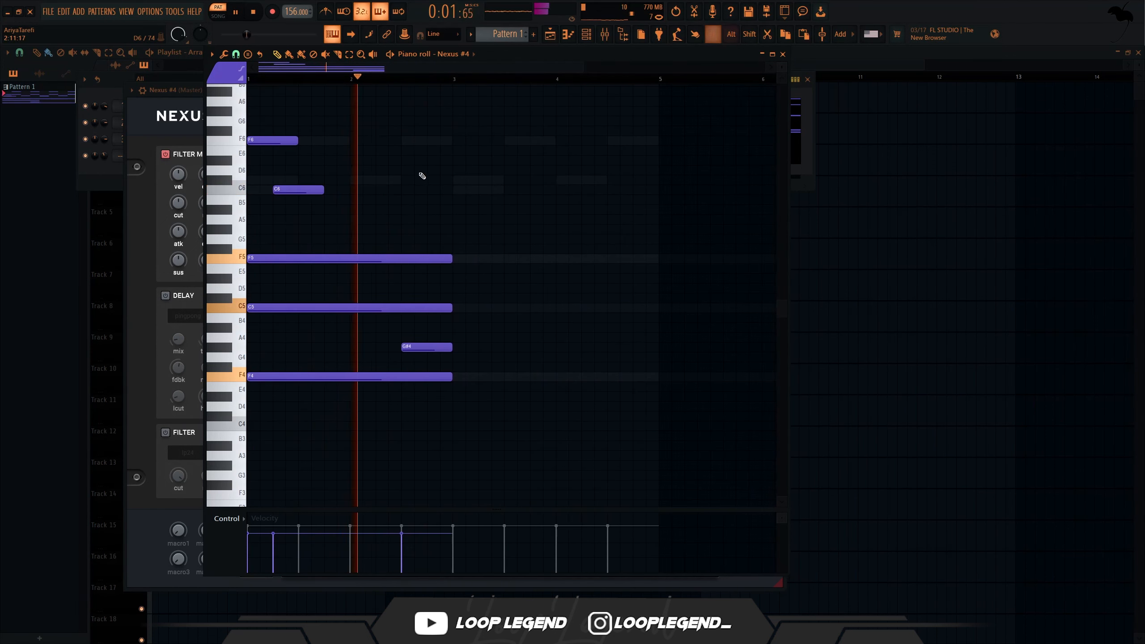
key(alt+s)
key(space)
key(space)
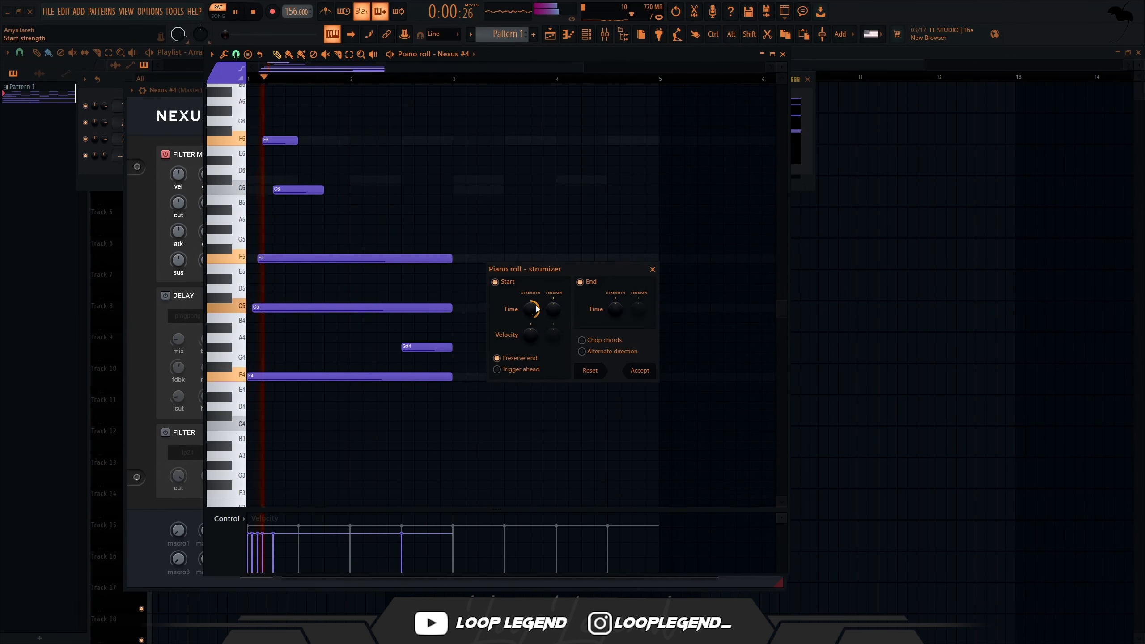
click(647, 370)
Step: Duplicate the two bars of piano notes to bar 3 and delete the G#4 note in the copy
key(ctrl+b)
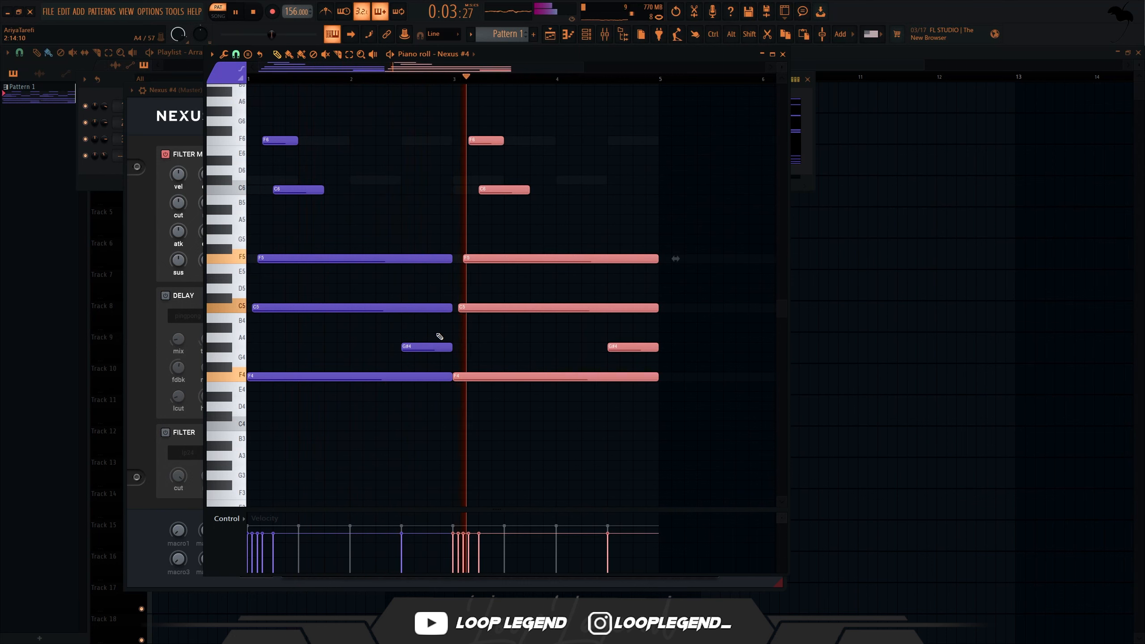
key(ctrl+d)
right_click(624, 346)
Step: Show the channel rack and mixer and play the pattern to hear the effects on the Nexus #4 track
key(F6)
key(F9)
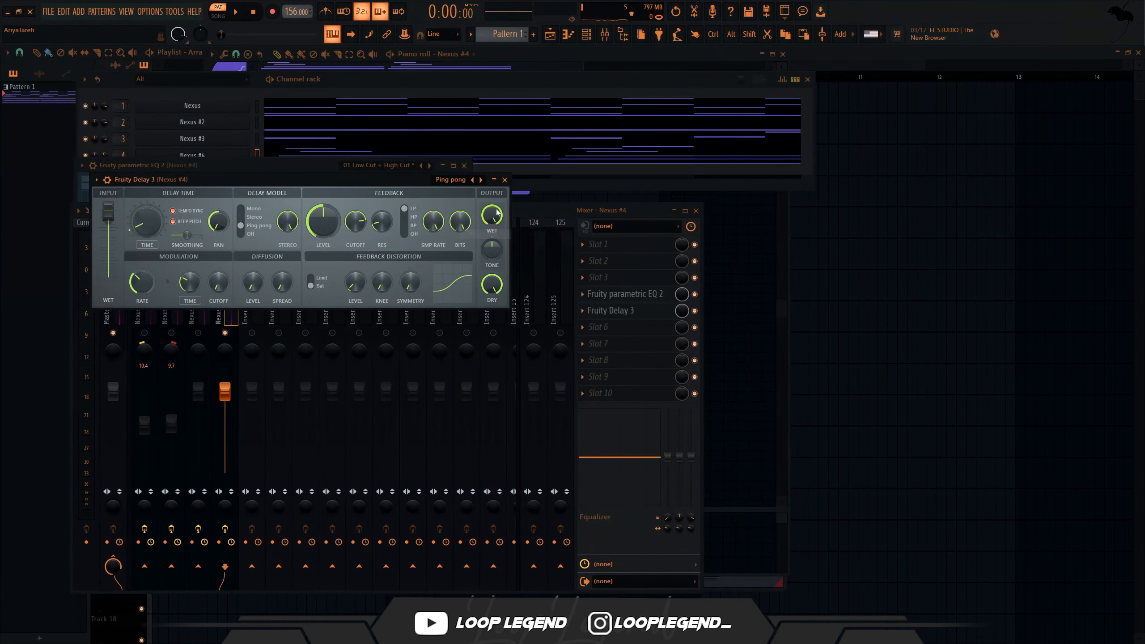
key(space)
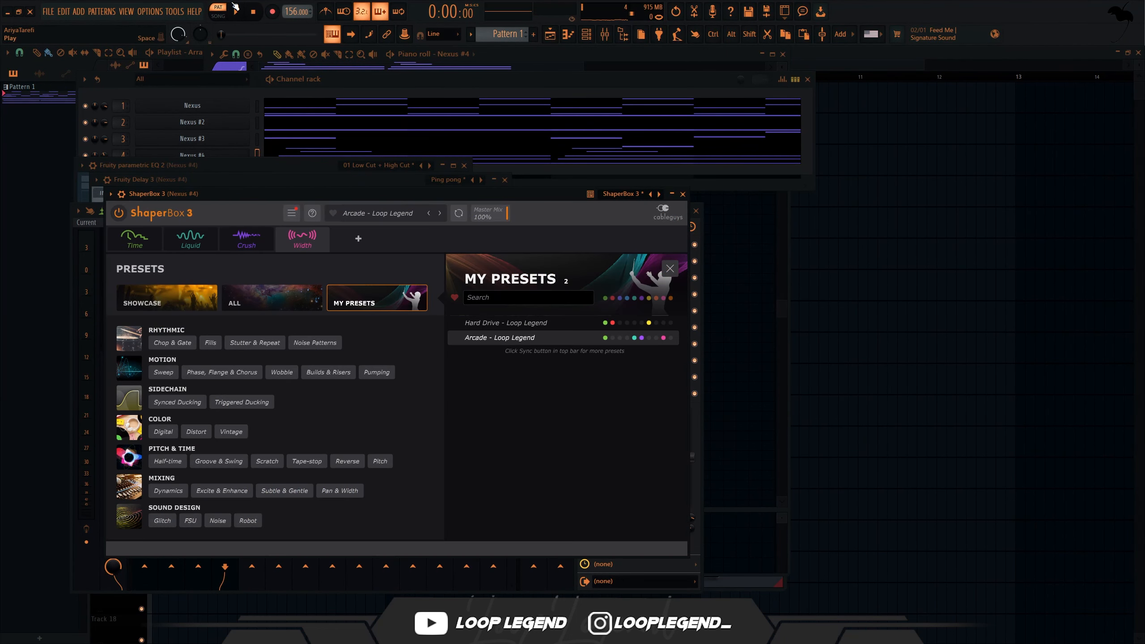
mouse_move(183, 242)
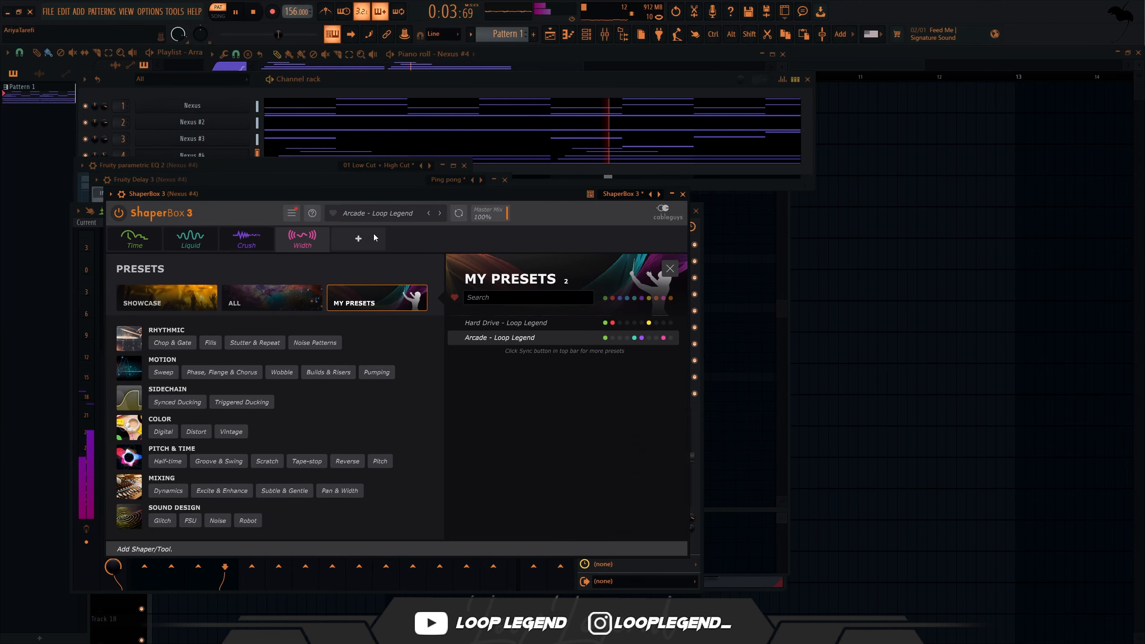
Step: Write a half-bar F7 note, a half-bar C#7 note after it and another half-bar note at bar 2 for Kontakt 7
click(682, 194)
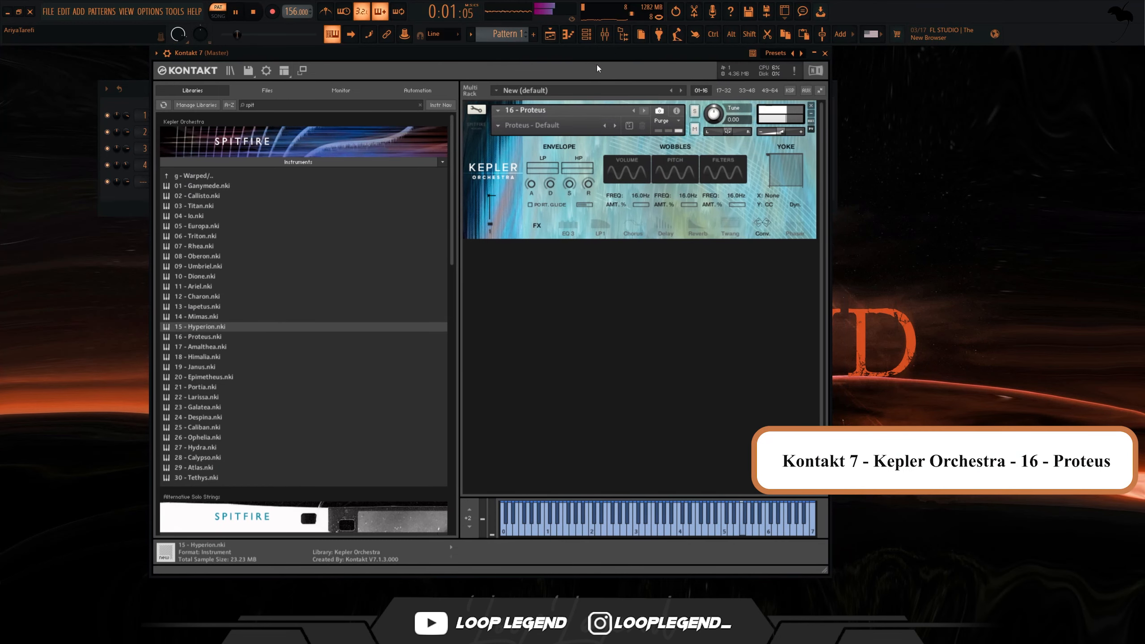
key(space)
click(568, 34)
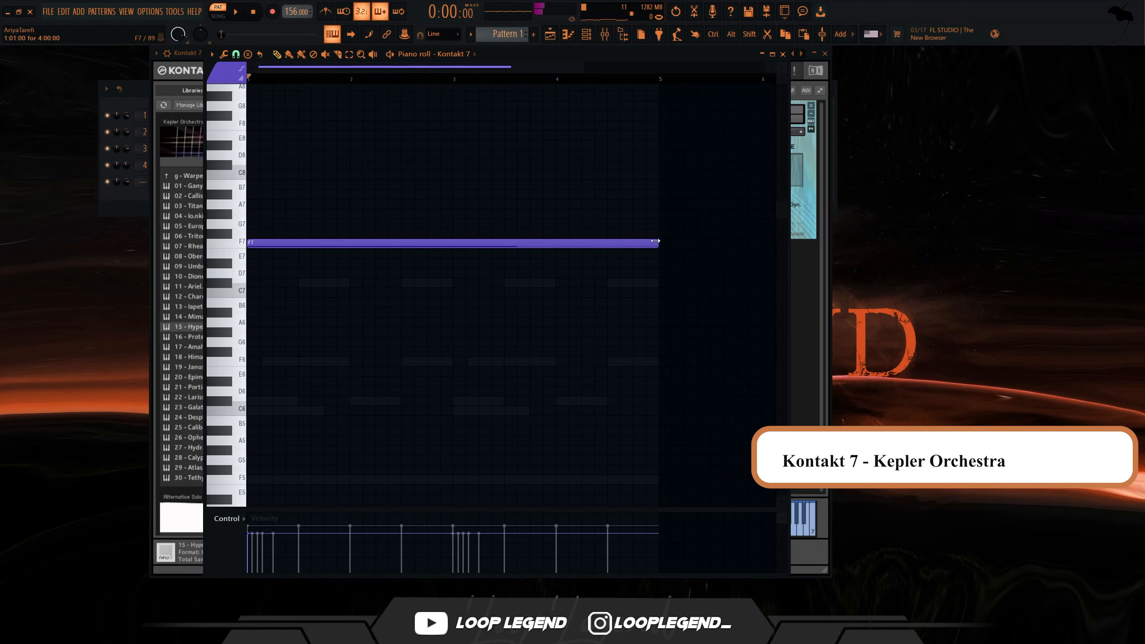
drag(657, 243, 365, 253)
key(ctrl+b)
key(shift+Down)
key(shift+Down)
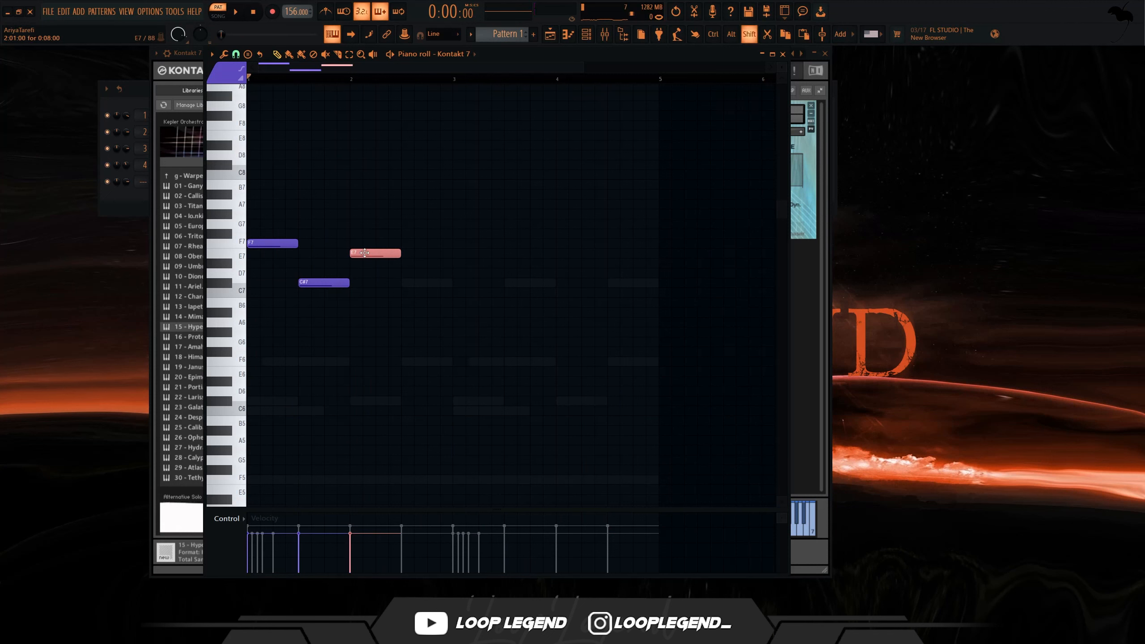
Step: Raise the bar 2 note to C8, lengthen it to a full bar and duplicate the two-bar phrase to bar 3
key(ctrl+Up)
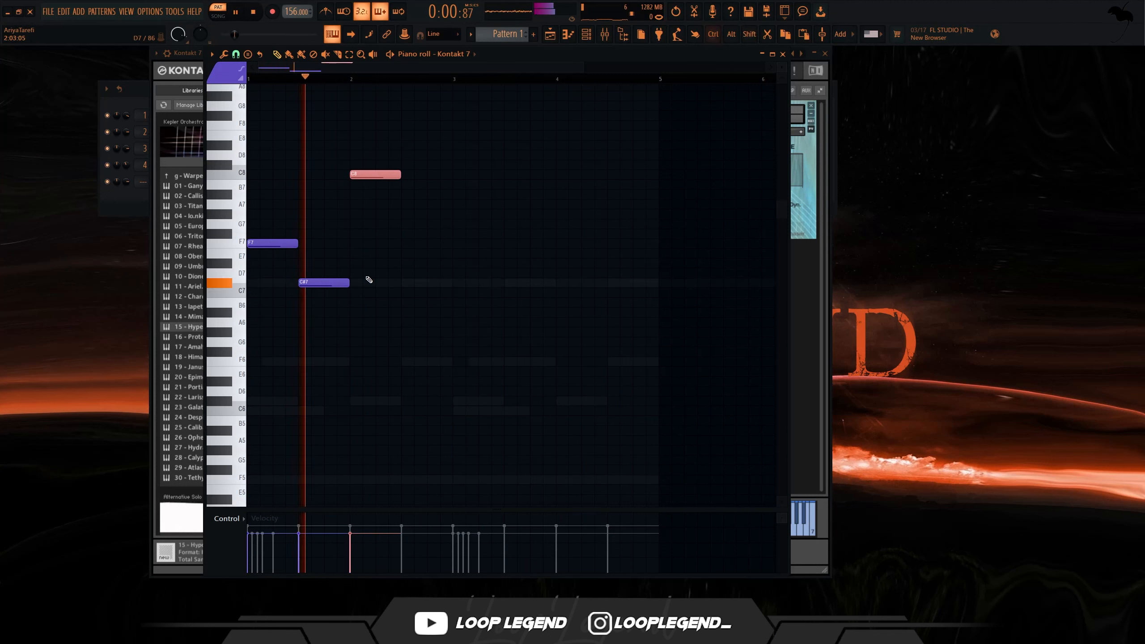
key(ctrl+d)
drag(400, 173, 452, 173)
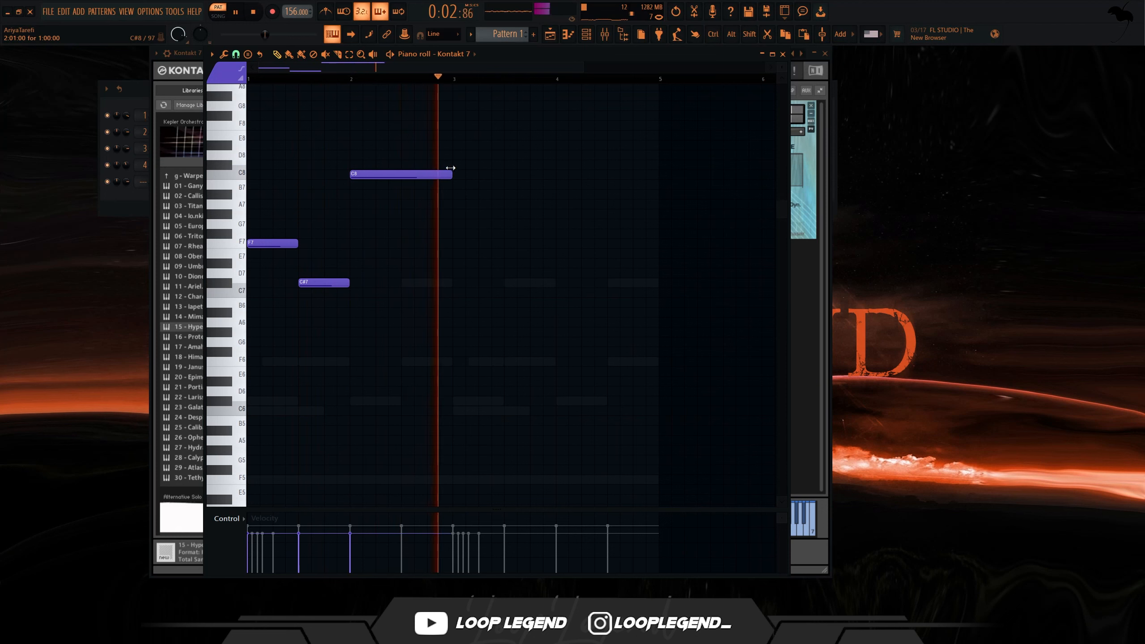
key(ctrl+b)
key(ctrl+d)
Step: Show the Kontakt 7 mixer track and pull down peaking band 4 in its Fruity parametric EQ 2
key(F7)
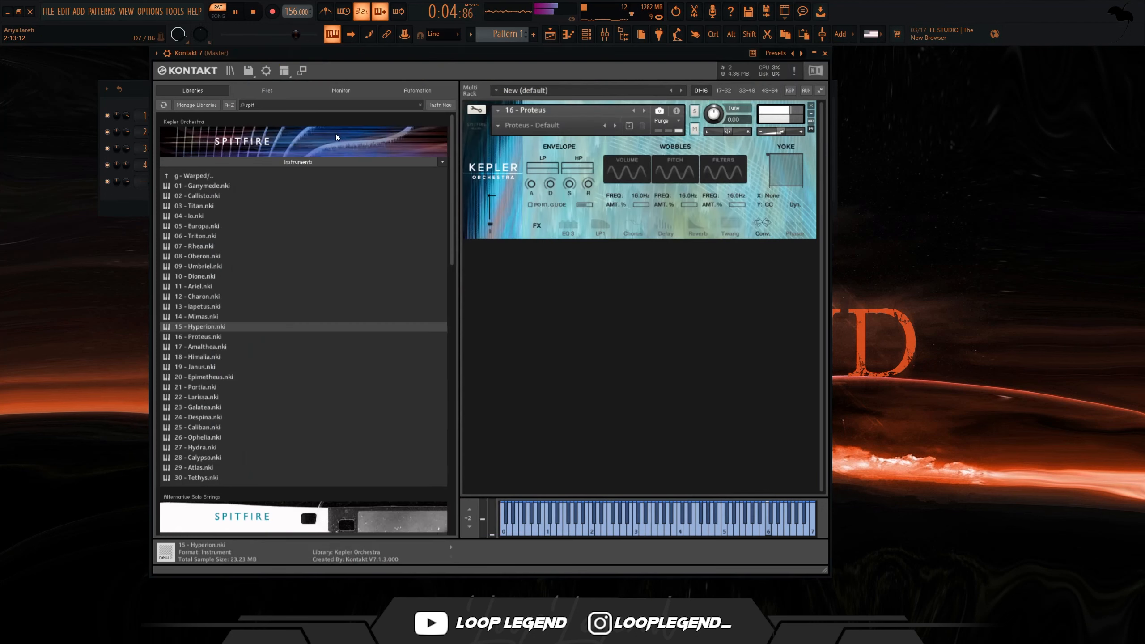
key(F6)
key(F9)
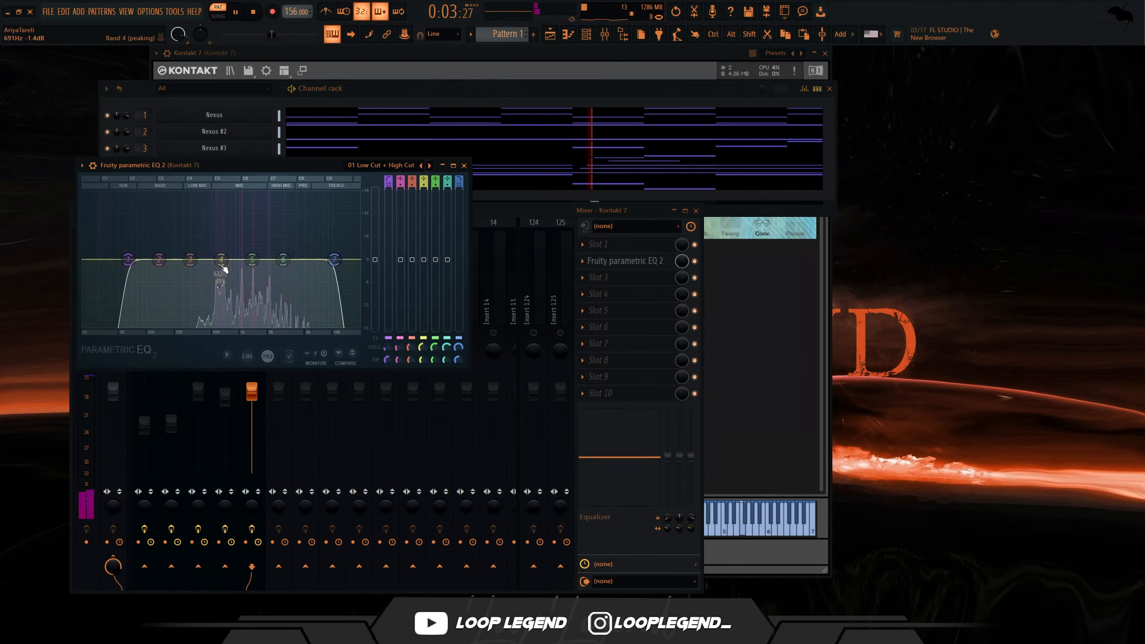
drag(222, 266, 227, 293)
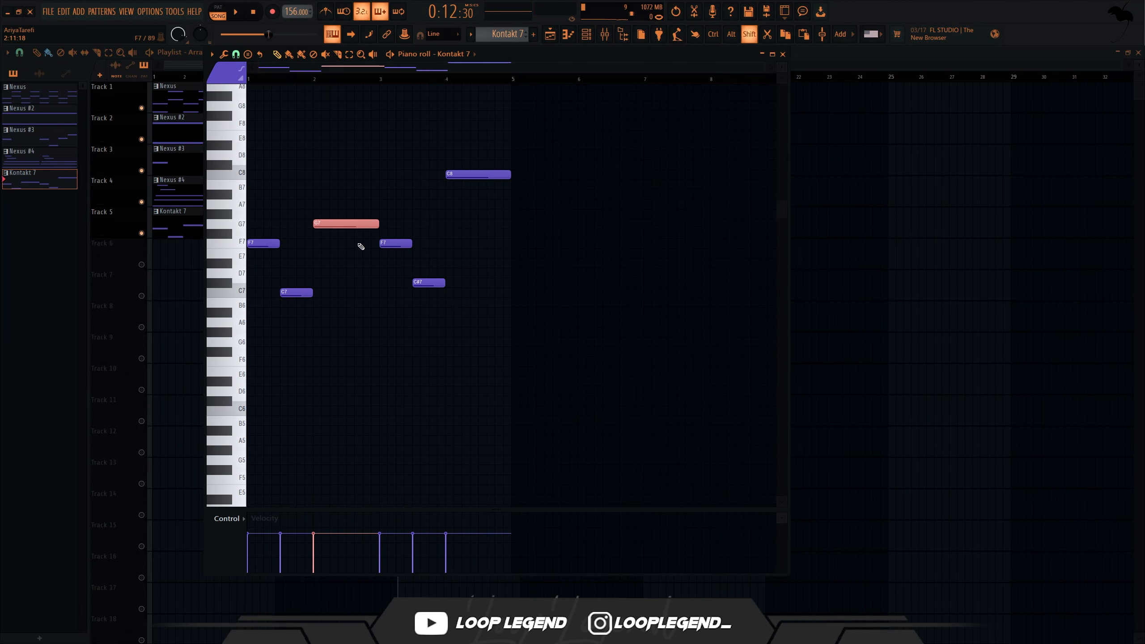
Step: Replace the full-bar G7 note in bar 2 with quarter-bar F7, G7, C#8 and C8 notes
key(space)
scroll(329, 239, up, 3)
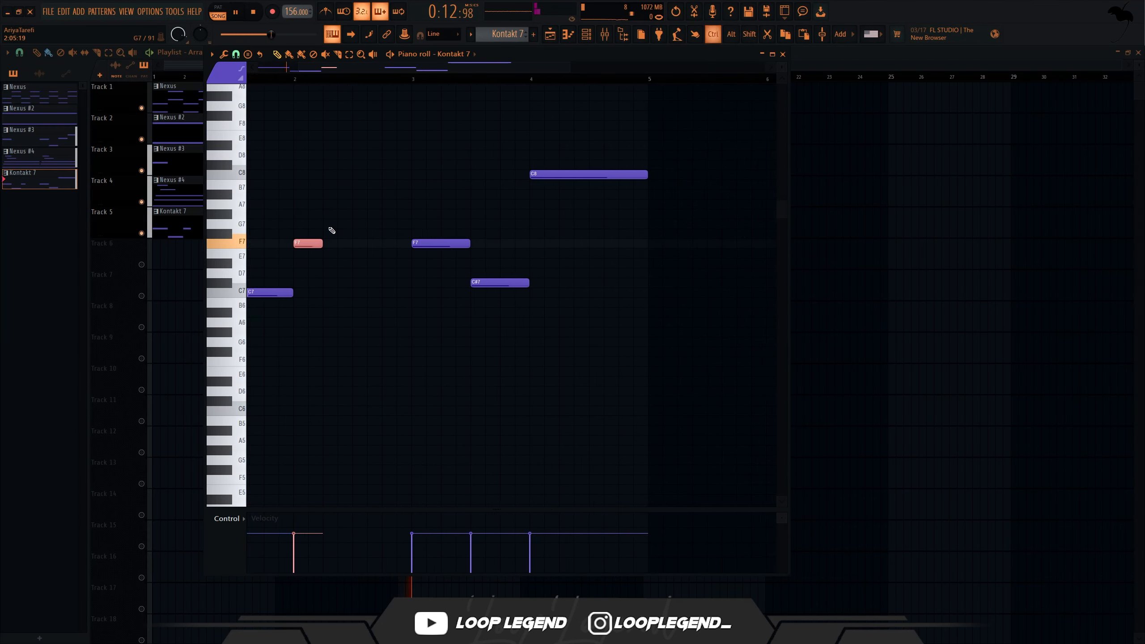
click(325, 223)
click(357, 184)
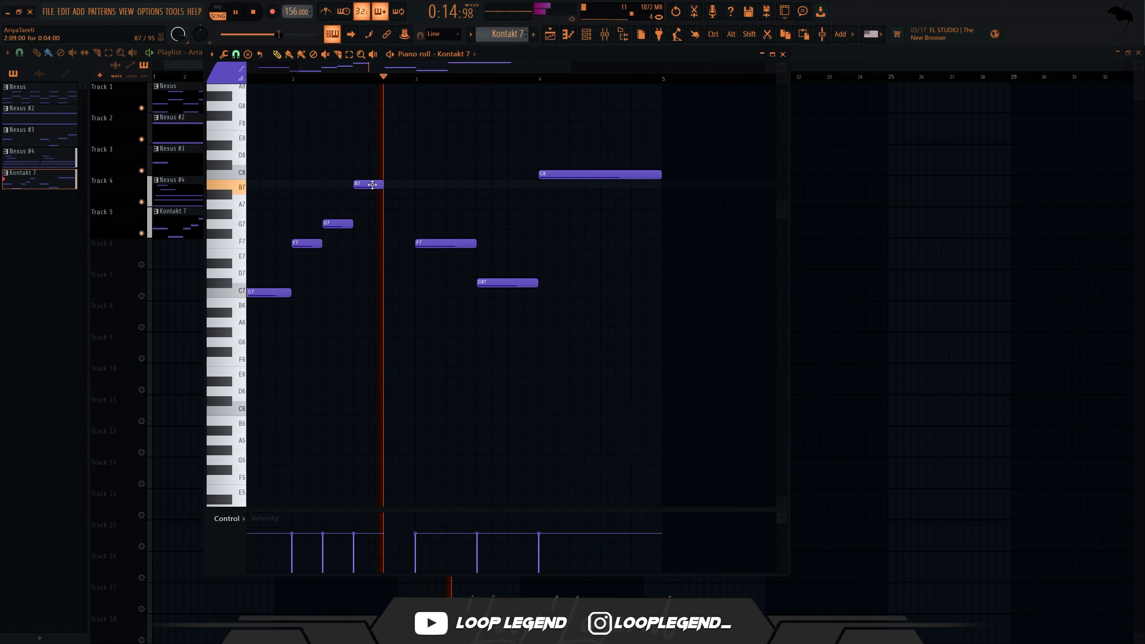
drag(375, 172, 376, 159)
click(386, 177)
key(space)
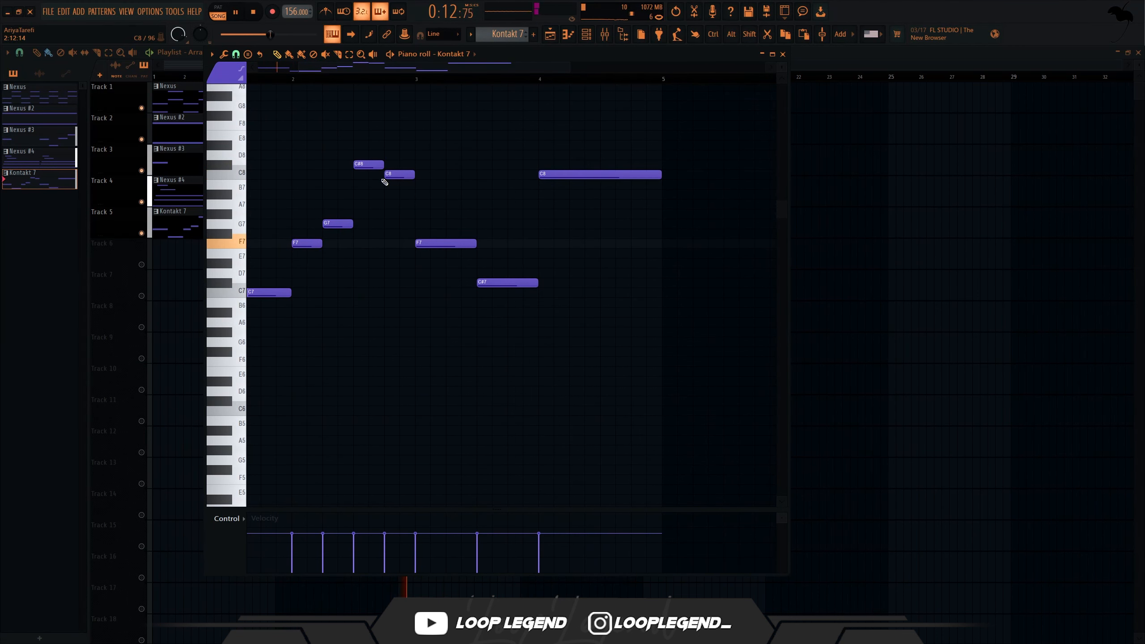
Step: Remove the notes in bars 3 and 4 and paste a copy of the first two bars there
scroll(382, 181, down, 3)
drag(396, 287, 452, 170)
key(ctrl+x)
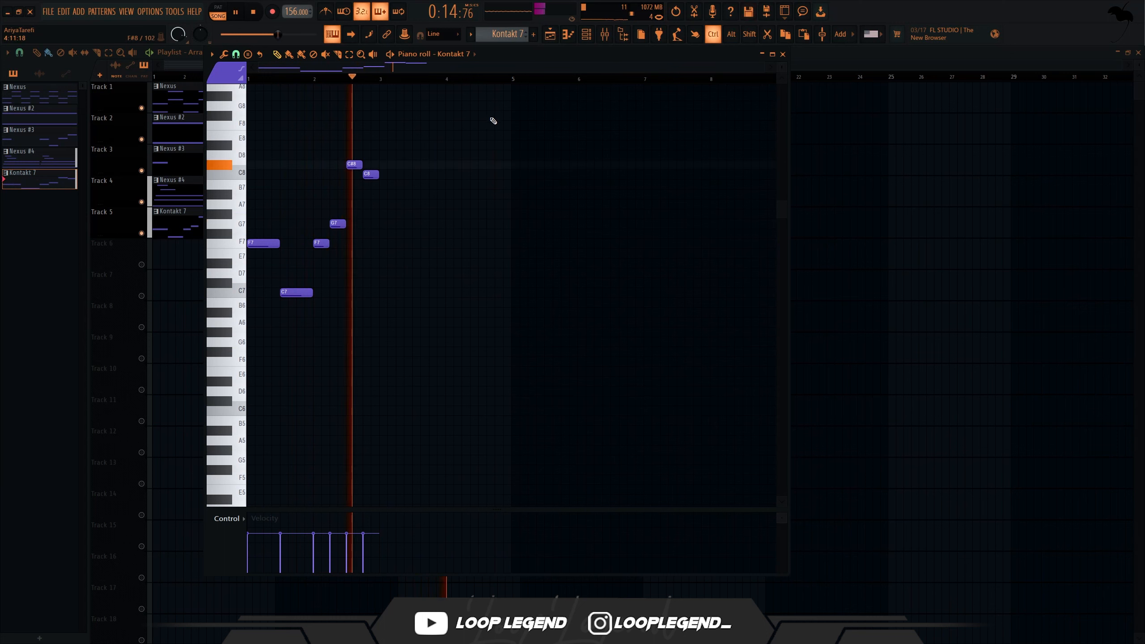
key(ctrl+v)
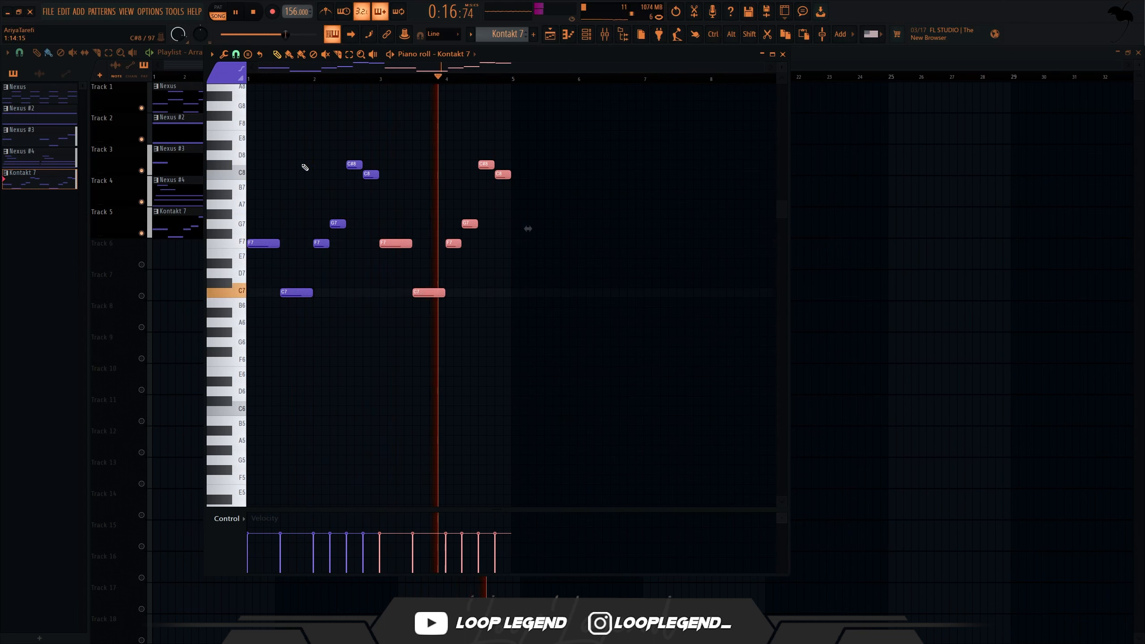
Step: Lower the C#8 note in bar 2 and play back the Kontakt 7 melody
key(space)
drag(341, 162, 350, 165)
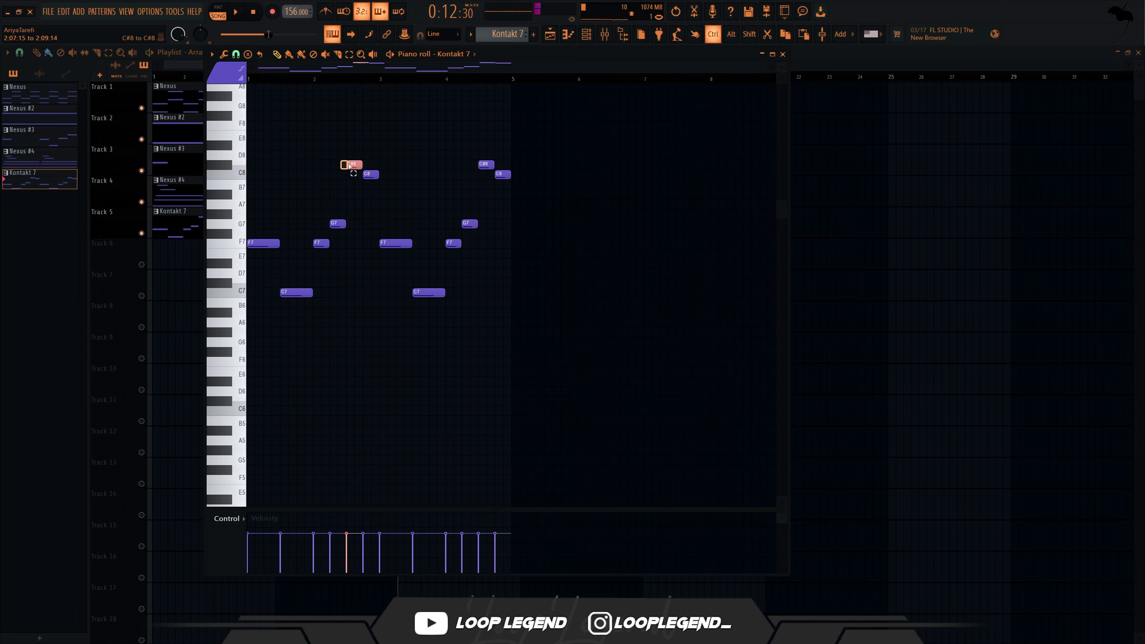
key(Down)
key(Down)
key(space)
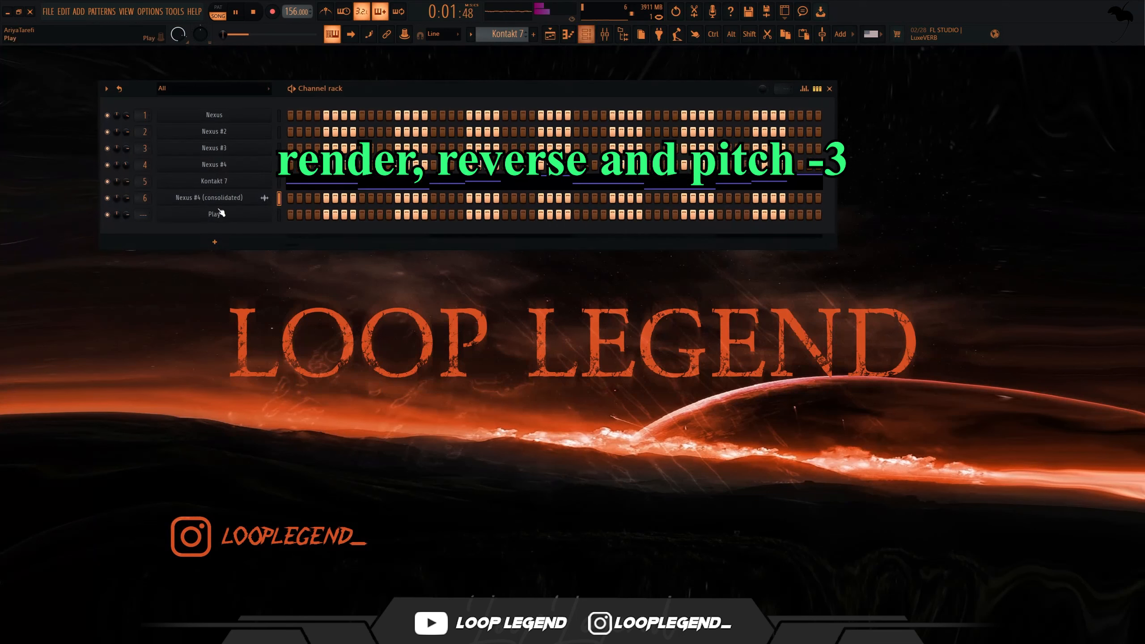
Step: Open the Play channel and audition a key of the Ehru Perf F Slw patch
click(242, 218)
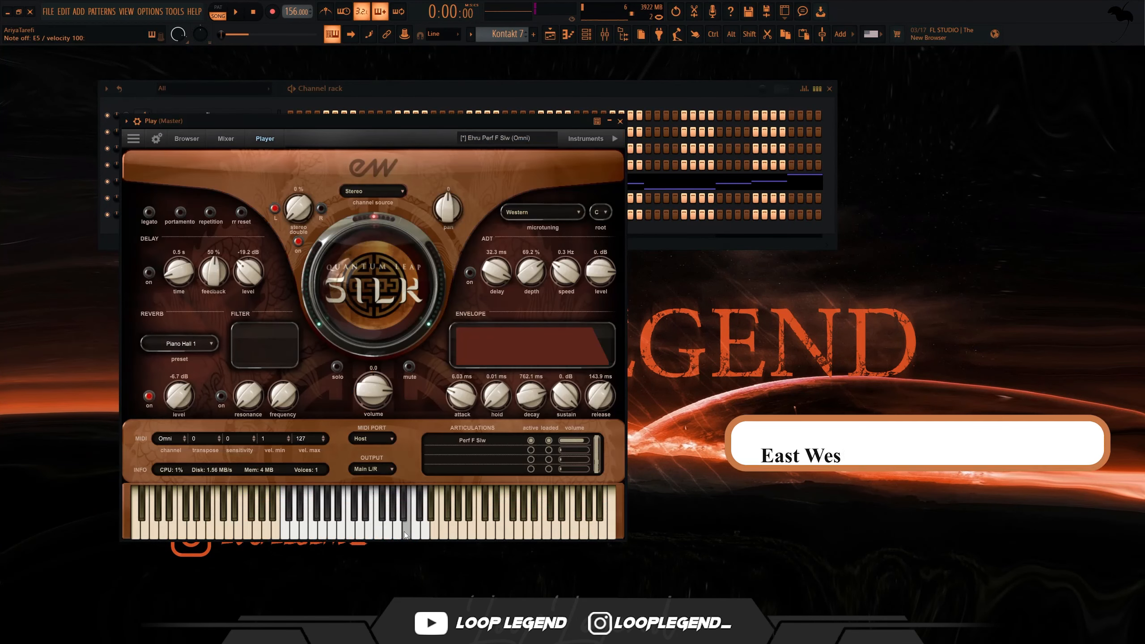
click(404, 522)
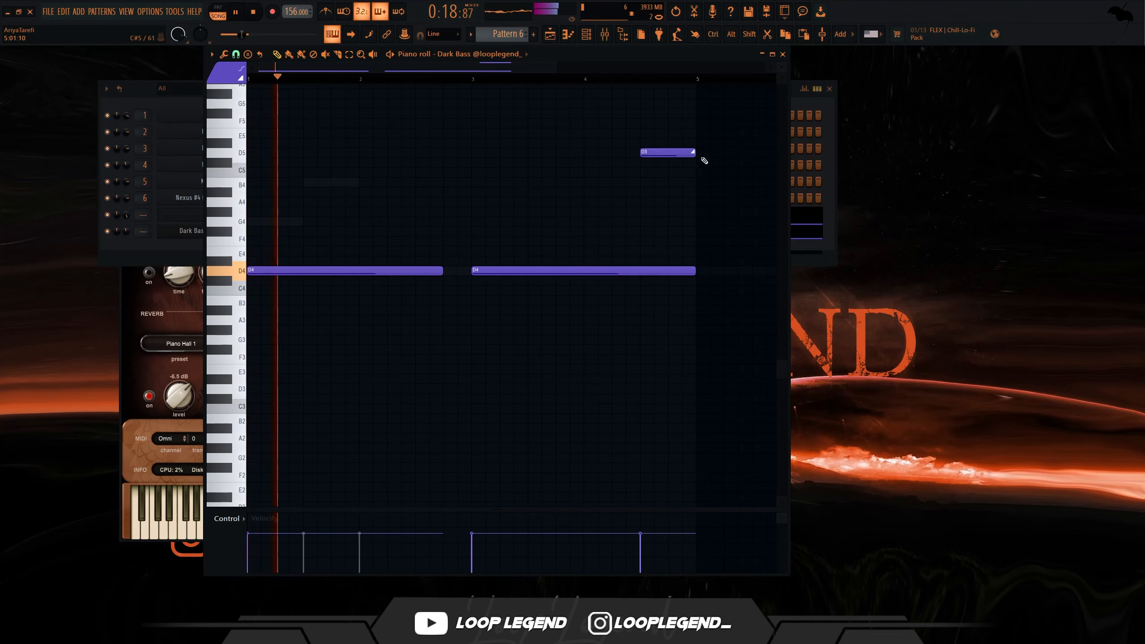
Step: Shorten the D5 slide note at the end of bar 4 in the Dark Bass part to a quarter bar
drag(699, 158, 660, 157)
scroll(664, 161, up, 2)
drag(653, 210, 666, 213)
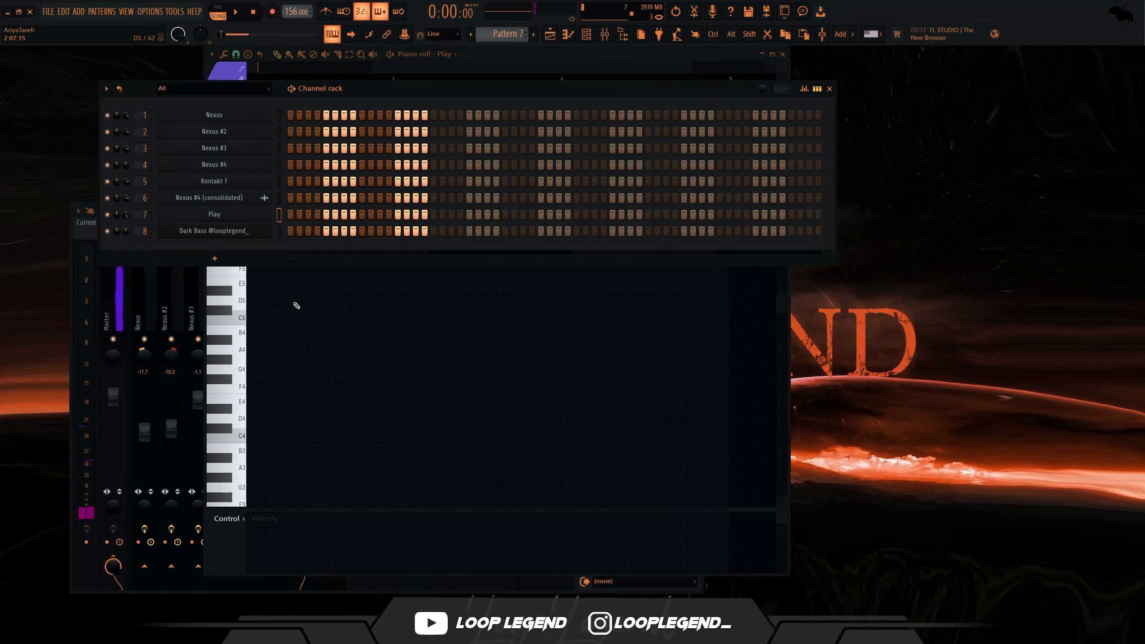
Step: Place a note at the start of the Play channel's piano roll in Pattern 7
key(F6)
click(250, 211)
drag(249, 210, 243, 206)
Step: Open the settings of the rendered Pattern 7 audio clip and raise its gain boost
click(485, 459)
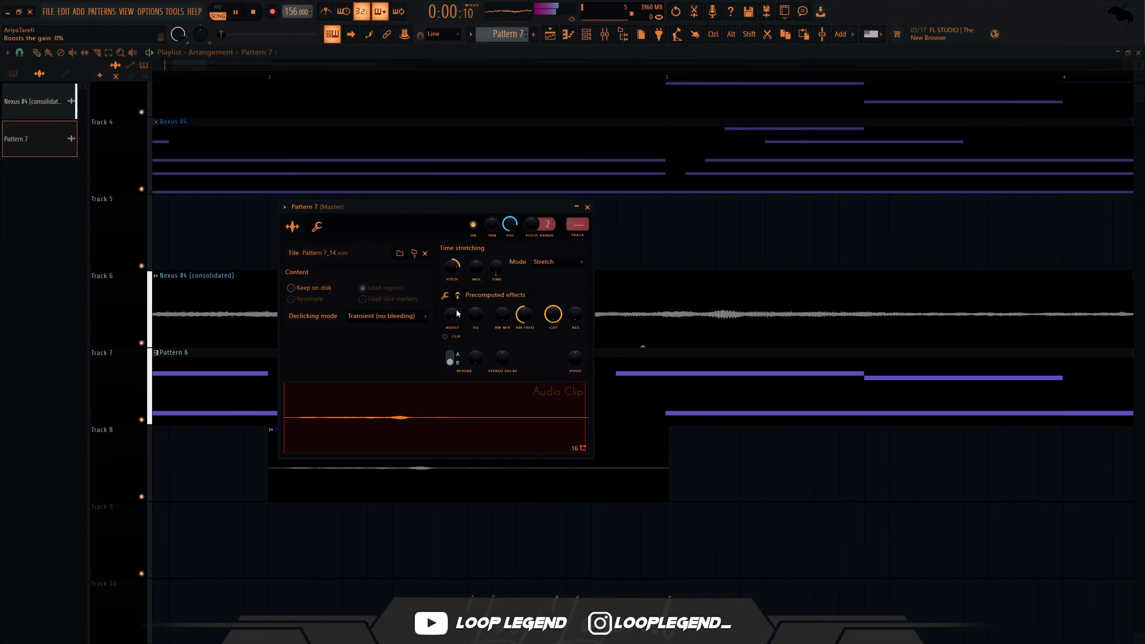
scroll(456, 314, up, 3)
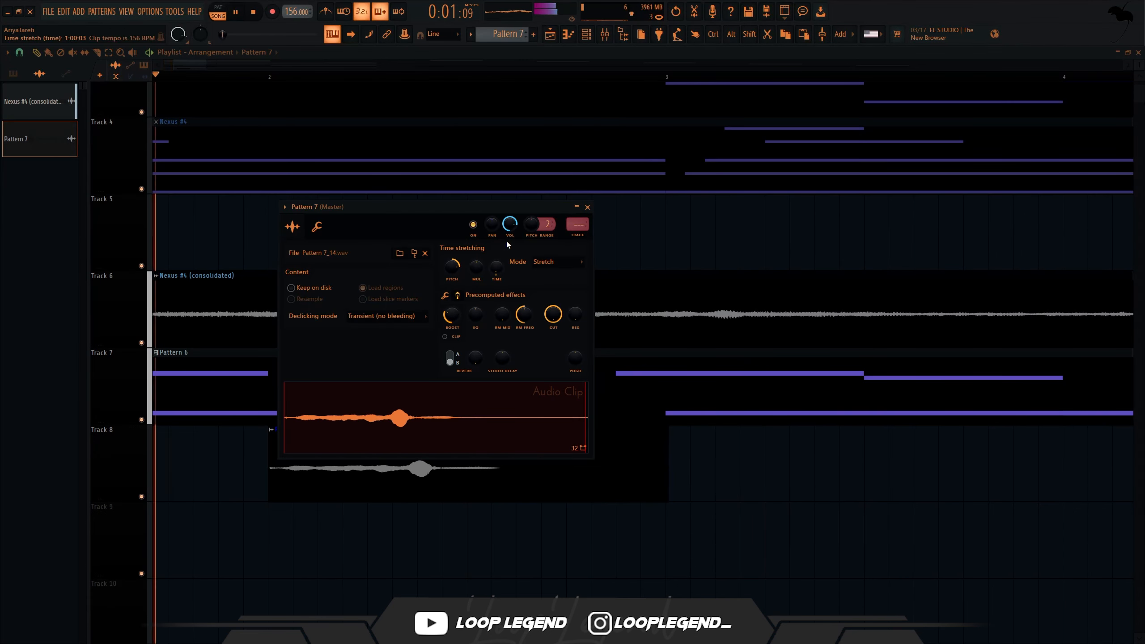
Step: Duplicate the Pattern 7 audio clip to track 9, starting slightly under half a bar after the original, and make the copy unique
drag(498, 466, 672, 542)
double_click(447, 507)
click(446, 507)
click(469, 575)
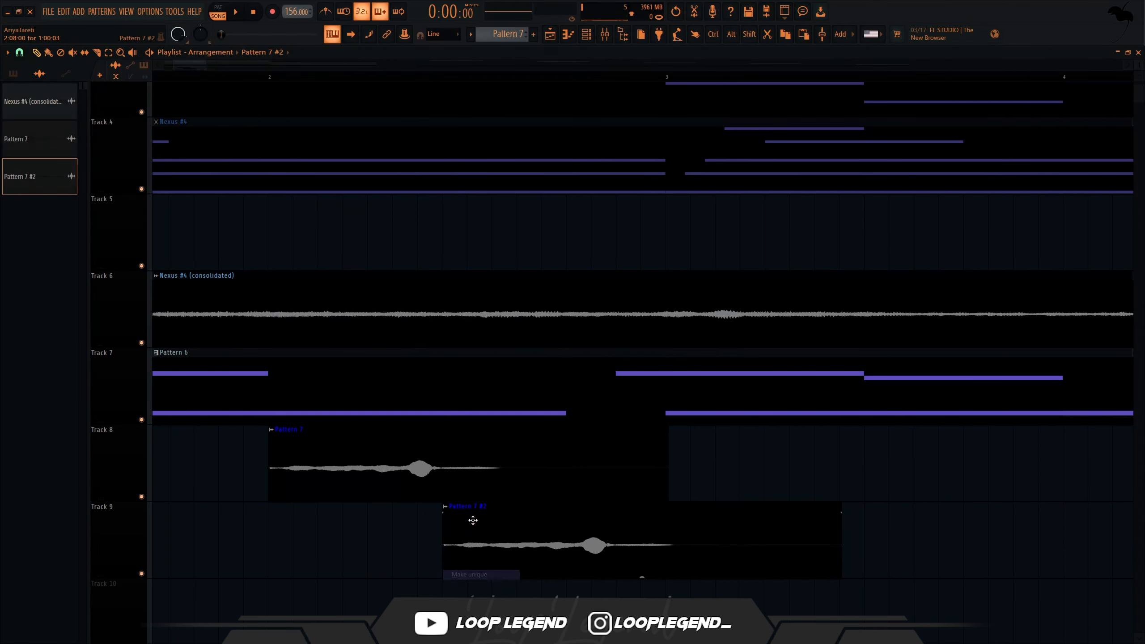
Step: Adjust the pitch shift of the Pattern 7 #2 audio clip and stop playback
double_click(472, 521)
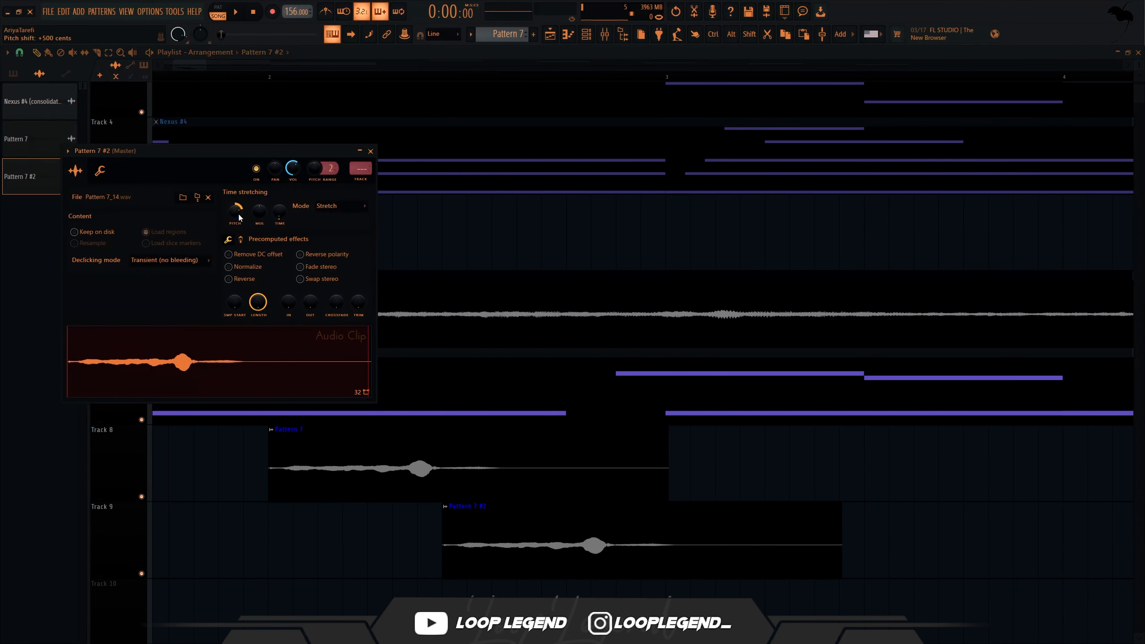
key(Escape)
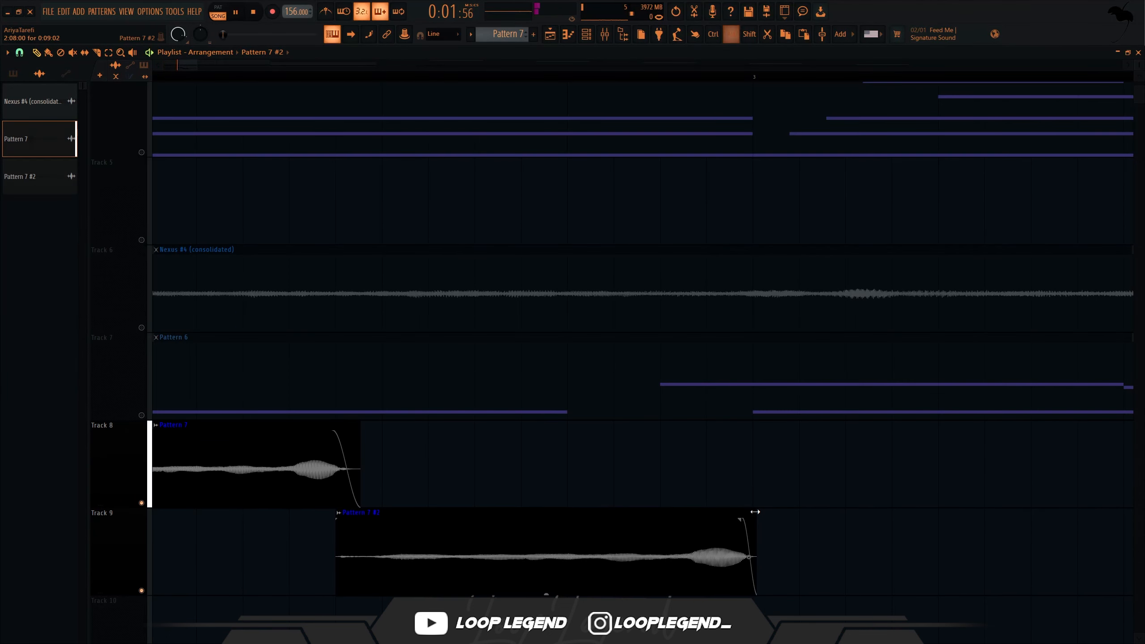
click(254, 12)
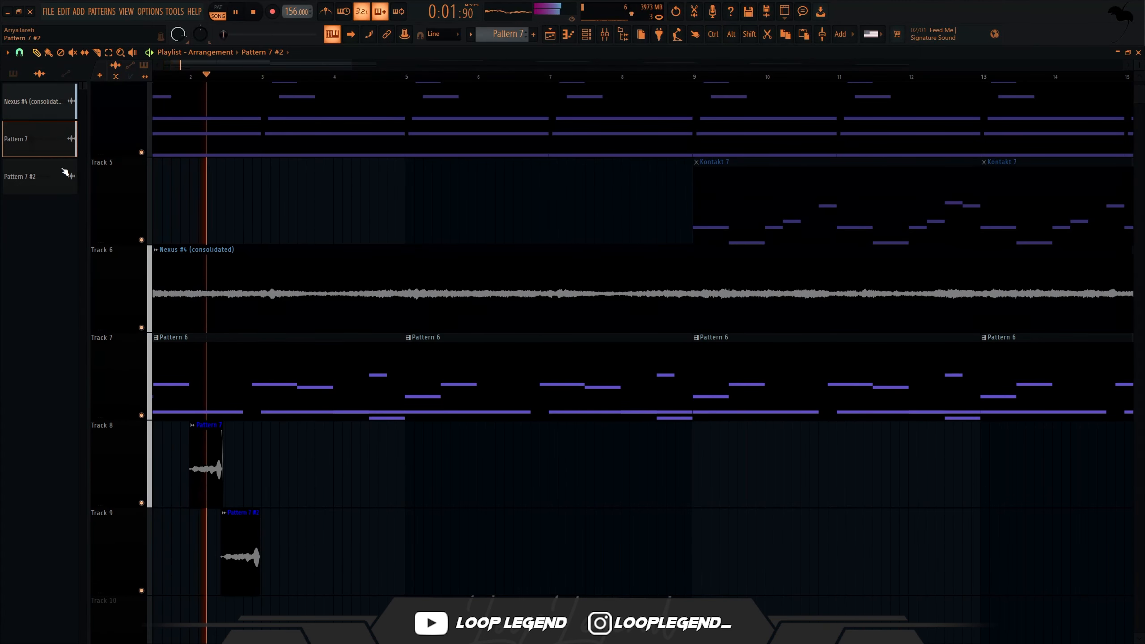
Step: Move a peaking band to a higher frequency and level in the Play mixer track's Fruity parametric EQ 2
scroll(113, 477, up, 4)
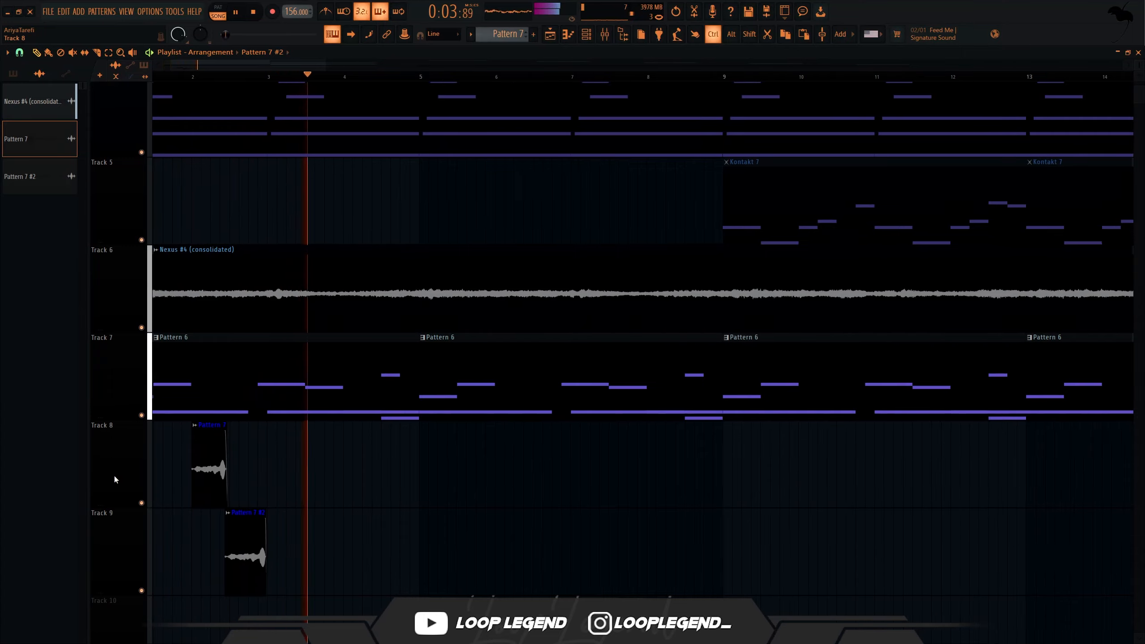
scroll(181, 602, down, 4)
scroll(181, 602, up, 3)
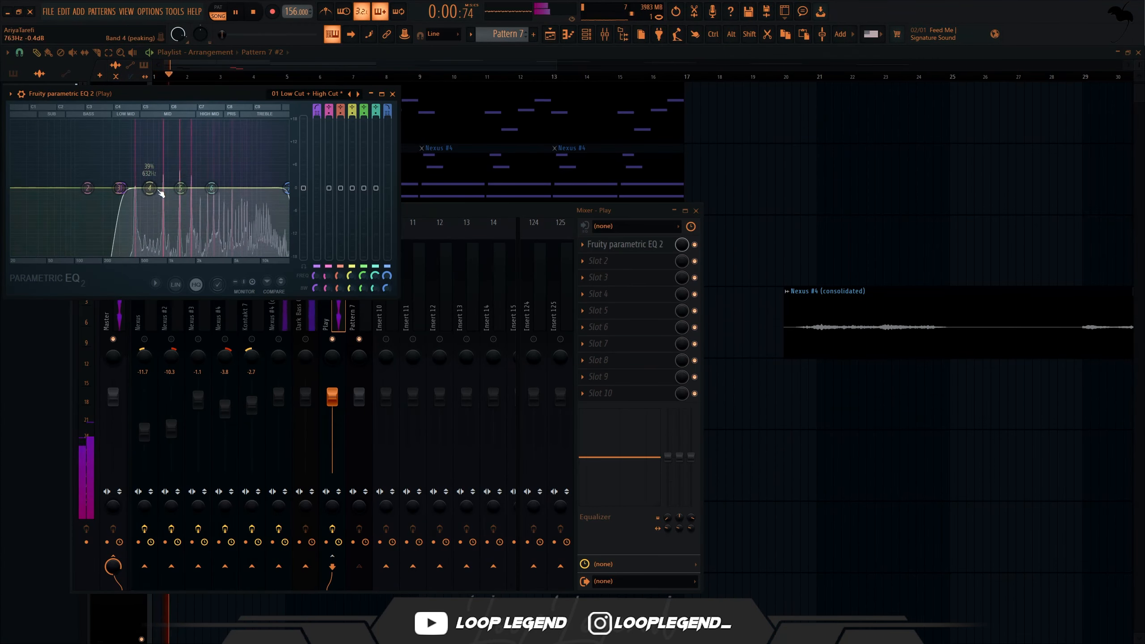
drag(211, 189, 245, 181)
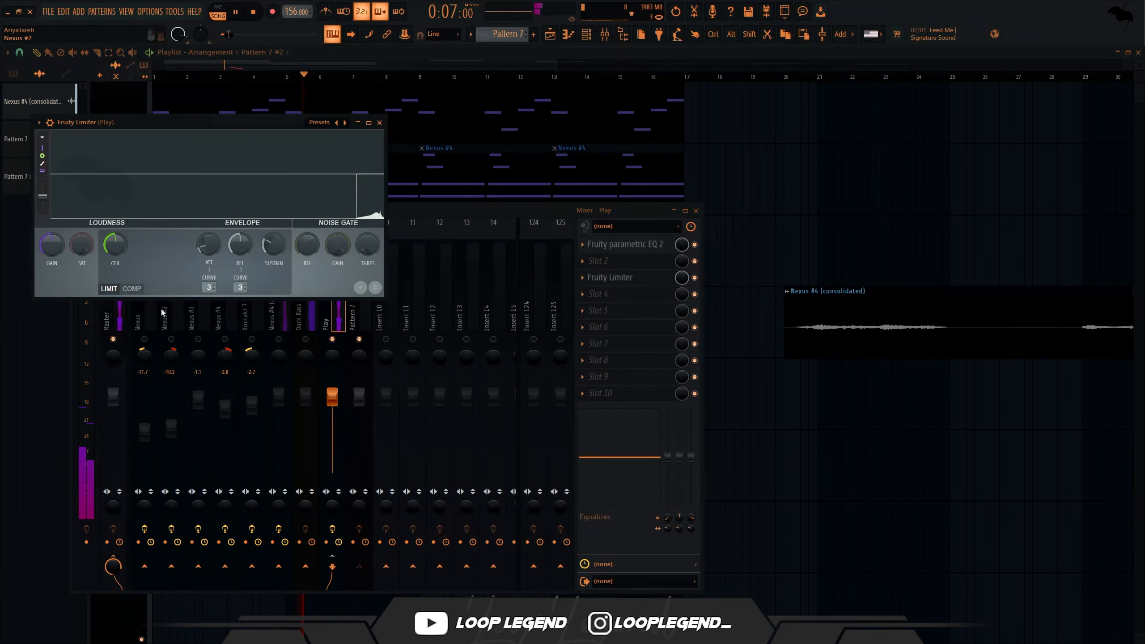
Step: Switch the Play track's Fruity Limiter to compressor mode and raise its ratio
click(132, 288)
key(space)
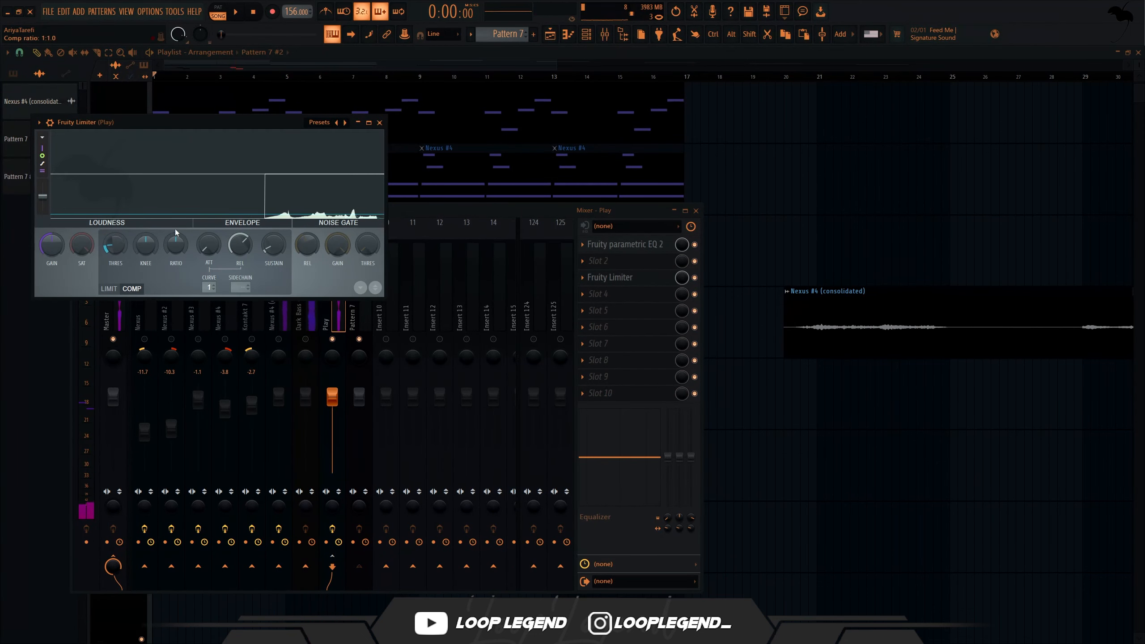
drag(175, 244, 176, 227)
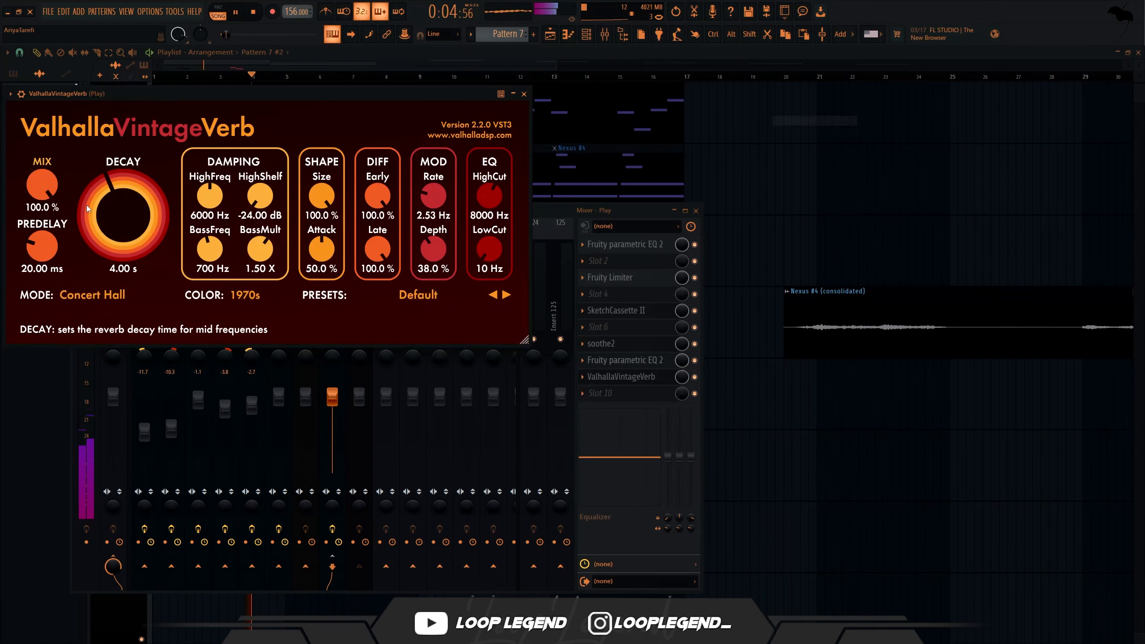
Step: Set the Play track's ValhallaVintageVerb to 6.1 % mix, 2.91 ms predelay, 2.72 s decay and 370 Hz low cut, and change its color mode
drag(43, 180, 46, 191)
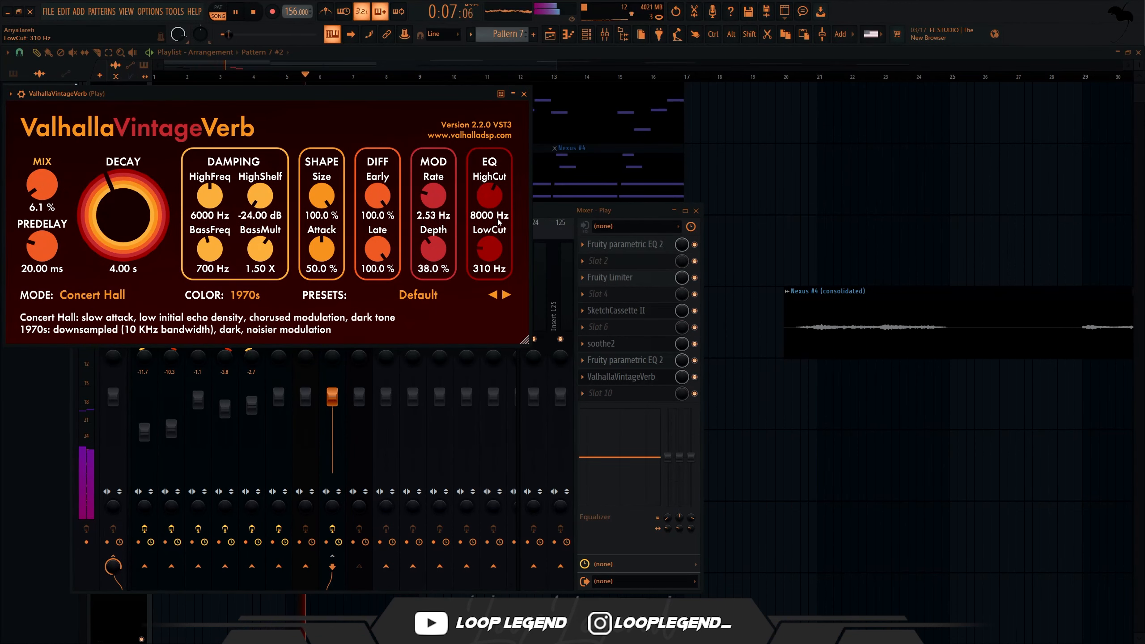
drag(46, 245, 48, 258)
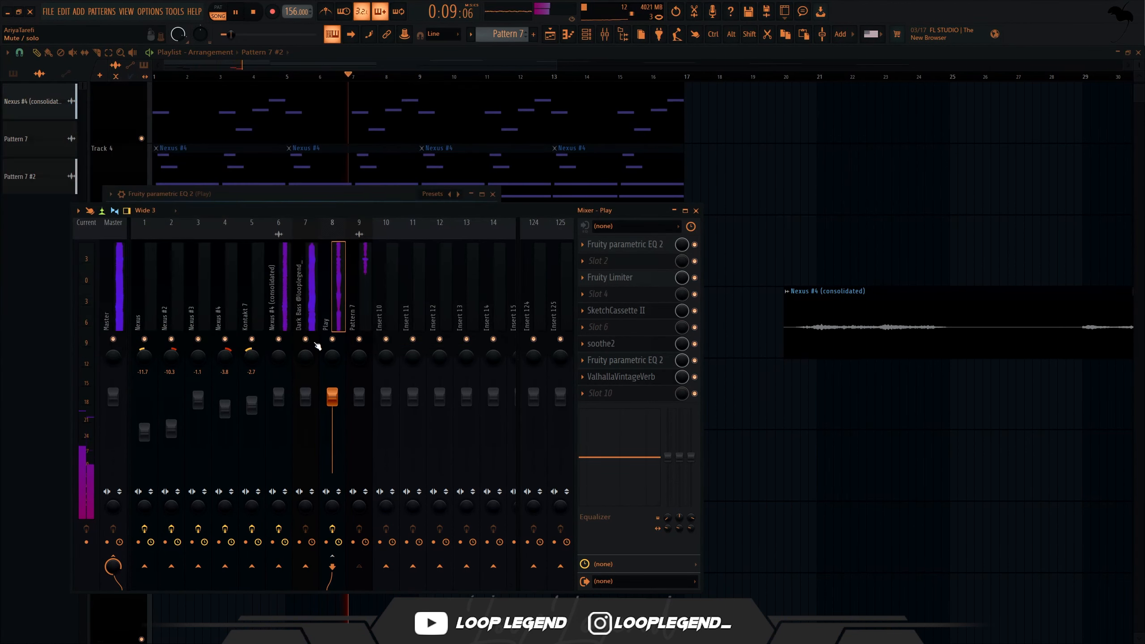
click(615, 378)
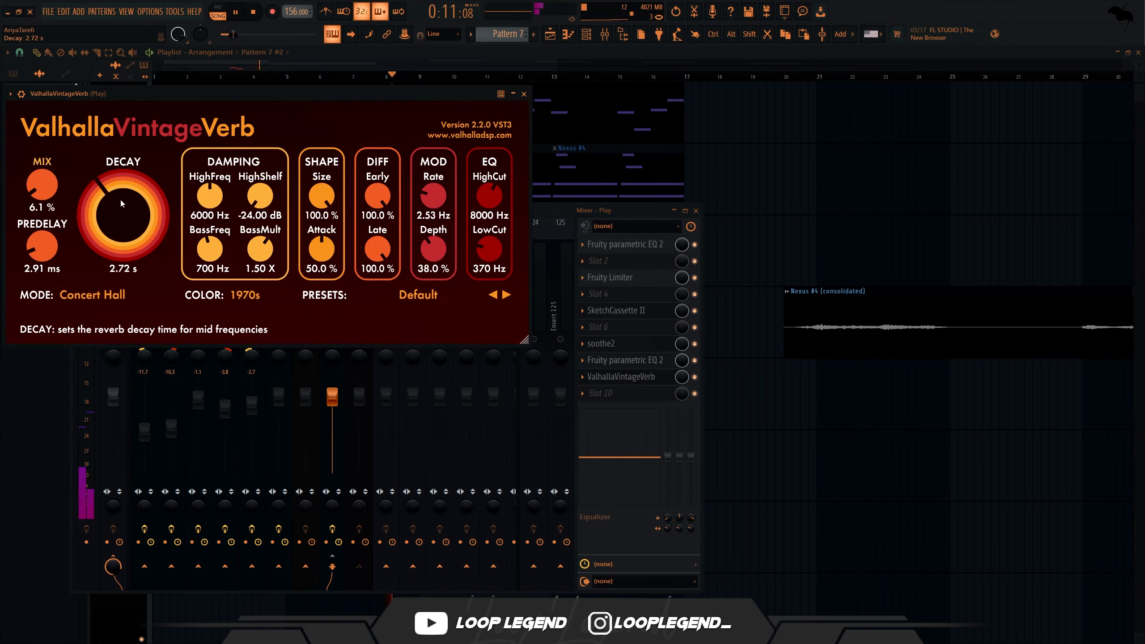
click(245, 294)
click(246, 321)
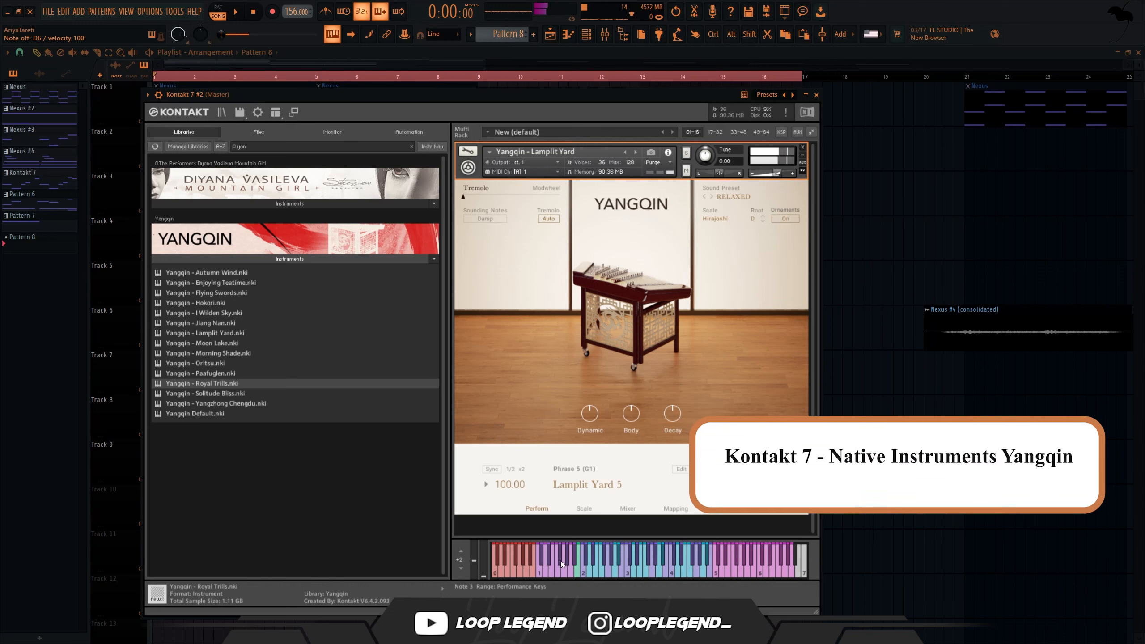
Step: Audition a Yangqin phrase key and place a four-bar D3 note for Kontakt 7 #2 in Pattern 6
click(549, 561)
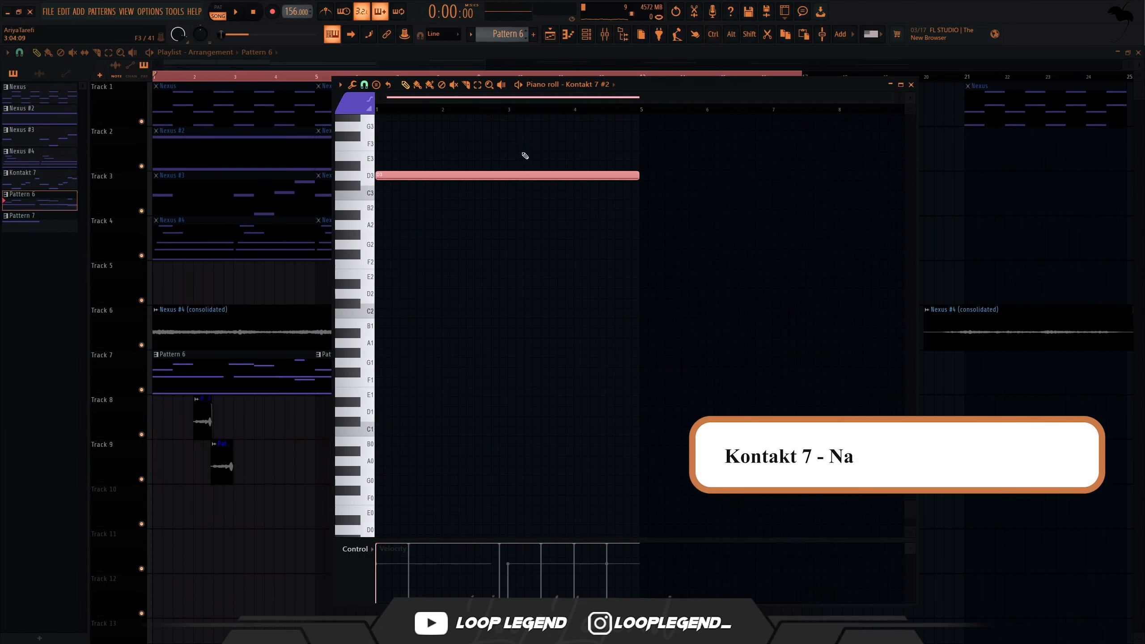
drag(523, 155, 503, 260)
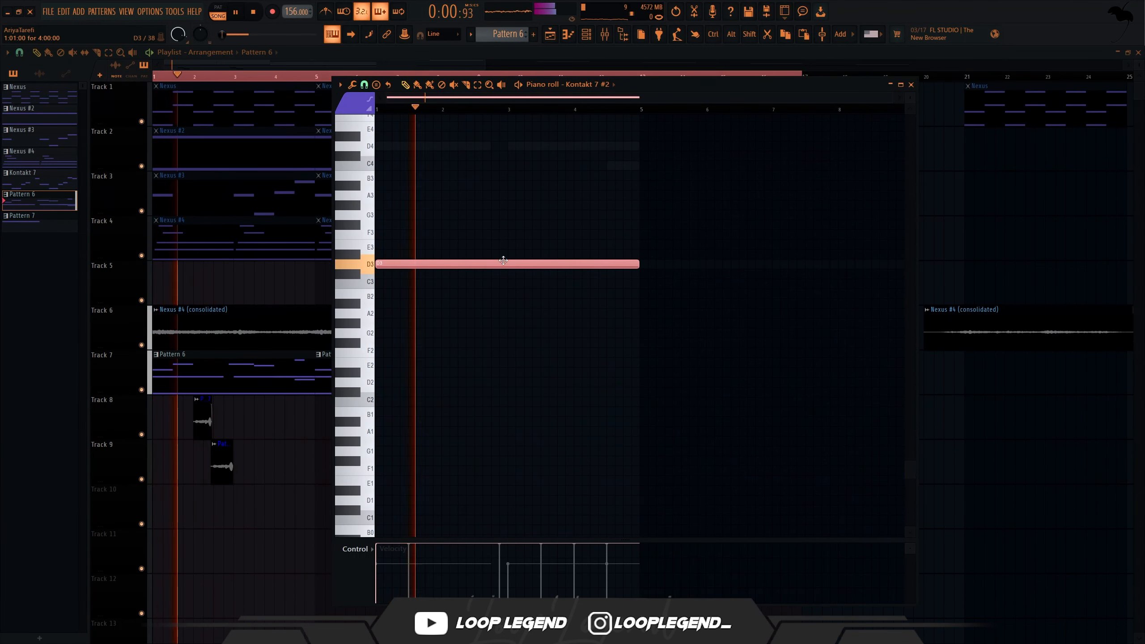
Step: Adjust saturation and set tape color to 52 % in Kontakt 7 #2's Magnetic II, and adjust the wow in its SketchCassette II
ctrl+click(561, 354)
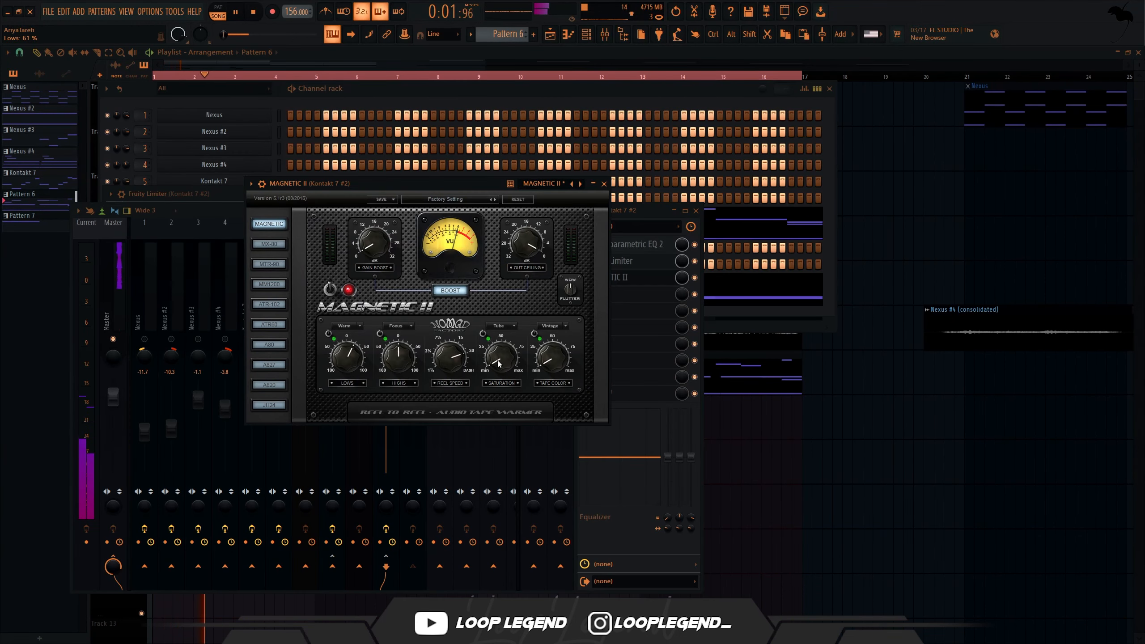
drag(498, 363, 565, 326)
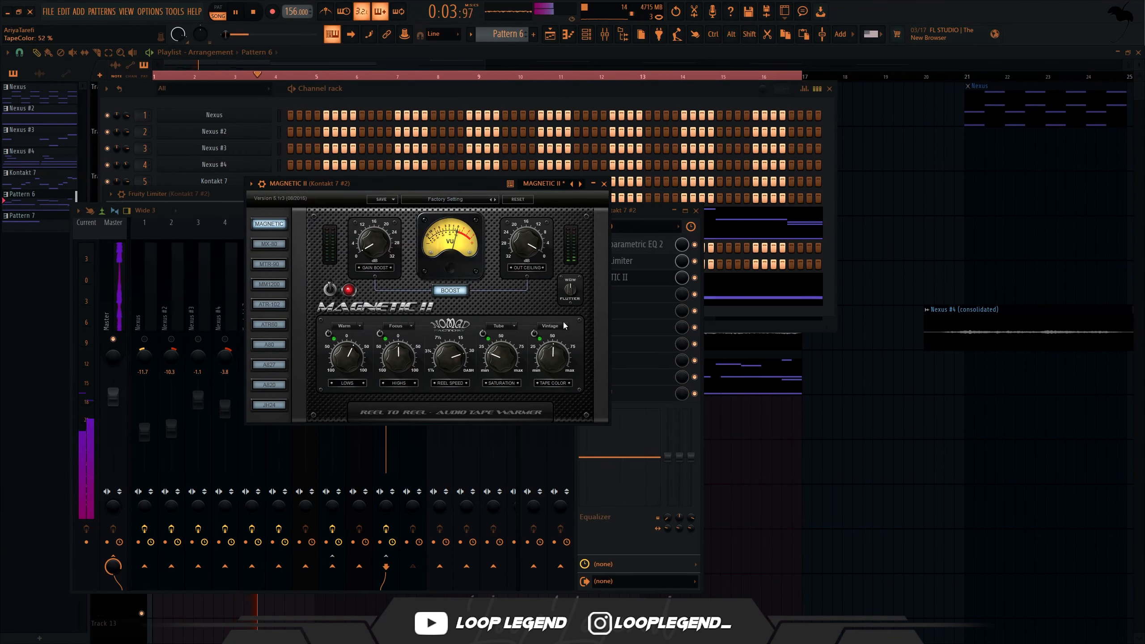
click(552, 325)
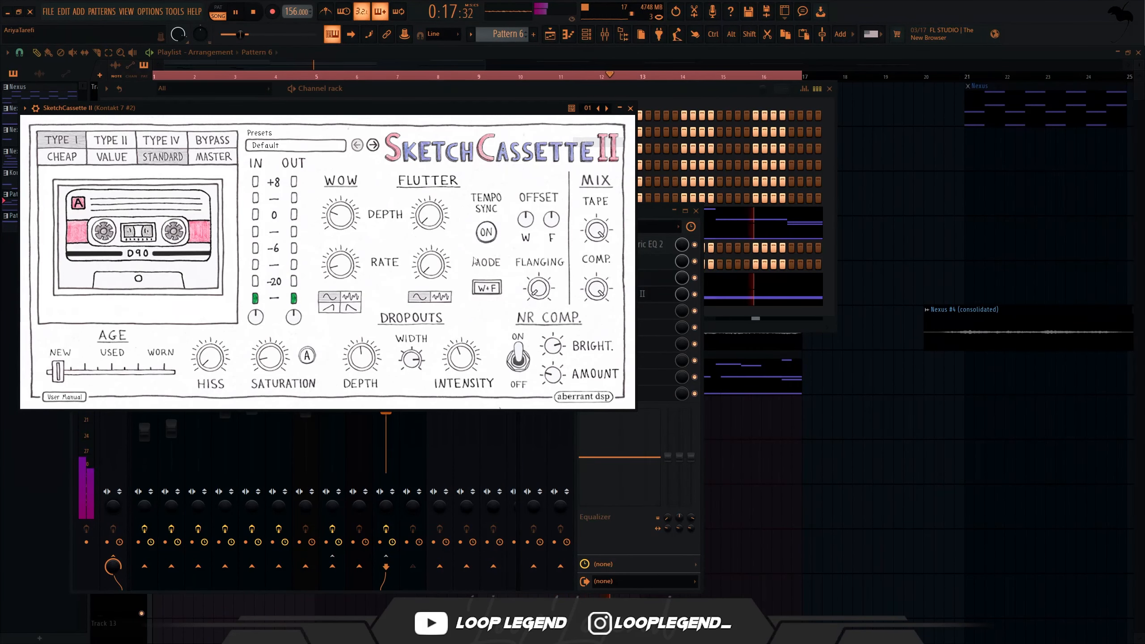
drag(344, 217, 358, 257)
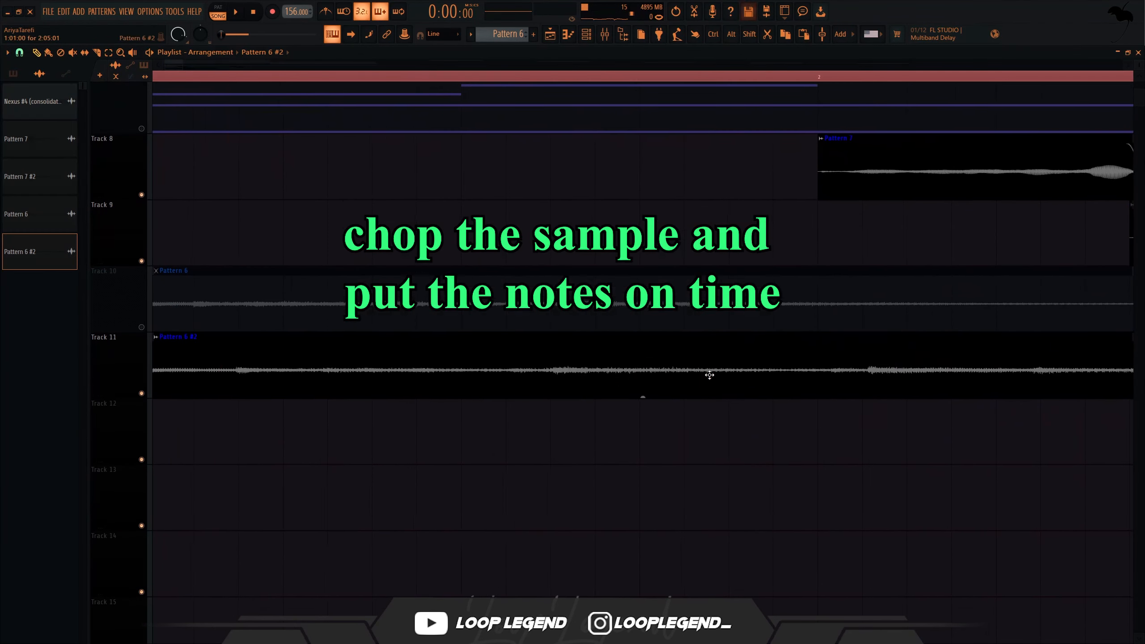
Step: Slice the Pattern 6 #2 audio clip on Track 11 before its next note and shift that slice earlier onto the beat
key(space)
key(space)
key(c)
alt+shift+click(548, 383)
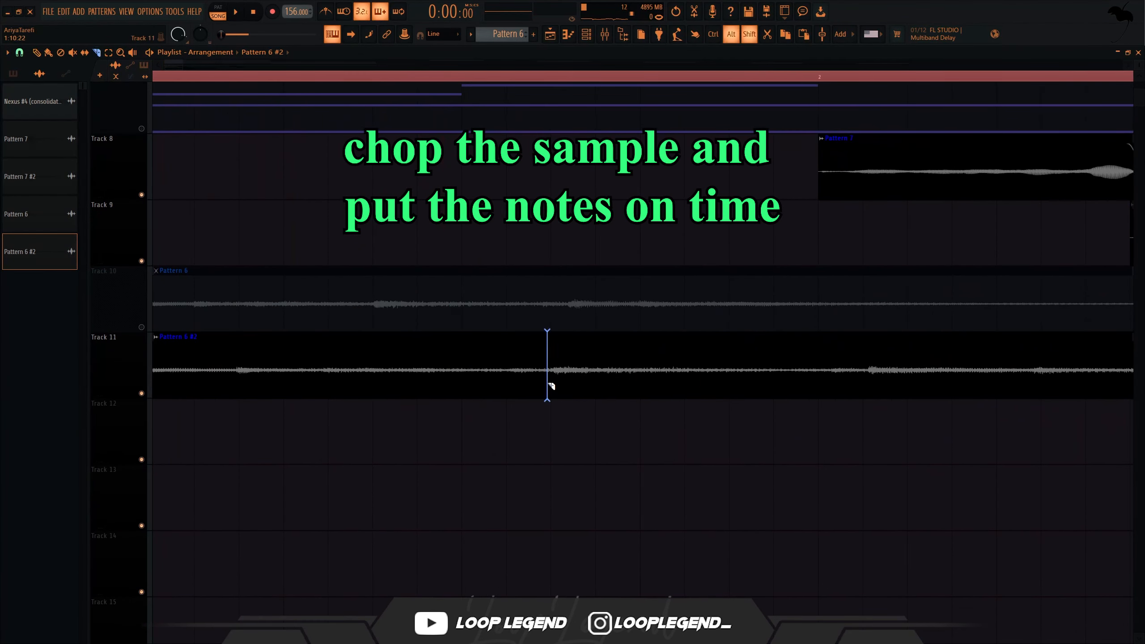
shift+right_click(461, 382)
drag(588, 380, 502, 381)
Step: Move the start of the Pattern 6 audio clip on Track 10 slightly earlier without stretching it, around bar 5
scroll(503, 381, down, 2)
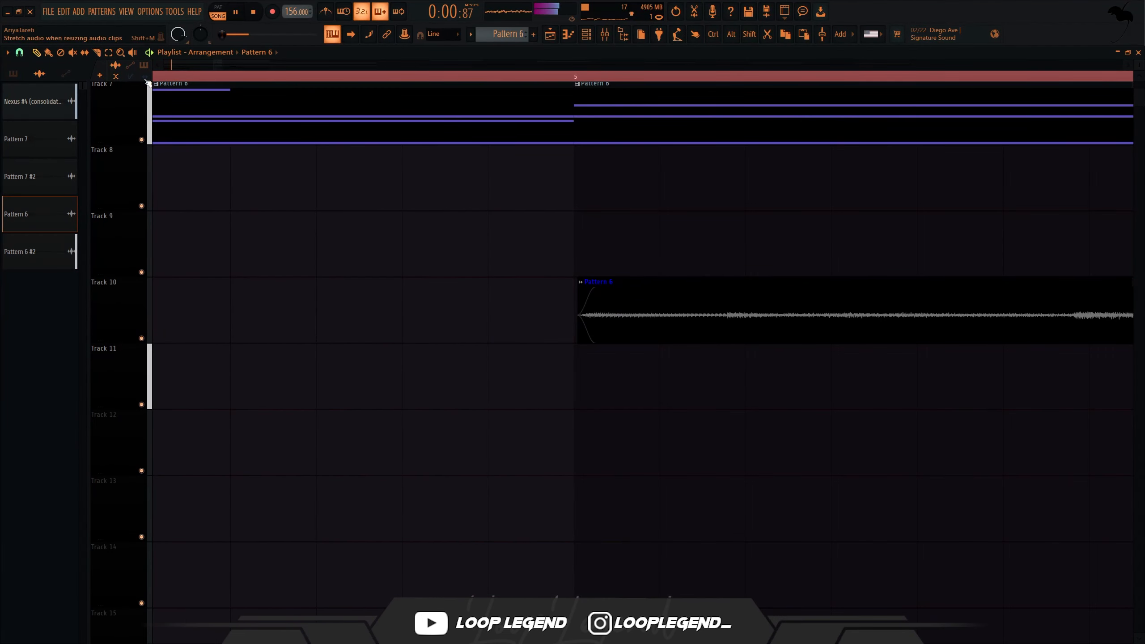
key(alt)
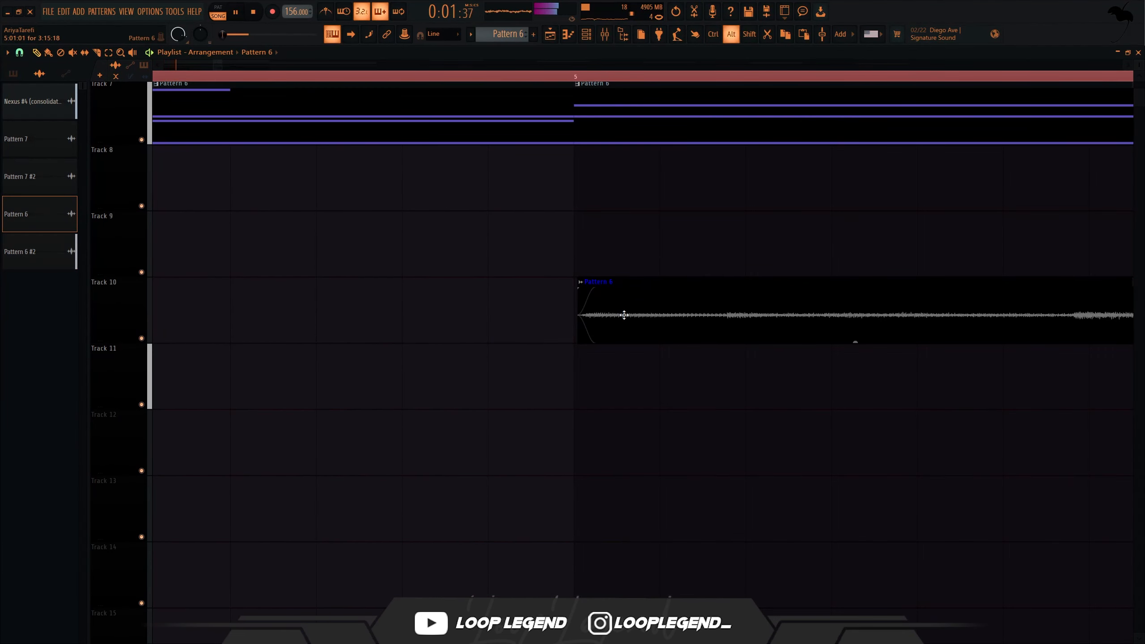
drag(578, 284, 567, 284)
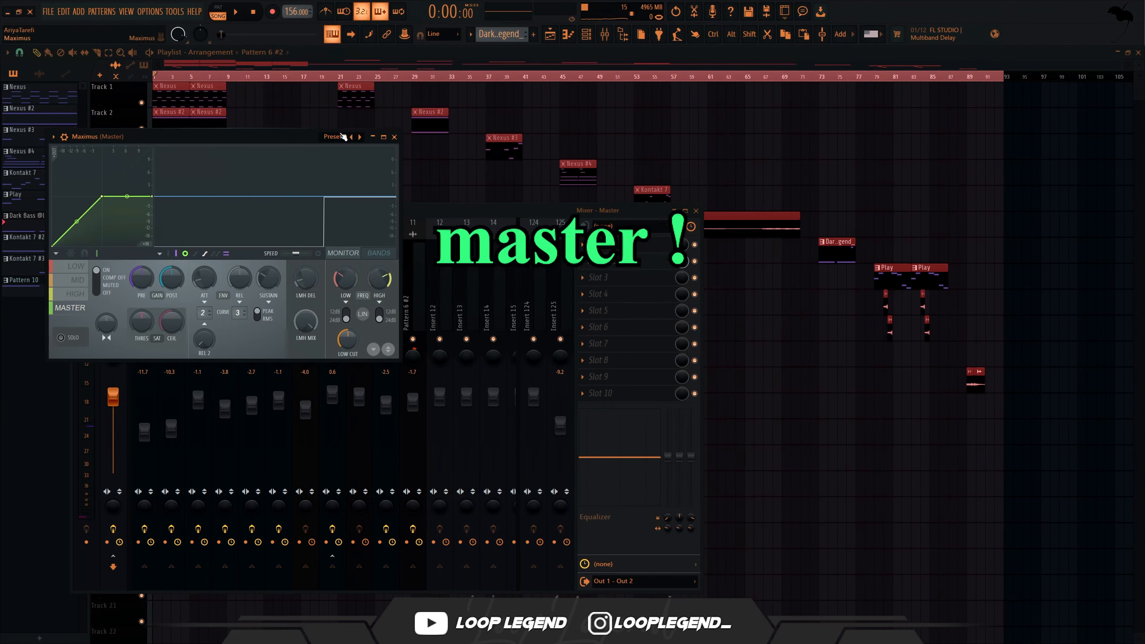
Step: Load the Soundgoodizer preset a in the Master track's Maximus, play the arrangement and set LMH mix to 54%
click(331, 137)
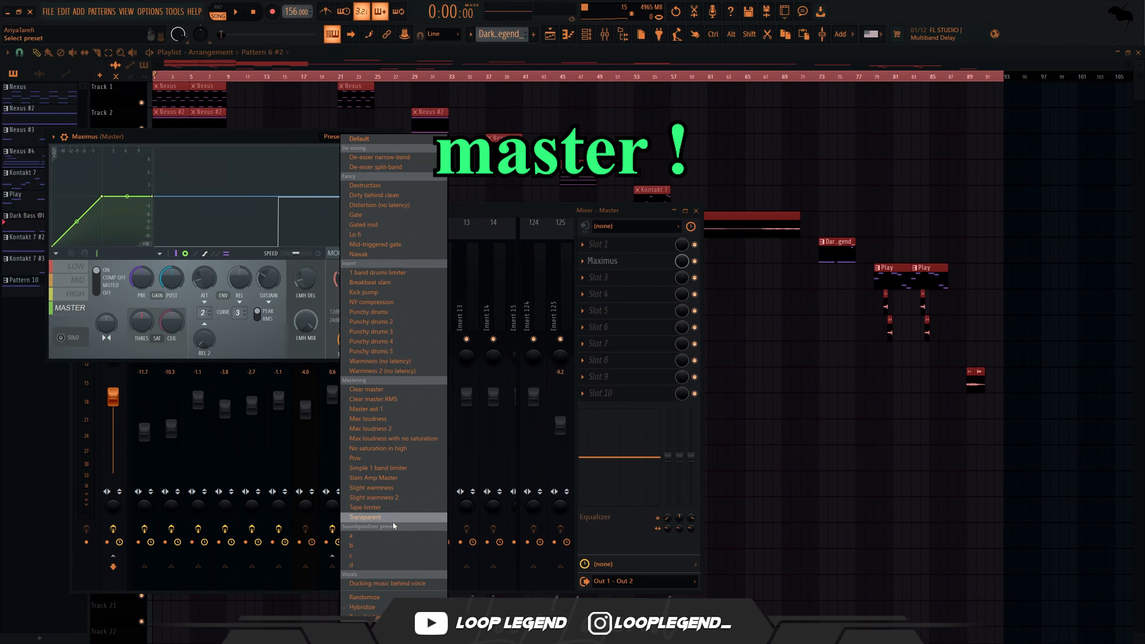
click(365, 517)
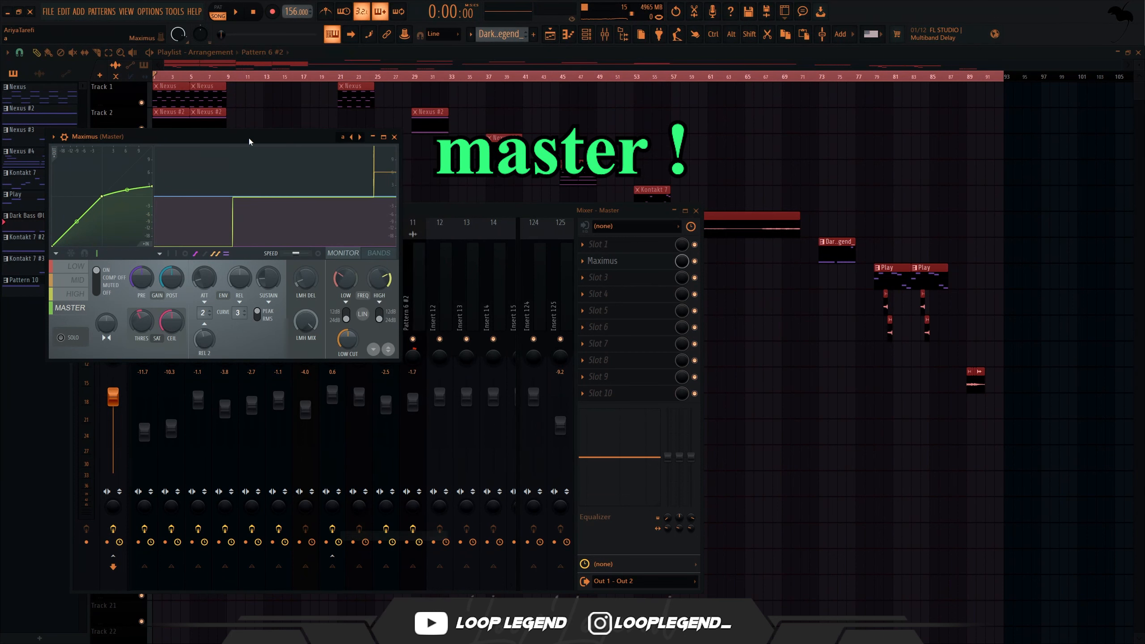
drag(135, 136, 305, 173)
key(space)
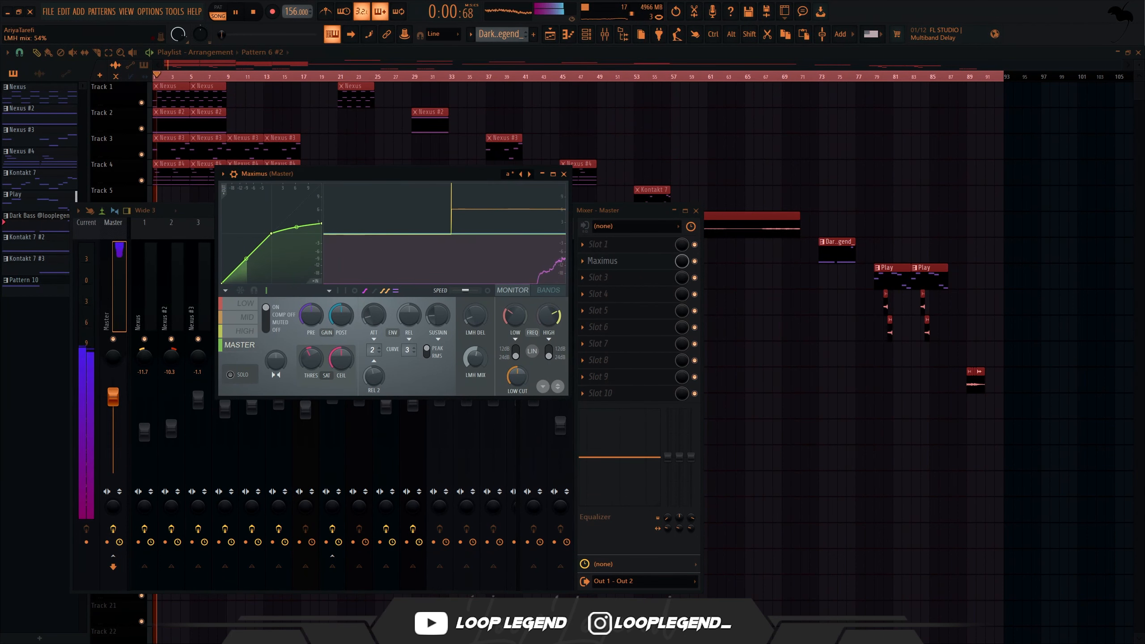
Step: Solo the Low band in the Master's Maximus, switch the display to bands and lower the Low band's gain
click(245, 303)
click(242, 375)
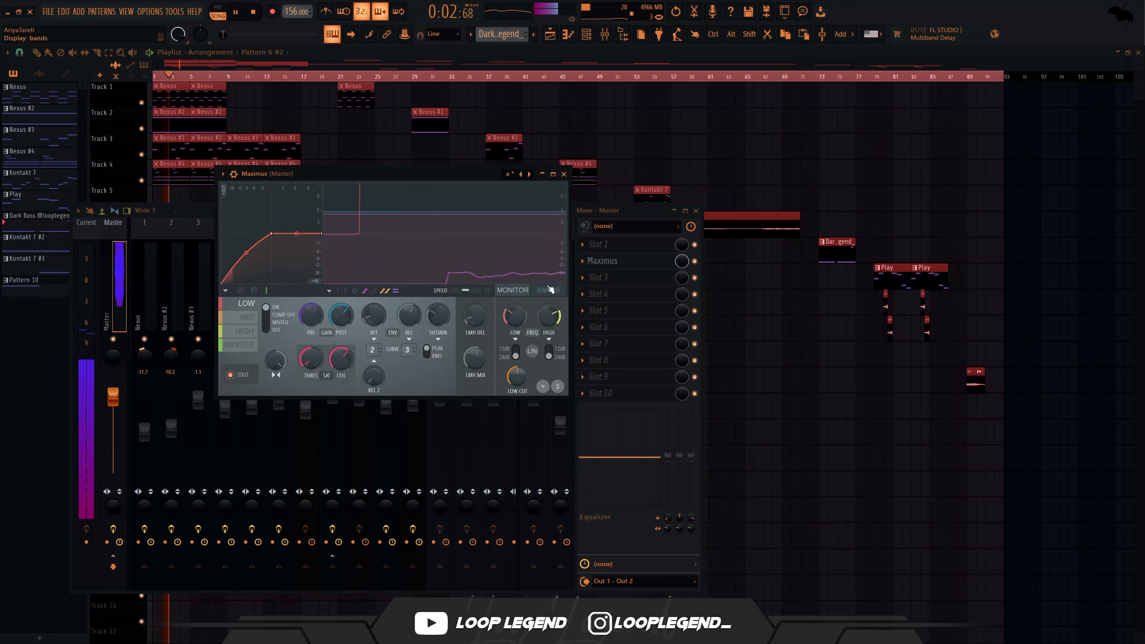
click(549, 290)
drag(311, 315, 311, 332)
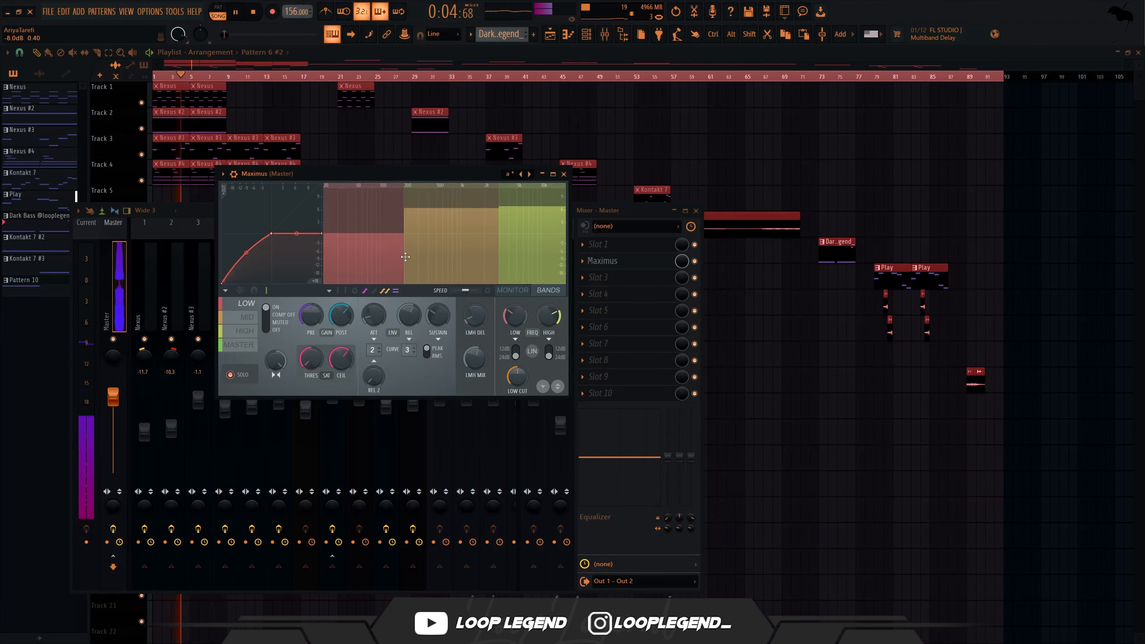
Step: Lower the Mid and High bands' gain to 0 dB in Maximus and raise the high crossover frequency
drag(431, 208, 432, 230)
mouse_move(528, 207)
mouse_down()
mouse_move(528, 233)
mouse_move(512, 220)
mouse_up()
drag(549, 315, 548, 306)
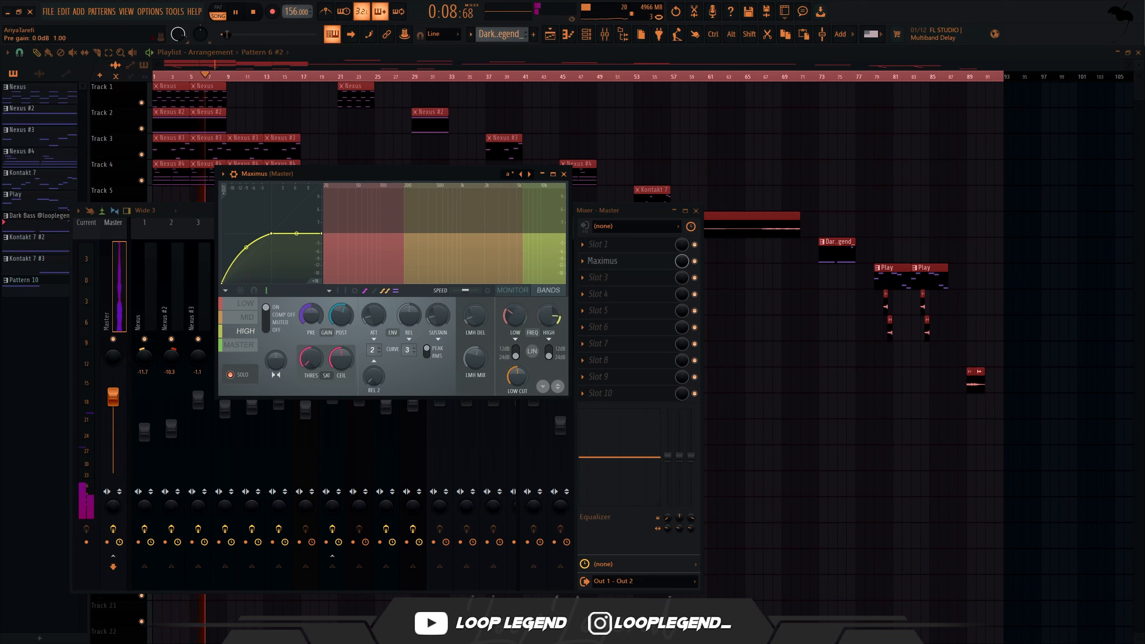
Step: Widen the upper bands in Maximus, setting the Mid band's stereo separation to 34% separated
drag(276, 361, 275, 374)
click(402, 246)
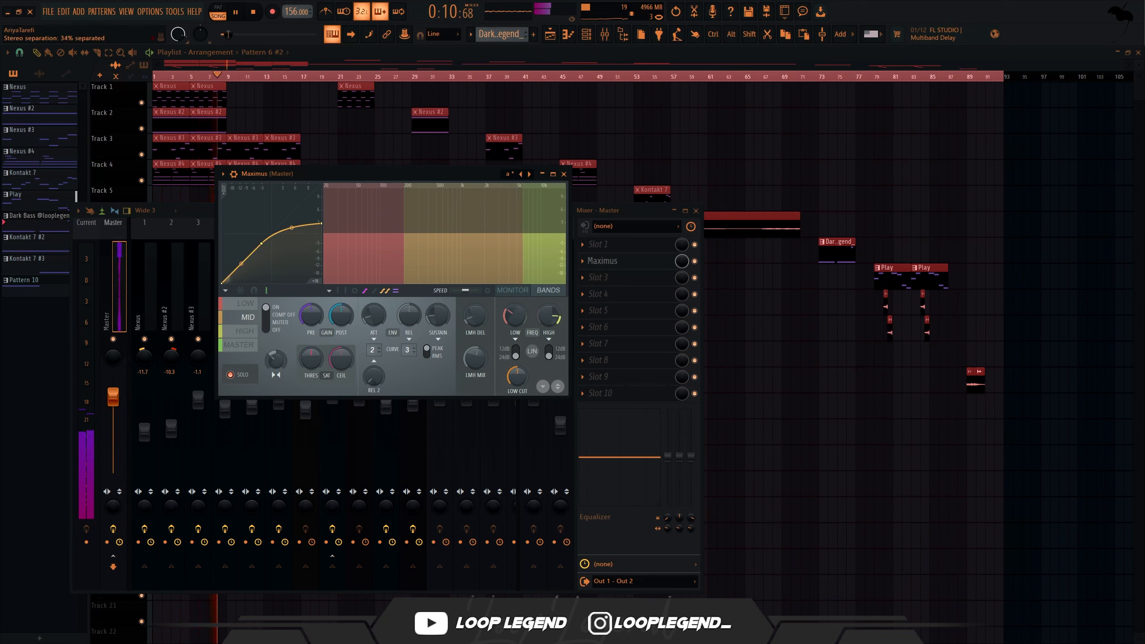
drag(402, 246, 405, 246)
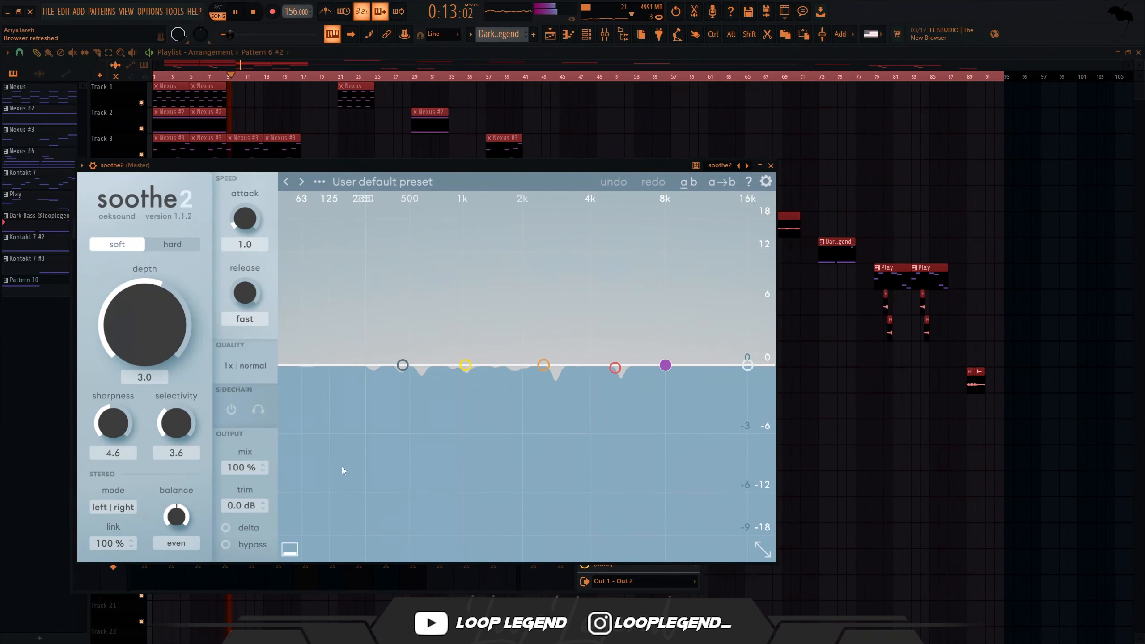
Step: Set band 2 of the Master's soothe2 to 2k5 Hz with 4.1 dB sensitivity while monitoring in delta, and switch delta off
click(251, 530)
key(space)
click(543, 363)
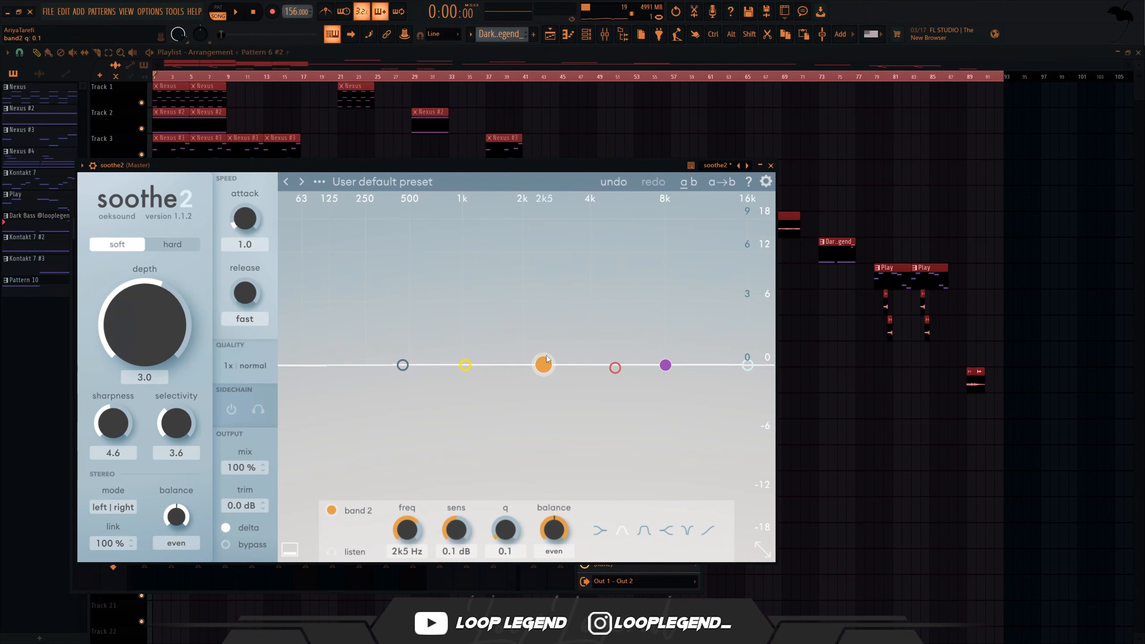
drag(547, 359, 538, 277)
key(space)
drag(532, 166, 543, 156)
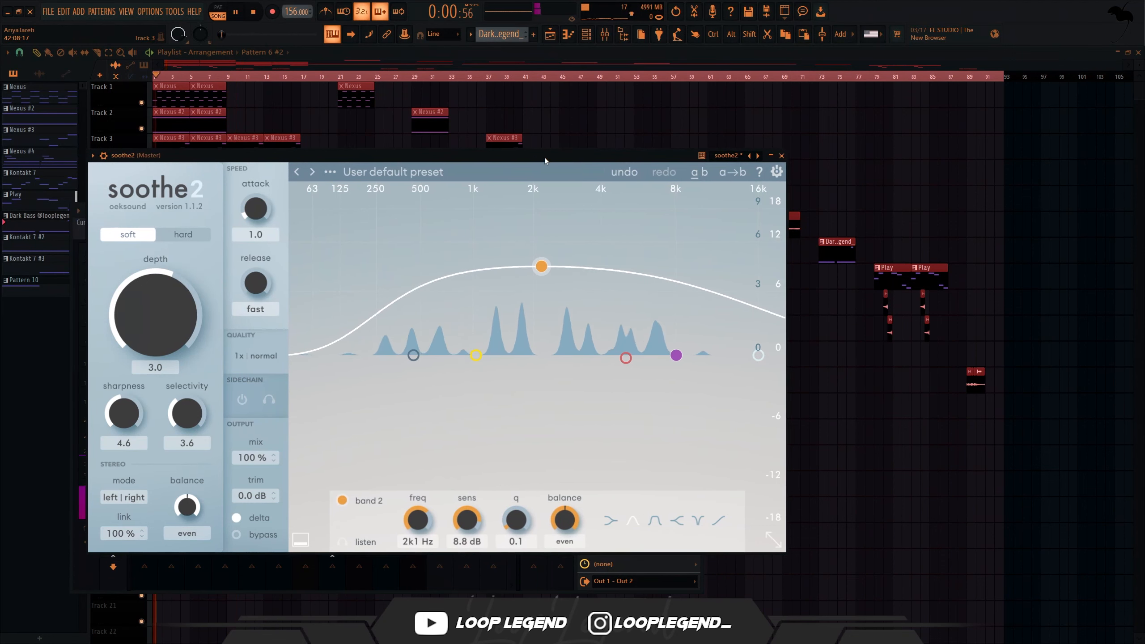
drag(536, 265, 551, 312)
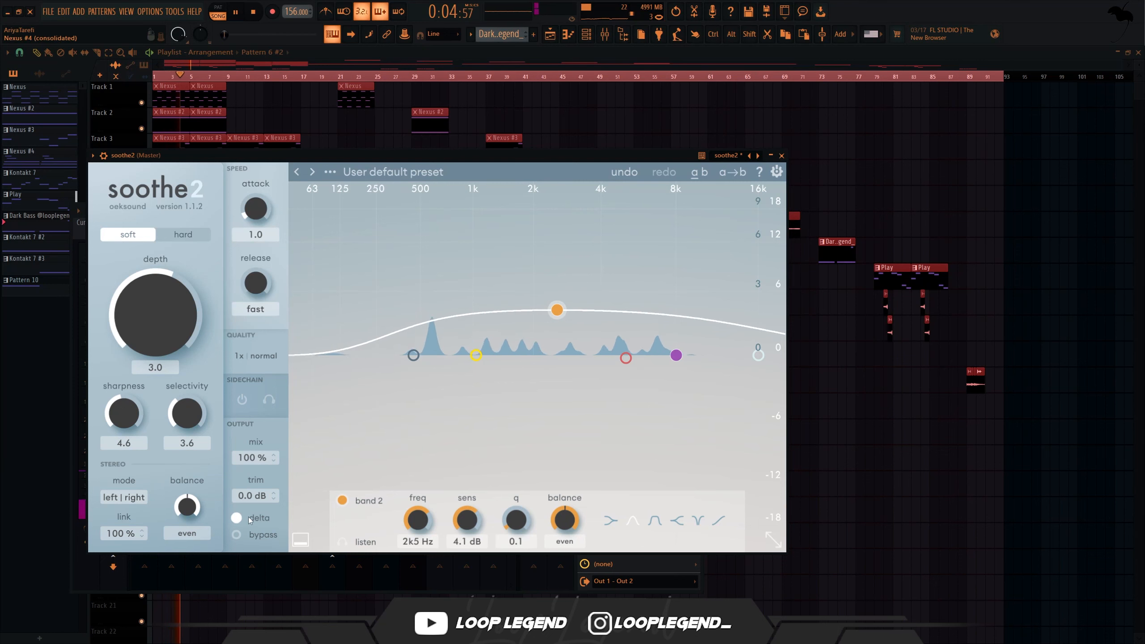
click(266, 518)
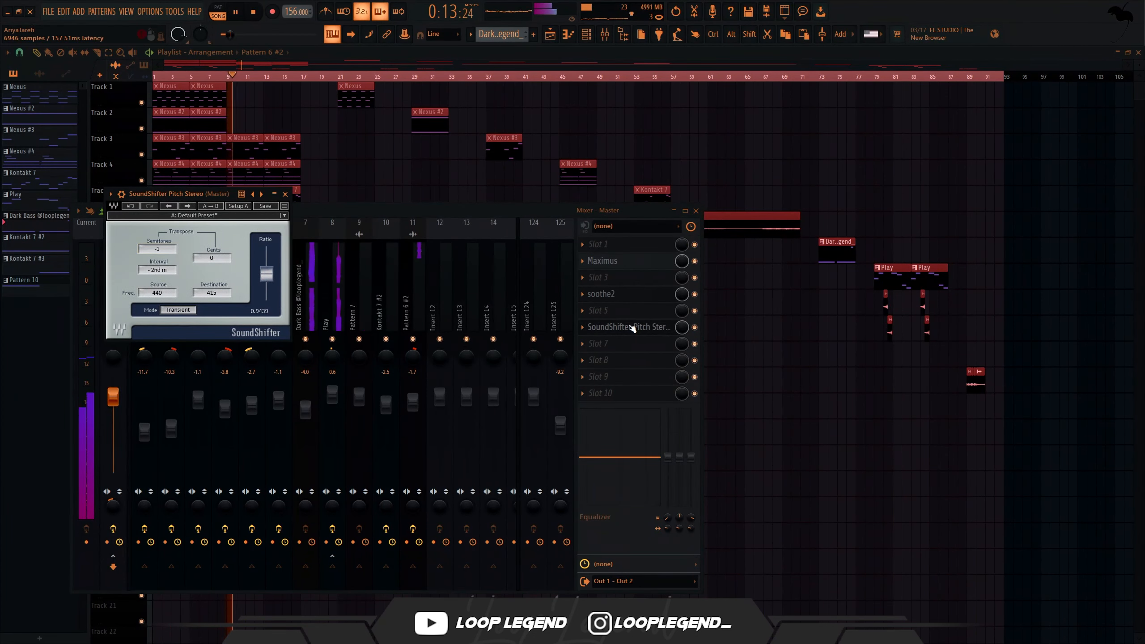
Step: Close the SoundShifter Pitch Stereo window on the Master track
click(630, 326)
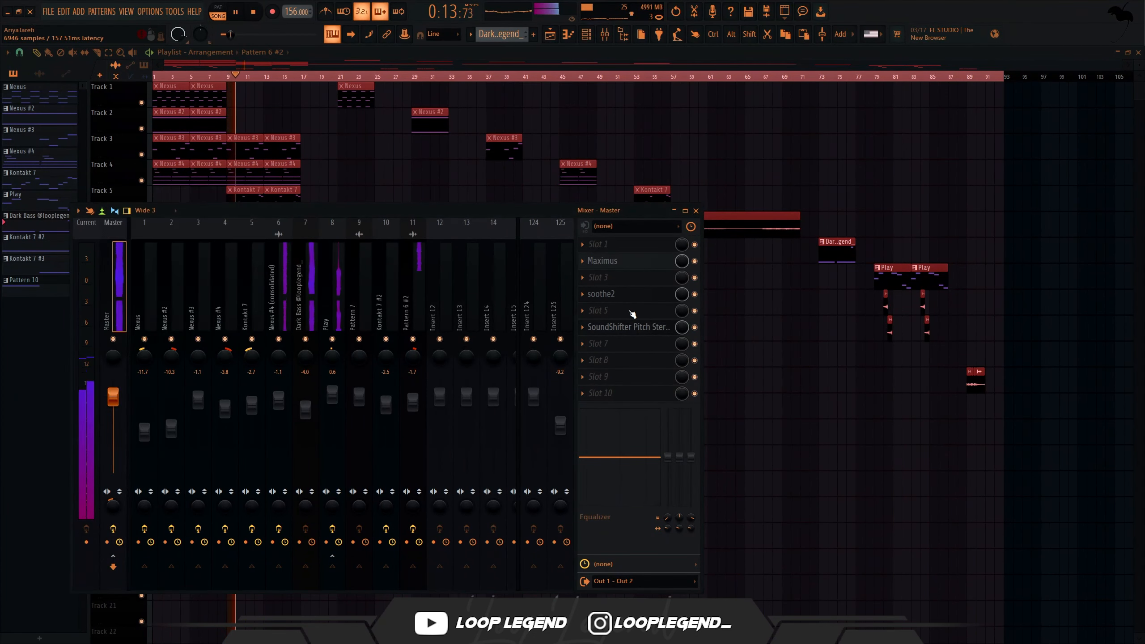
scroll(630, 328, up, 1)
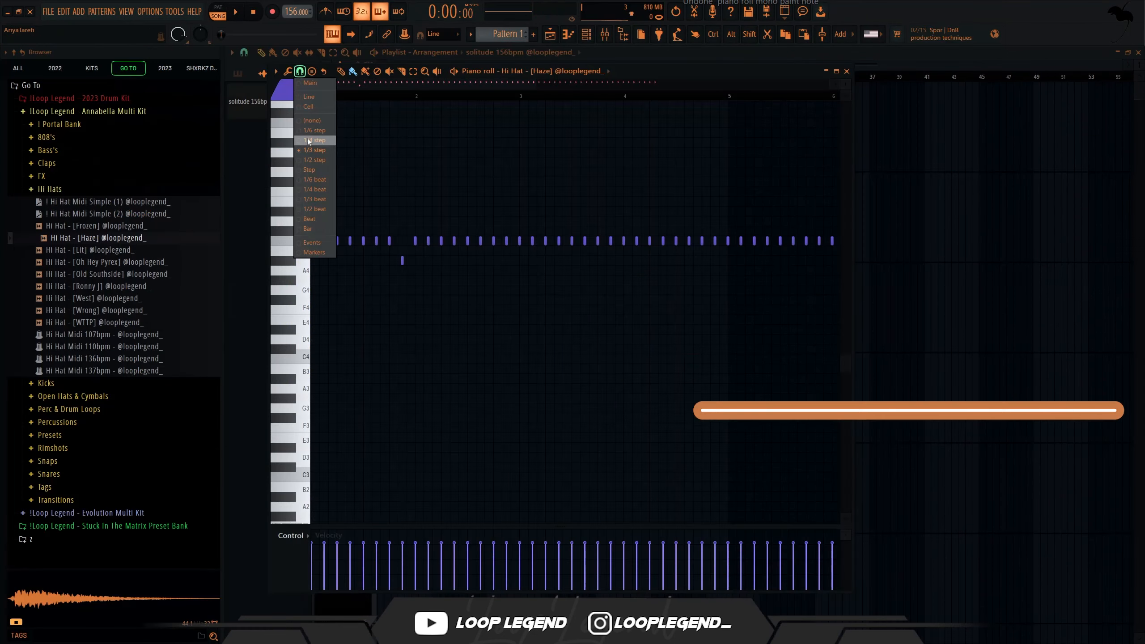
Step: Set the snap to 1/4 step, undo the last painted hat and paint a five-note B4 hi-hat roll early in bar 1
click(322, 142)
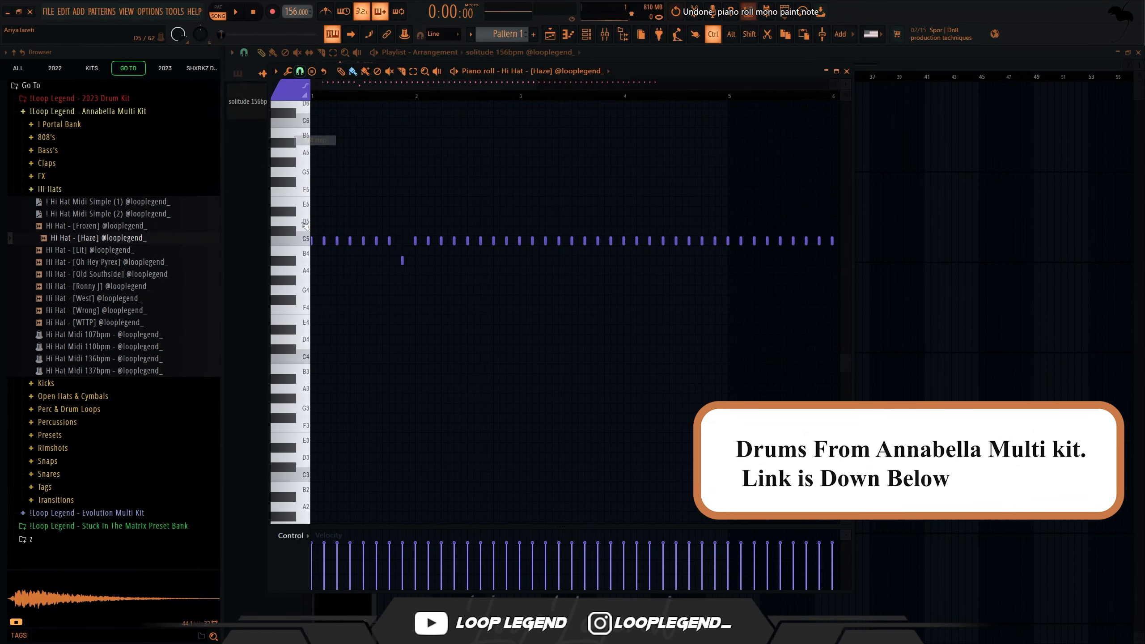
key(ctrl+z)
scroll(347, 249, up, 3)
drag(346, 244, 363, 251)
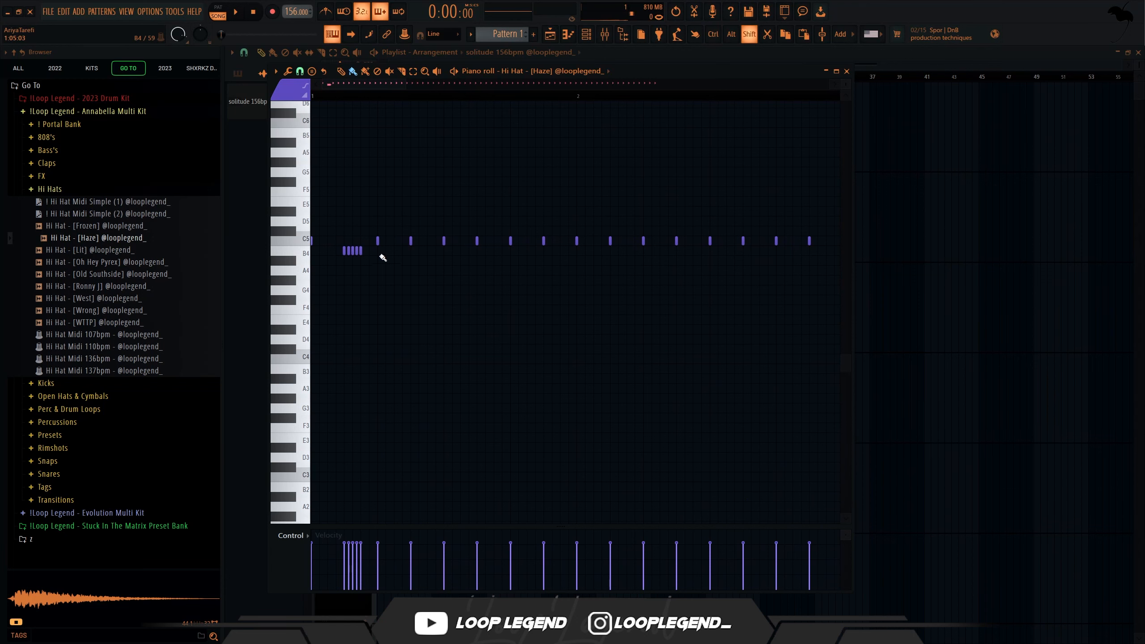
Step: Put the hat following the first roll on B4, undo a stray note deletion and paint a second B4 roll in bar 2
key(space)
right_click(410, 241)
key(space)
key(ctrl+z)
key(space)
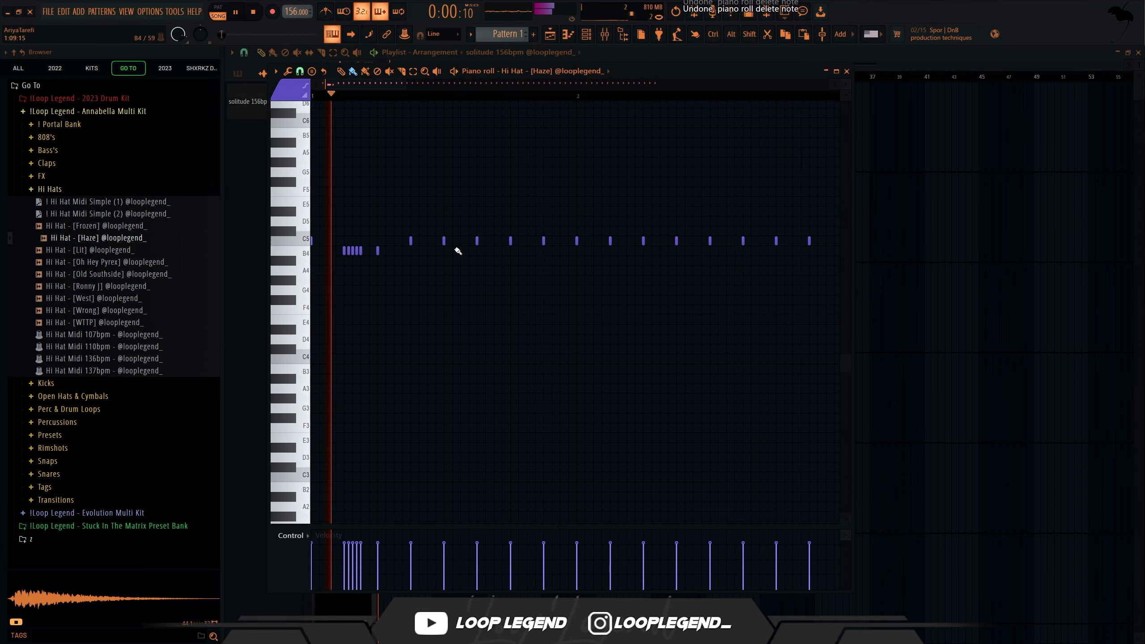
drag(675, 251, 707, 259)
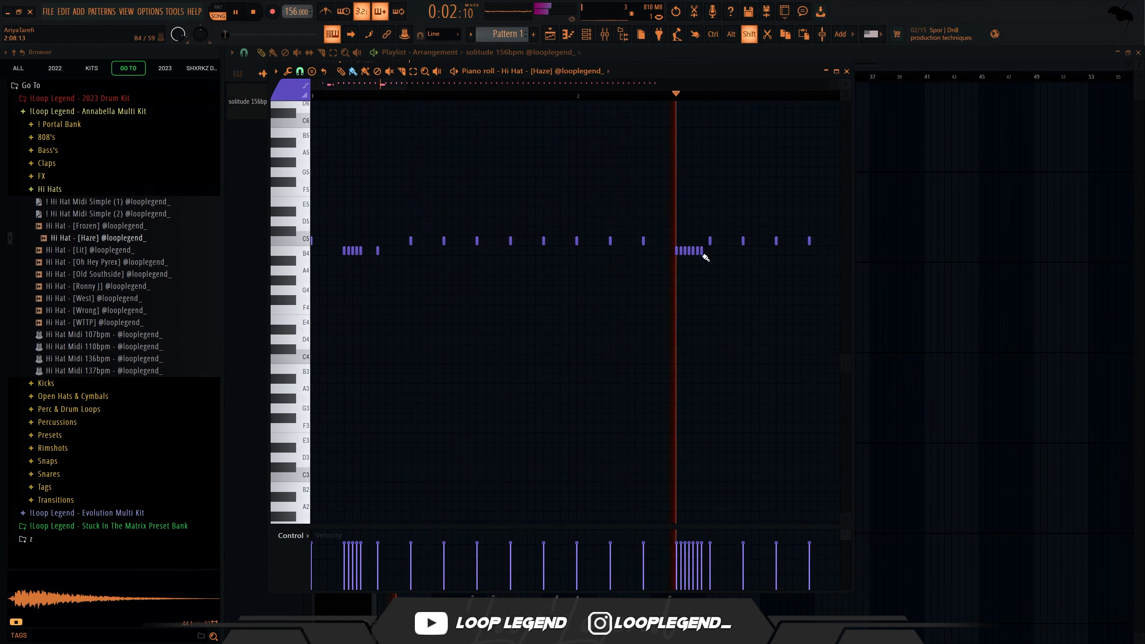
Step: Put the hats in the second half of bar 4 on F#4 and add a five-note roll there
scroll(702, 272, down, 1)
scroll(721, 298, down, 3)
scroll(704, 294, up, 5)
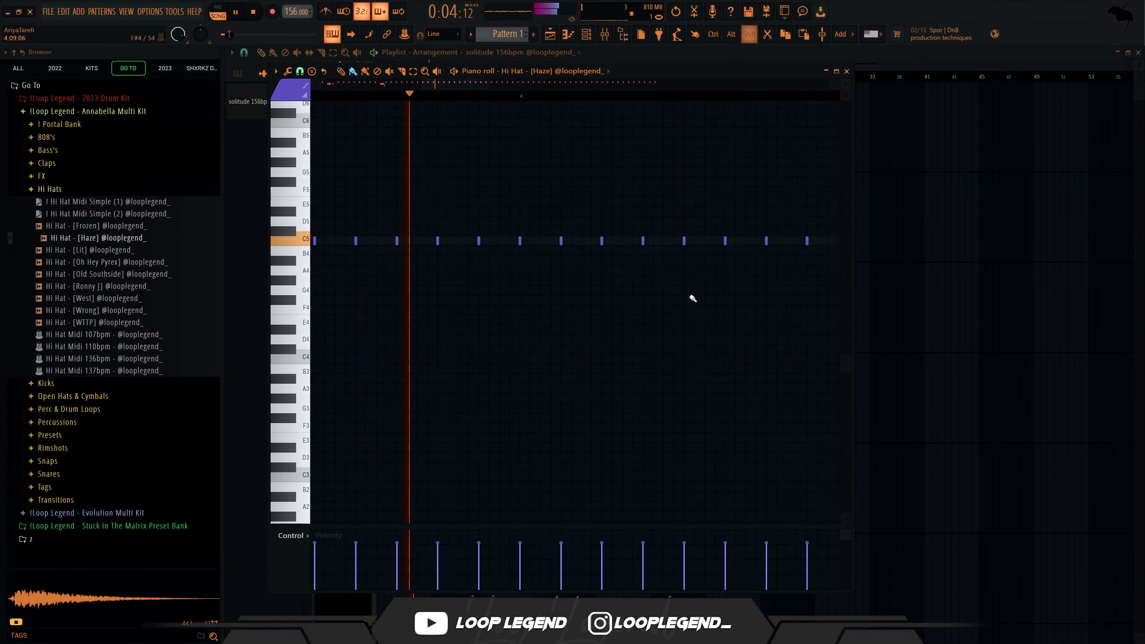
shift+click(687, 297)
mouse_move(727, 299)
mouse_down()
mouse_move(747, 300)
mouse_move(538, 298)
mouse_up()
scroll(732, 303, down, 4)
scroll(631, 311, up, 6)
click(765, 303)
key(space)
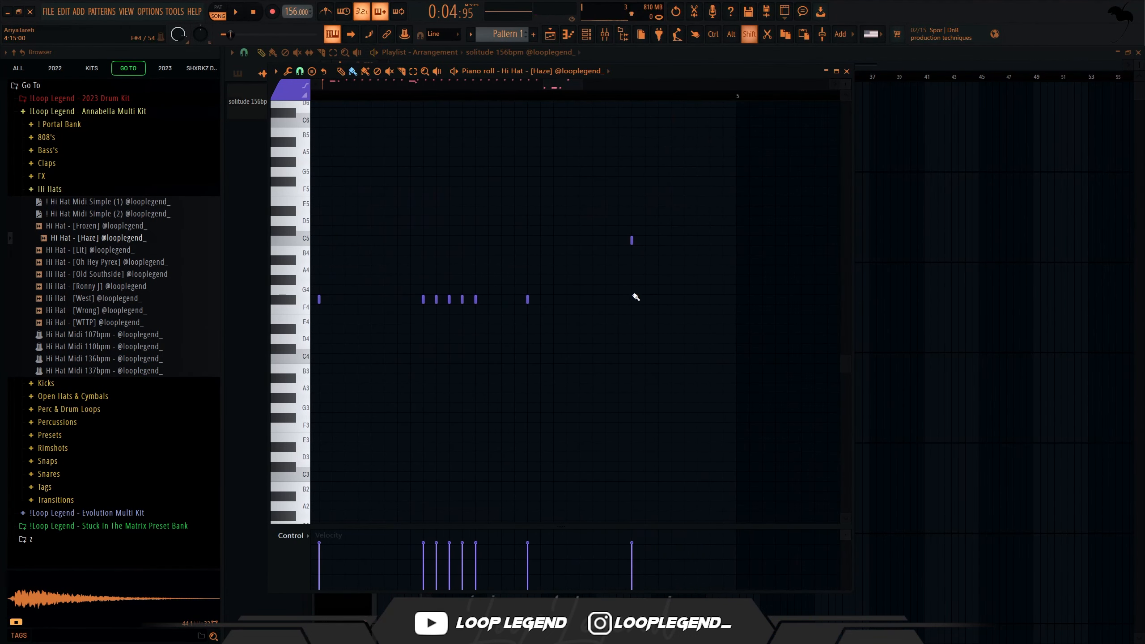
Step: Set the snap to 1/3 step, end bar 4 with six hats on A#4 and B4, and ramp their velocities upward
click(300, 72)
click(320, 154)
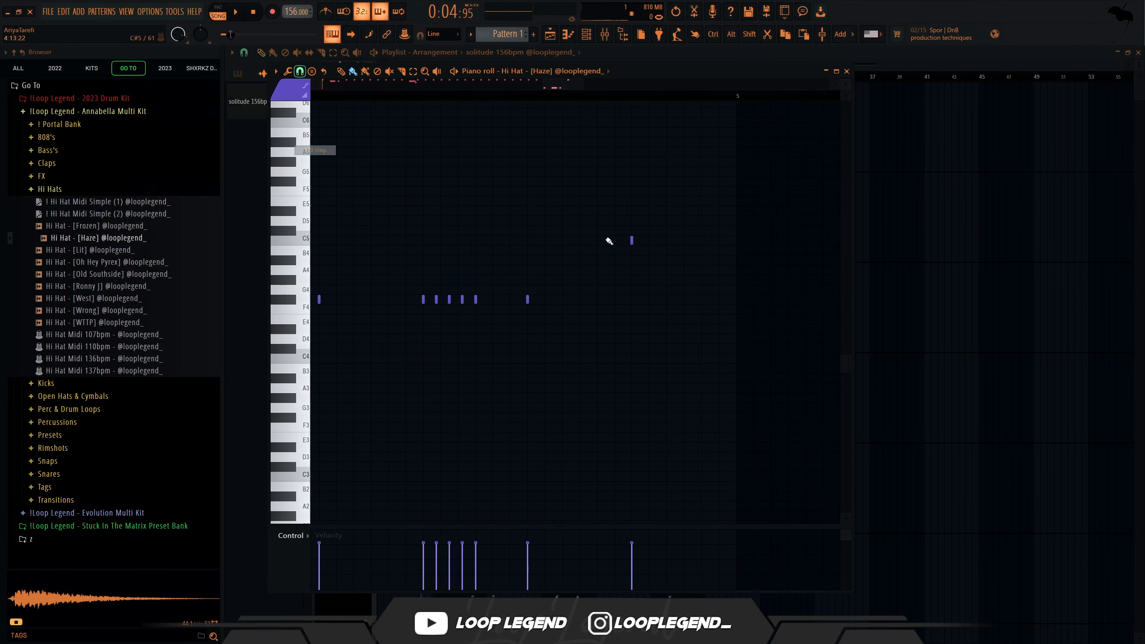
drag(726, 252, 640, 260)
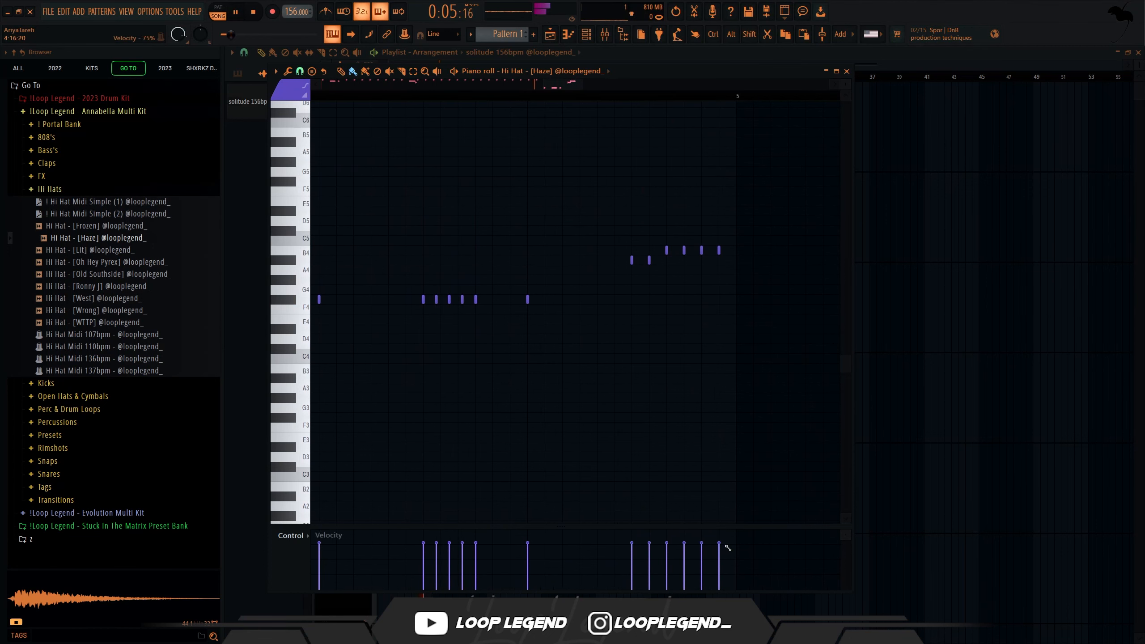
drag(728, 547, 596, 586)
Step: Select the whole four-bar hi-hat pattern and duplicate it directly behind bar 4
scroll(631, 379, down, 3)
key(ctrl+a)
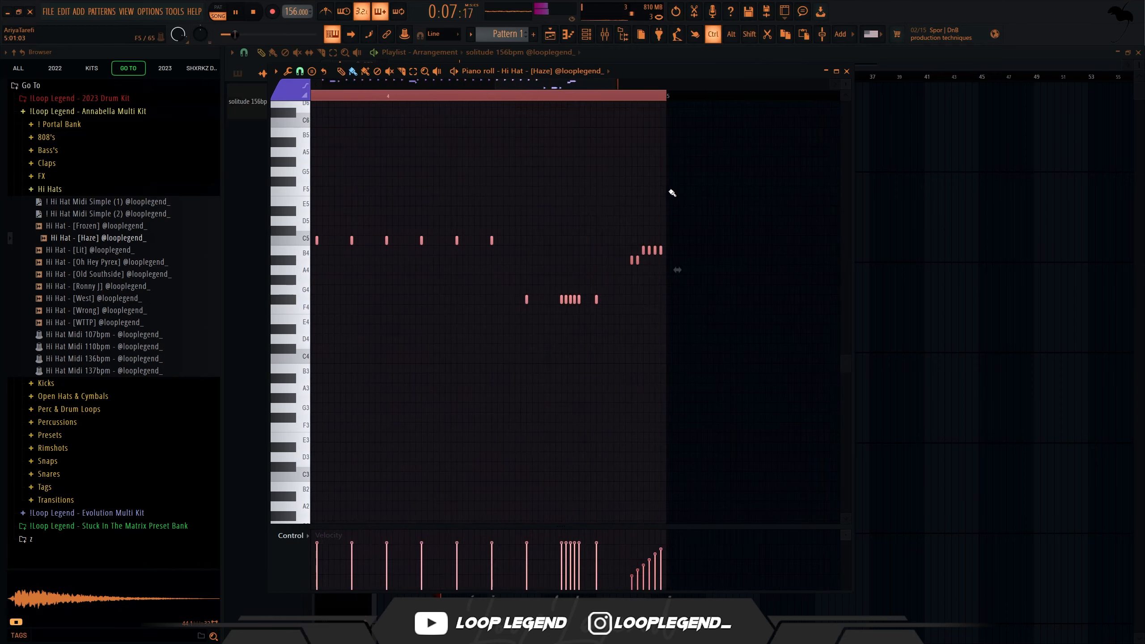
scroll(672, 193, down, 4)
key(ctrl+b)
Step: Select a group of hats in the duplicated bars and transpose them down two semitones
ctrl+click(416, 268)
drag(707, 240, 643, 266)
key(shift+Down)
key(shift+Down)
drag(472, 272, 492, 259)
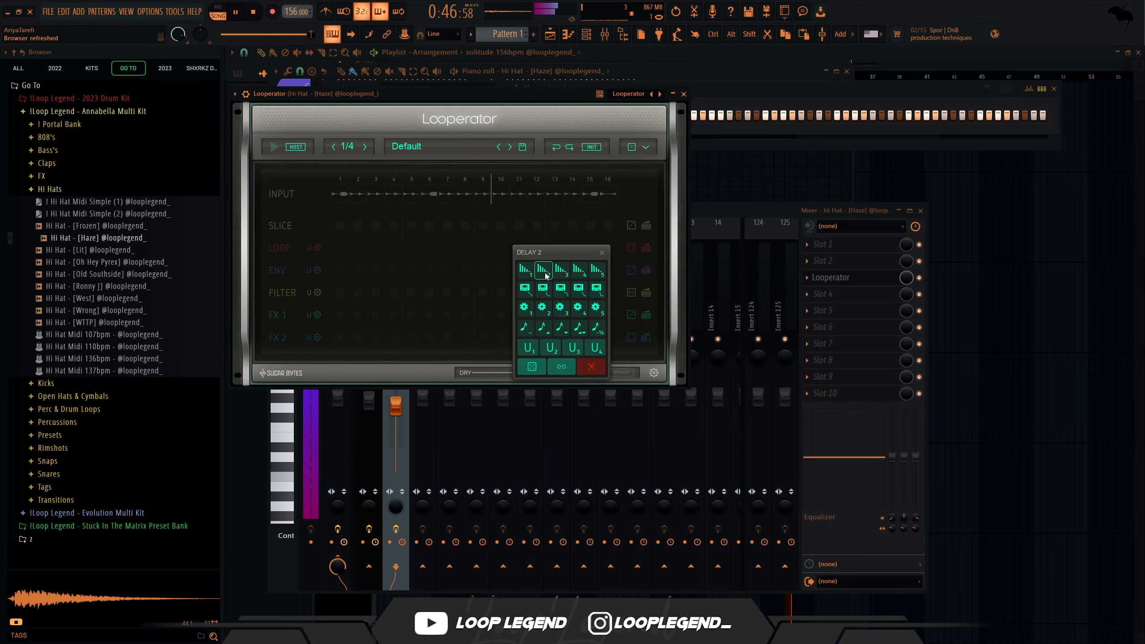
Step: Place delay effects on steps 5 and 11 of the FX 1 row in the hi-hat's Looperator
click(543, 271)
click(418, 317)
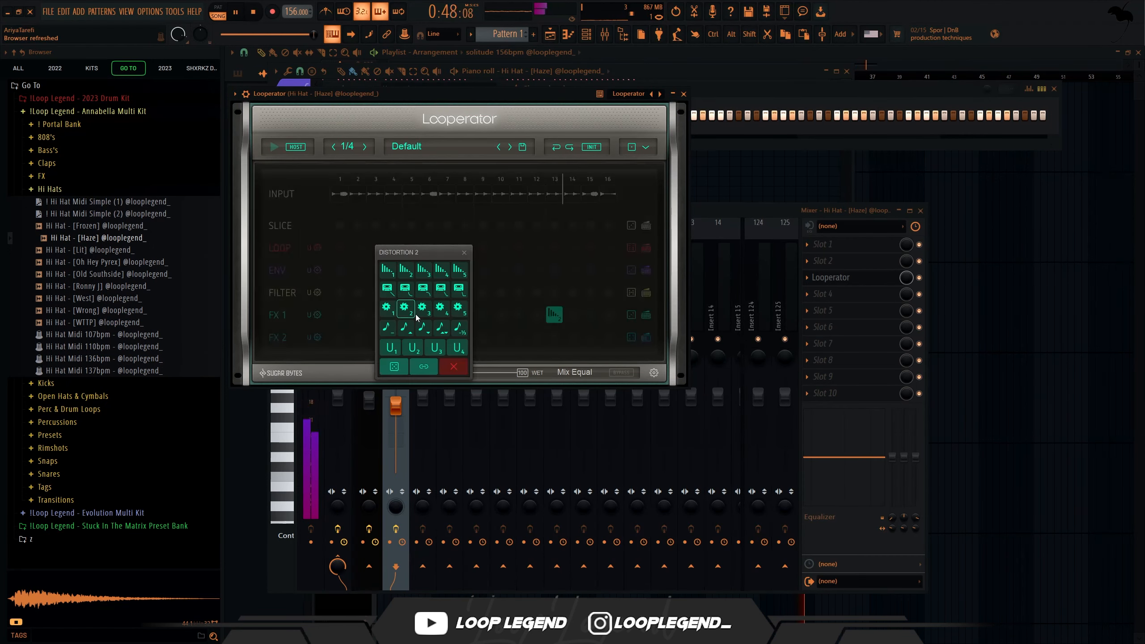
click(449, 282)
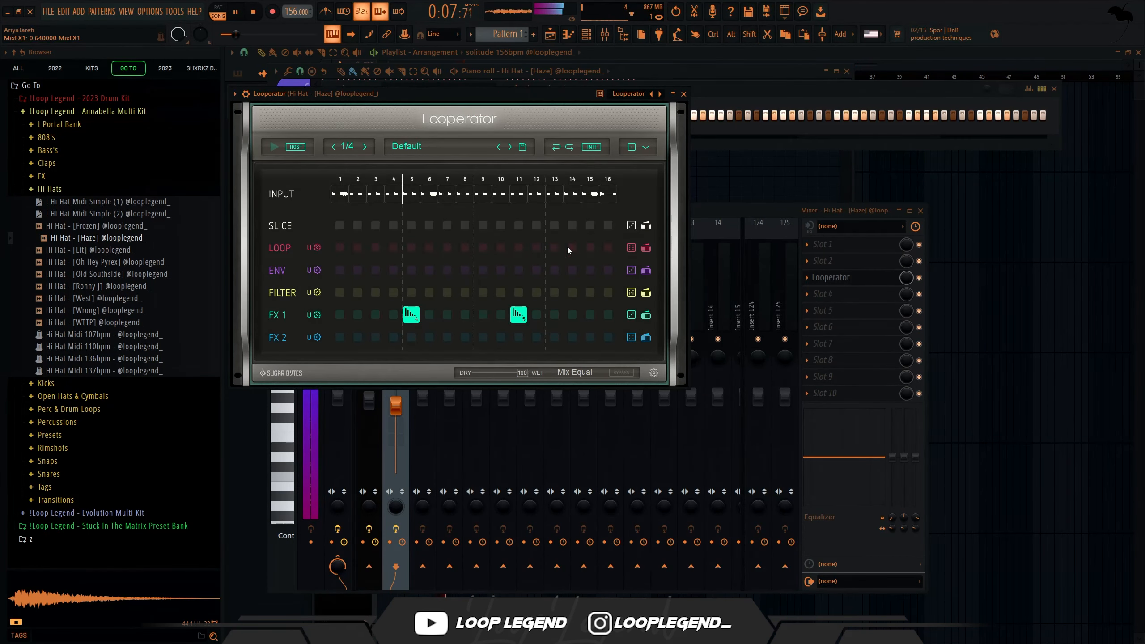
Step: Add a loop effect on step 14 and another near the start of Looperator's Loop row
click(552, 247)
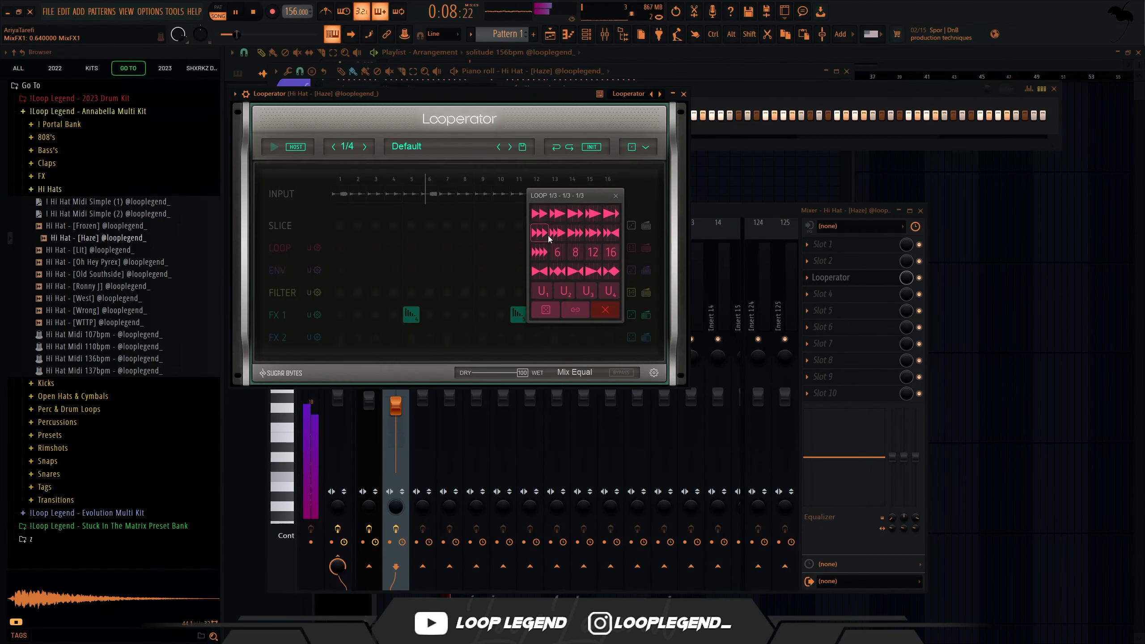
click(542, 274)
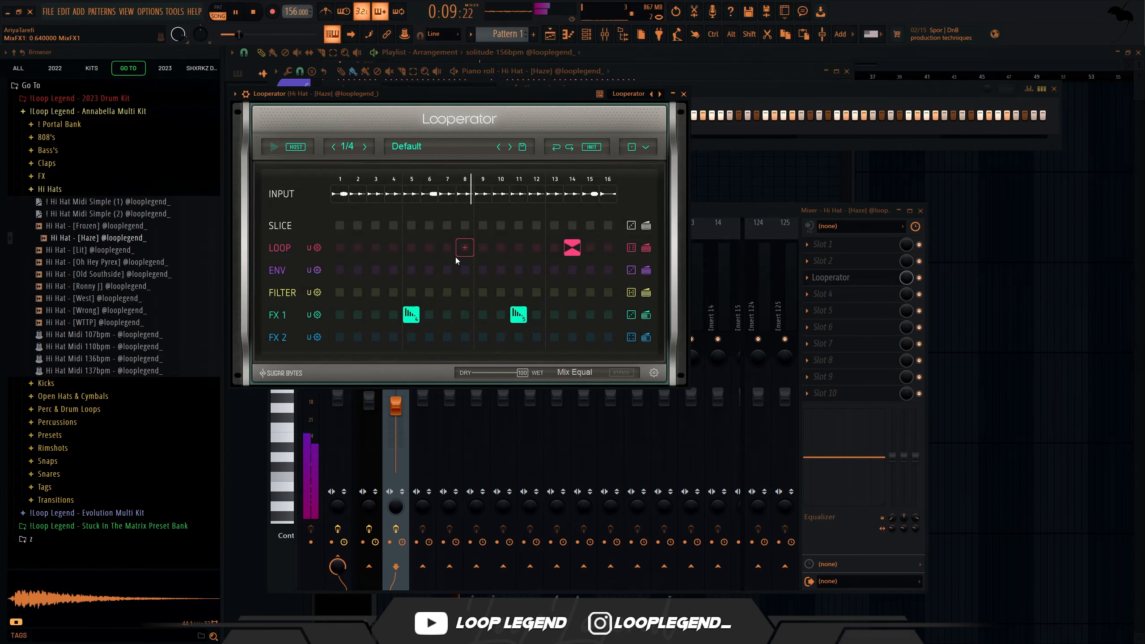
click(383, 248)
click(392, 272)
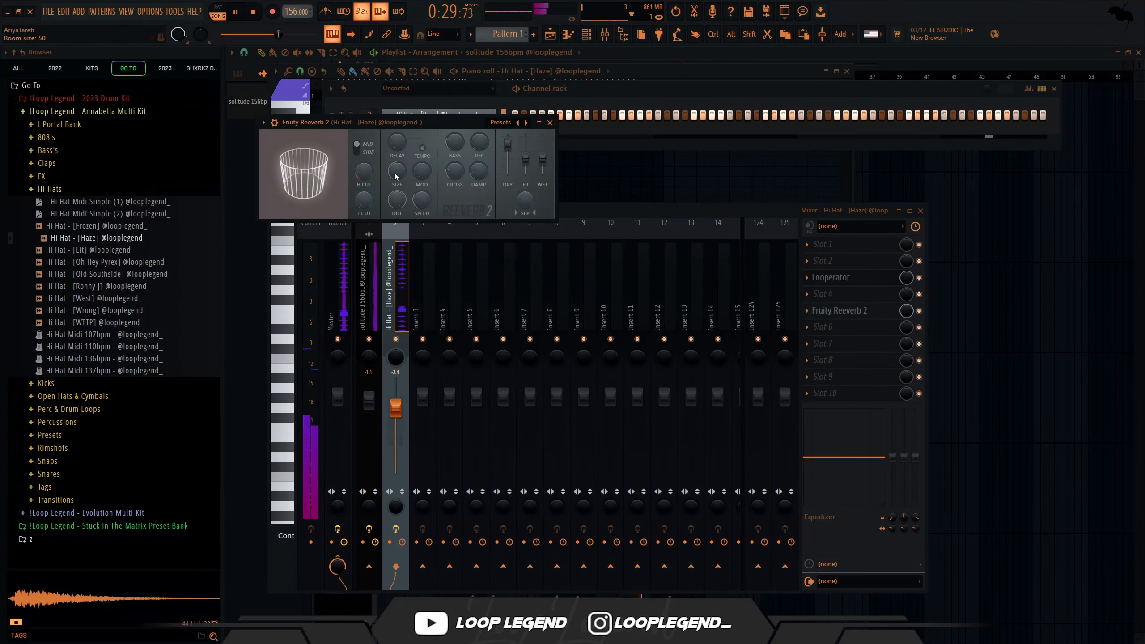
Step: Increase the room size and raise the low cut of Fruity Reeverb 2 on the hi-hat track
drag(396, 173, 396, 136)
drag(365, 197, 364, 184)
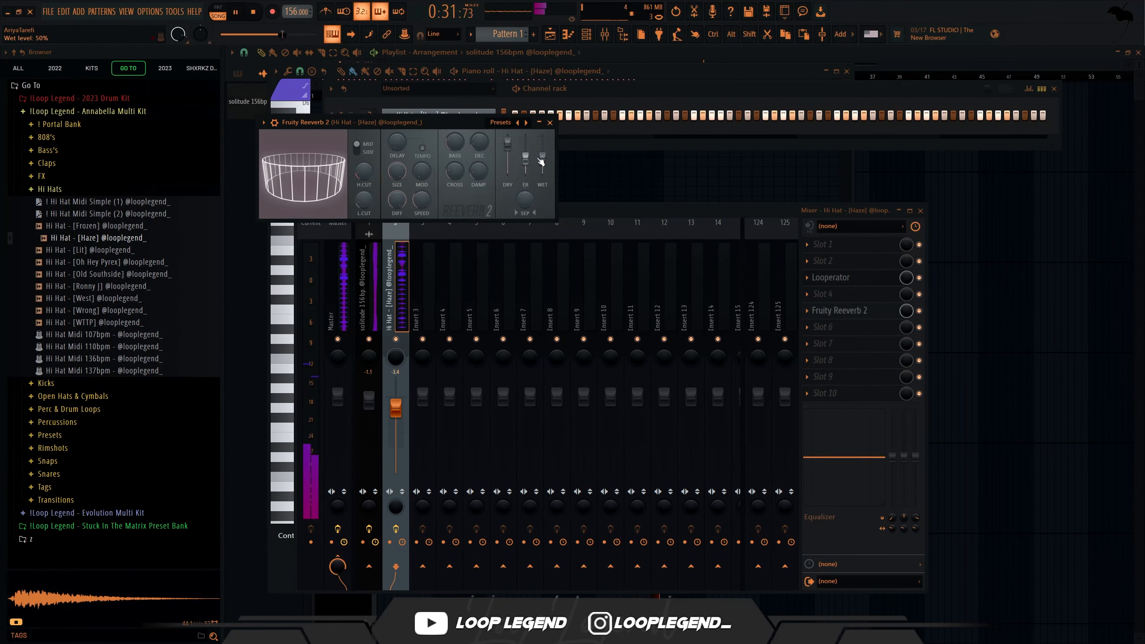
Step: Open the Claps folder of the 2023 Drum Kit and preview its clap samples
click(48, 474)
click(97, 378)
click(94, 99)
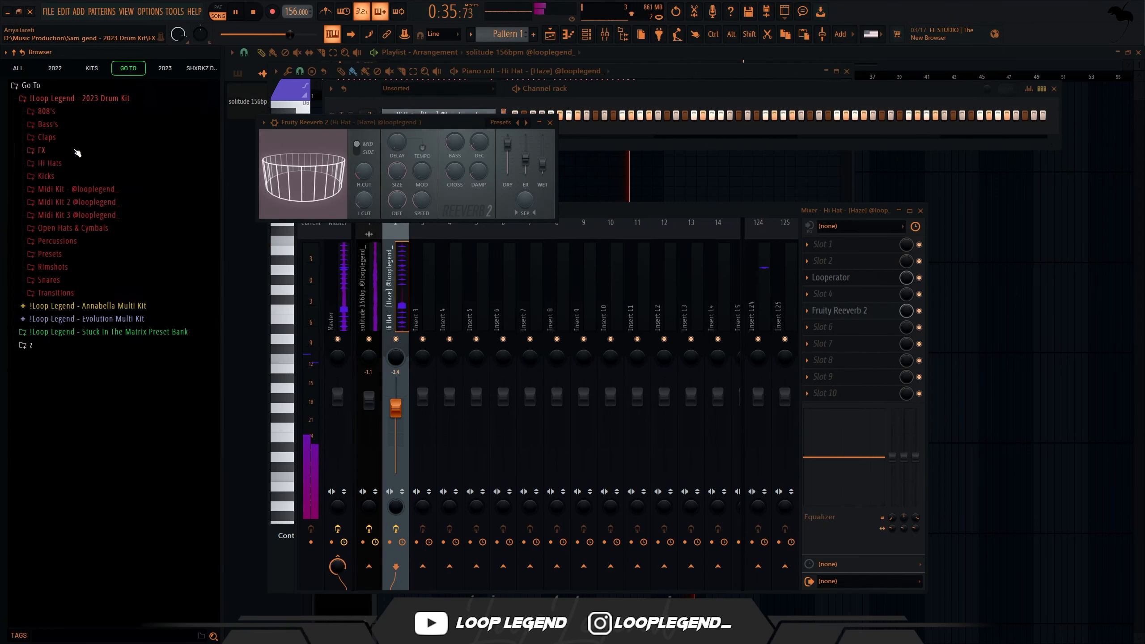
click(42, 137)
click(92, 162)
click(108, 185)
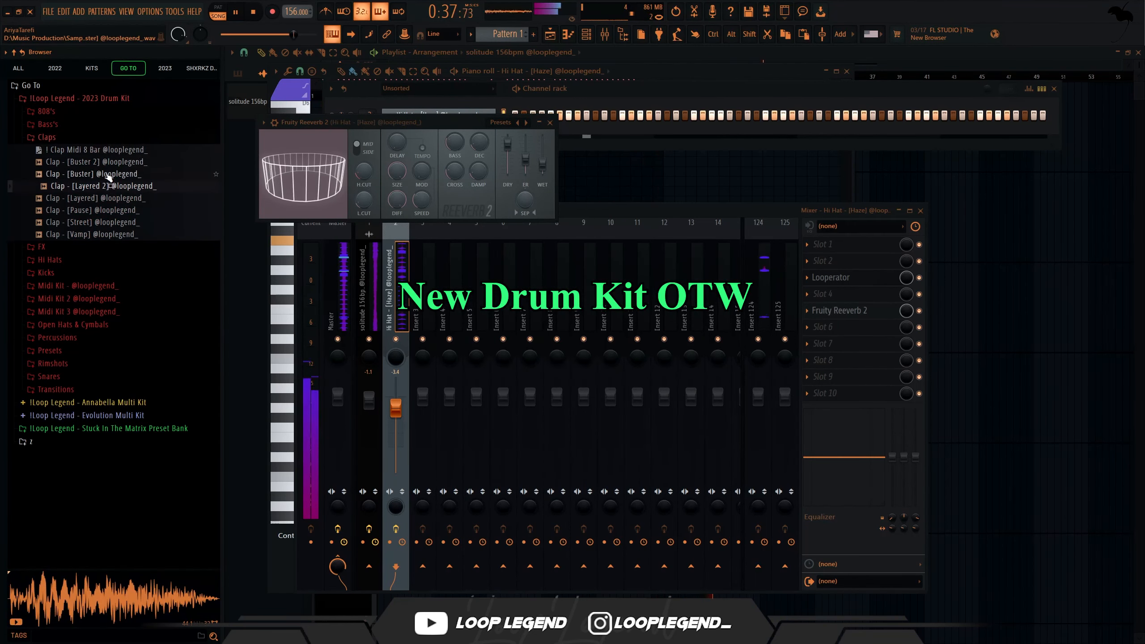
click(106, 197)
click(106, 210)
click(107, 221)
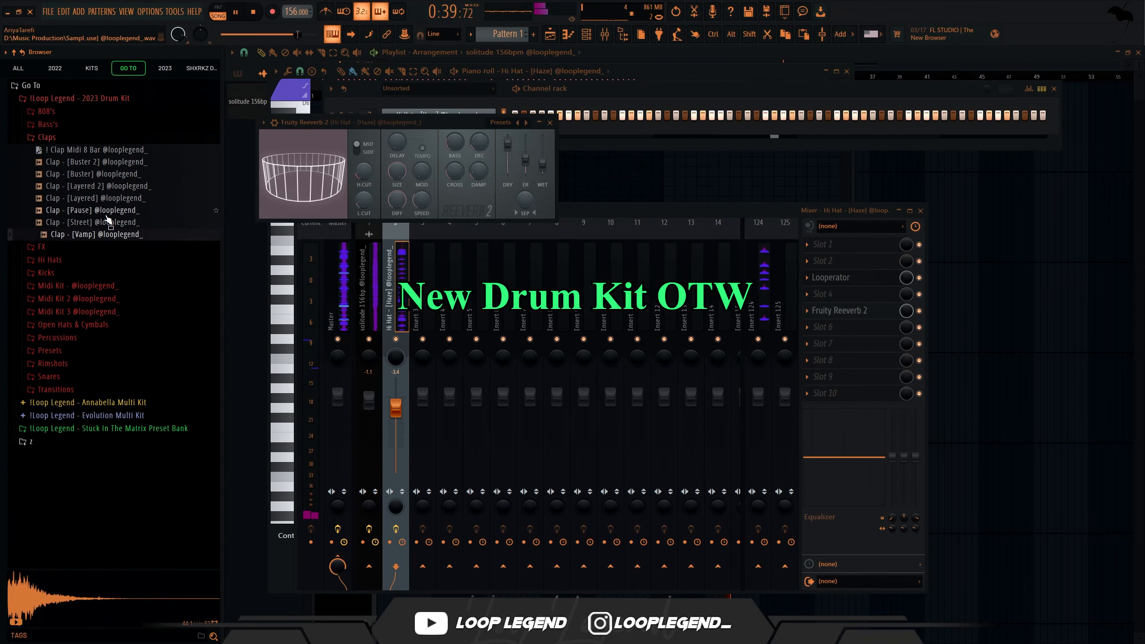
Step: Load Clap - [Pause] into a new channel and send the Clap Midi 8 Bar file to it
click(112, 221)
click(111, 211)
right_click(109, 213)
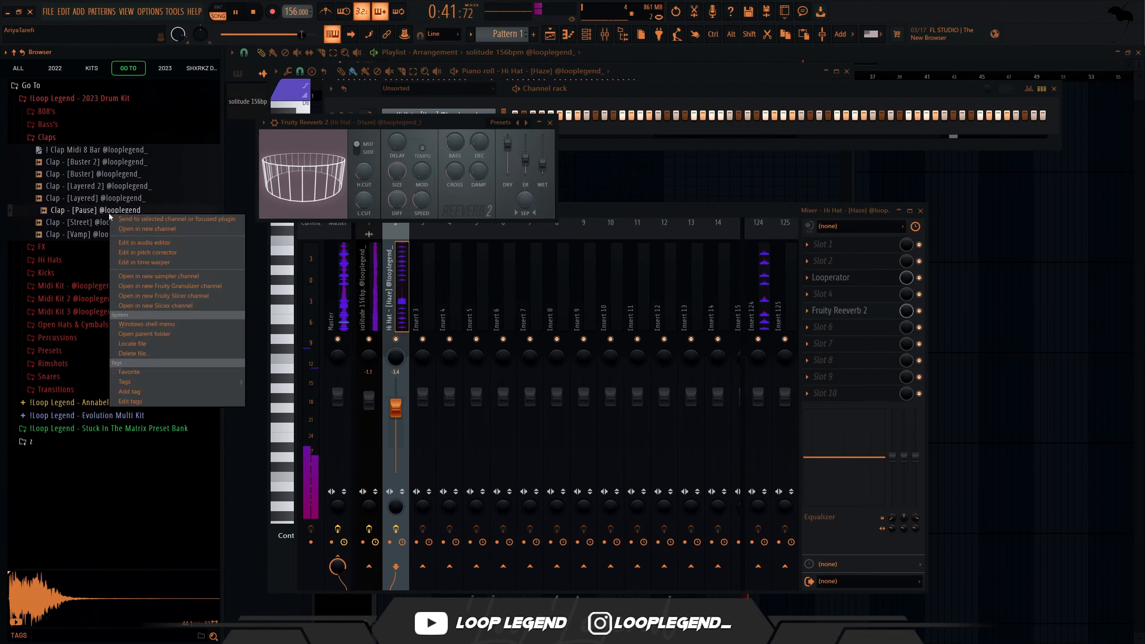
click(124, 229)
right_click(147, 152)
click(158, 158)
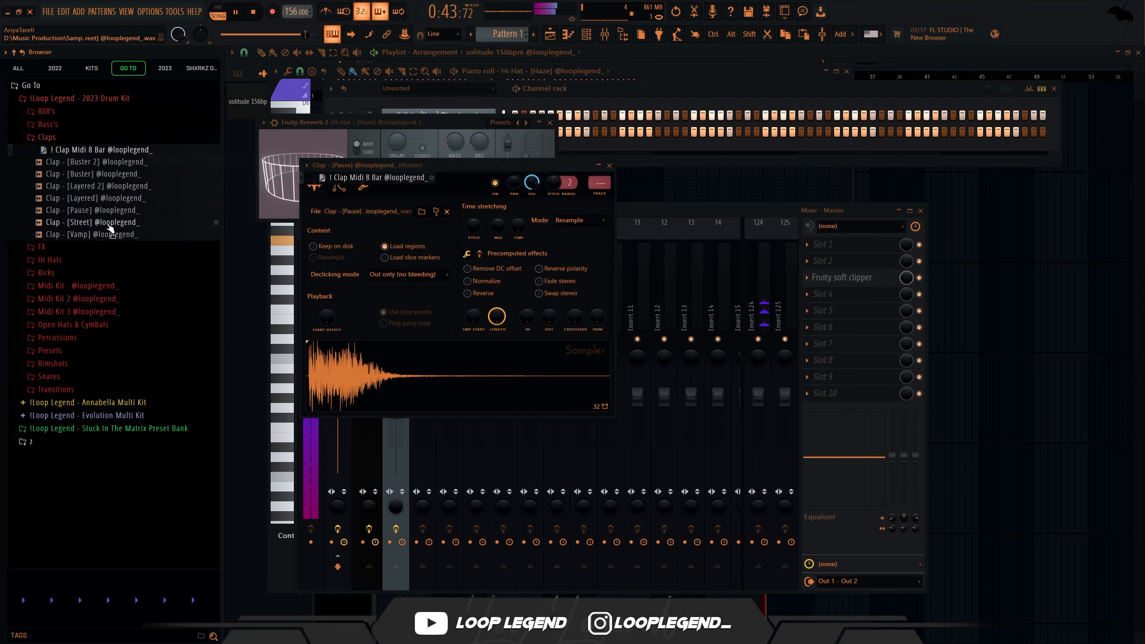
Step: Load Clap - [Street] into a new channel as a second clap and restart playback
click(113, 222)
right_click(111, 222)
click(128, 237)
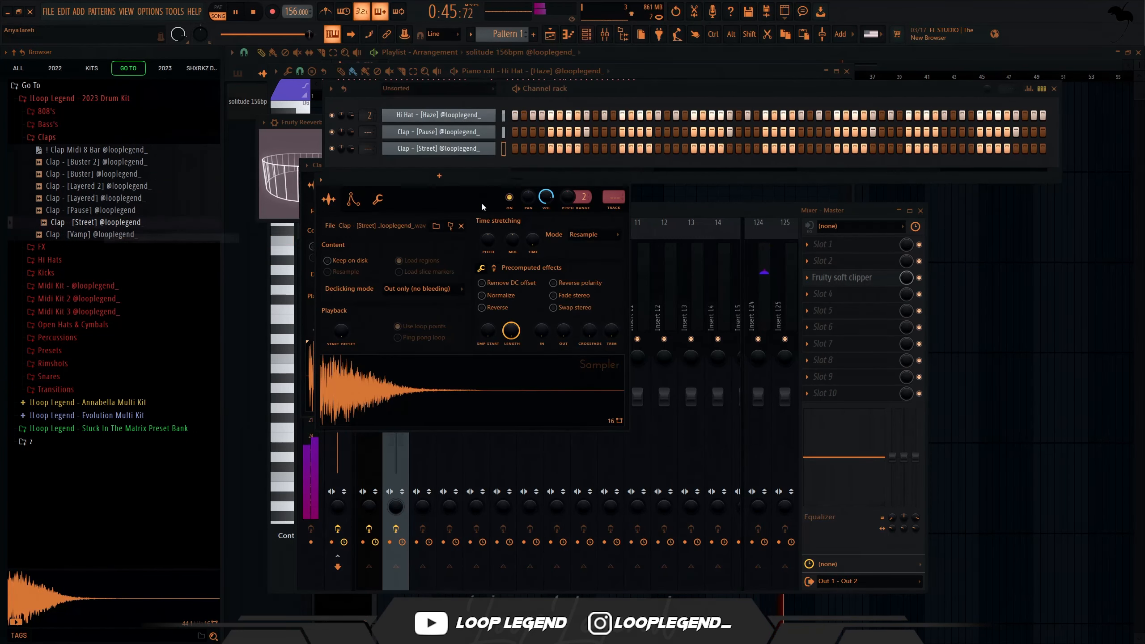
key(space)
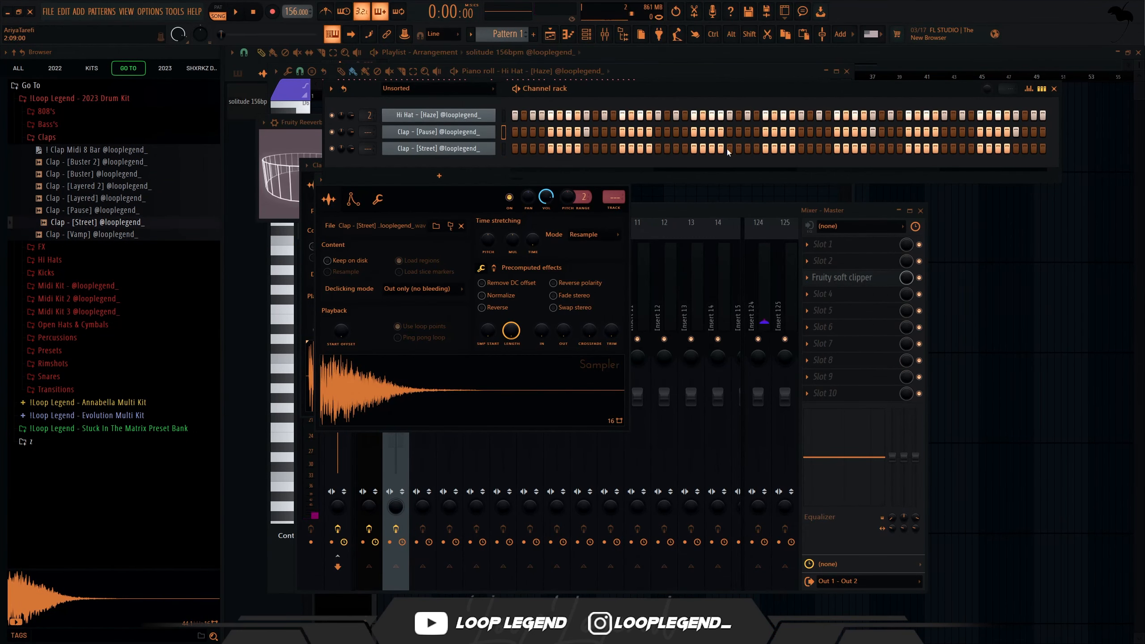
key(space)
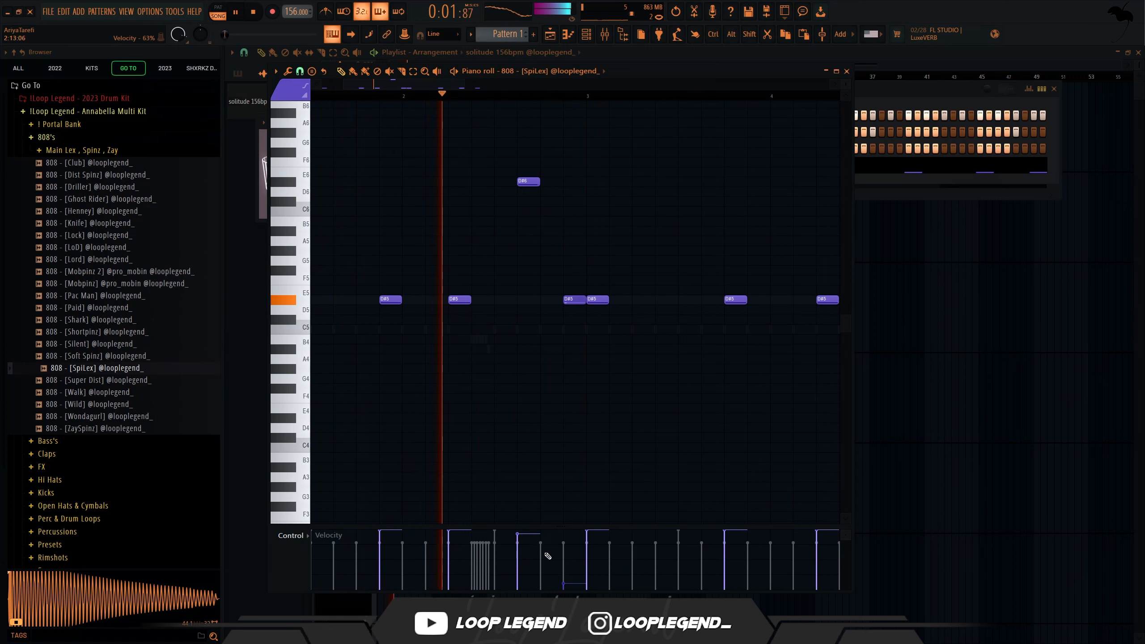
Step: Add consecutive D#5 notes at the start of bar 4 in the 808 - [SpiLex] piano roll
scroll(641, 347, down, 3)
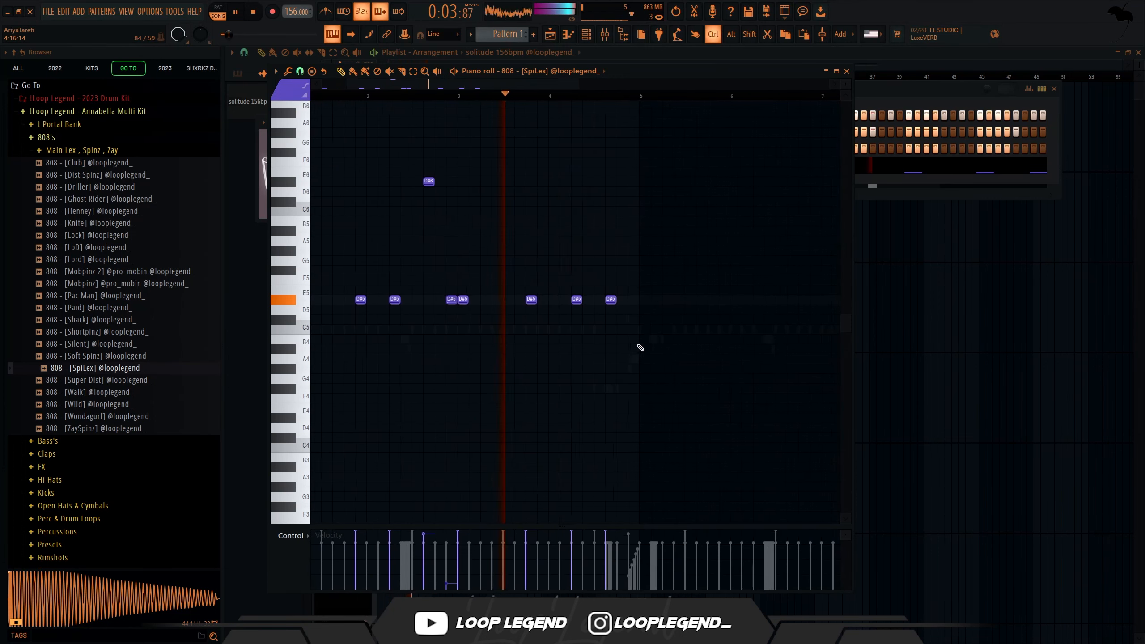
scroll(635, 345, up, 1)
click(532, 302)
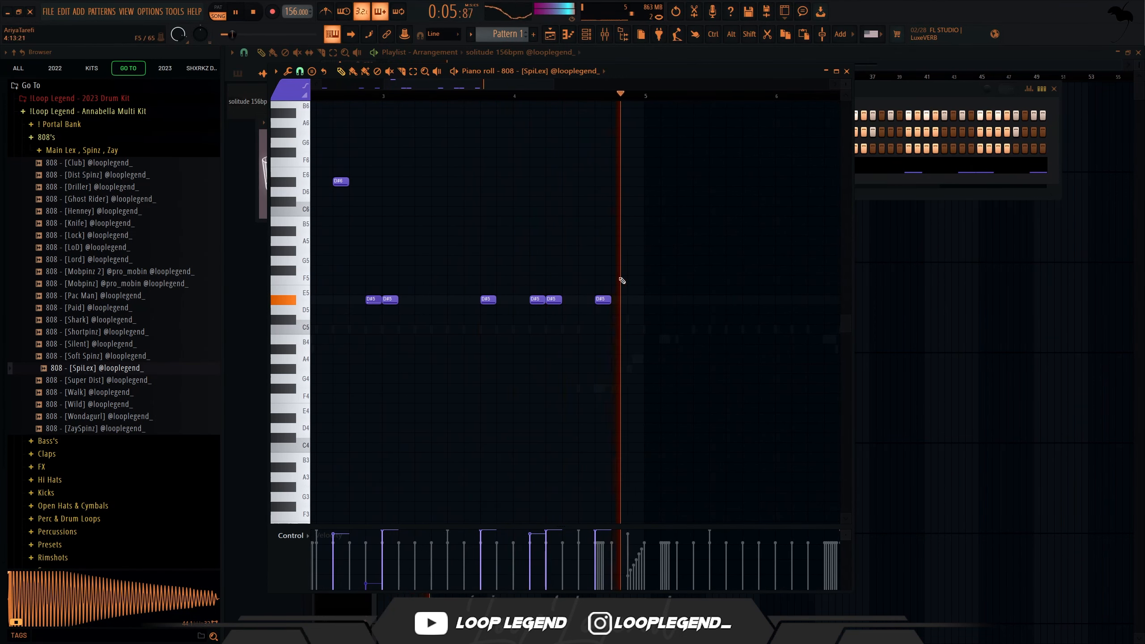
scroll(381, 105, up, 3)
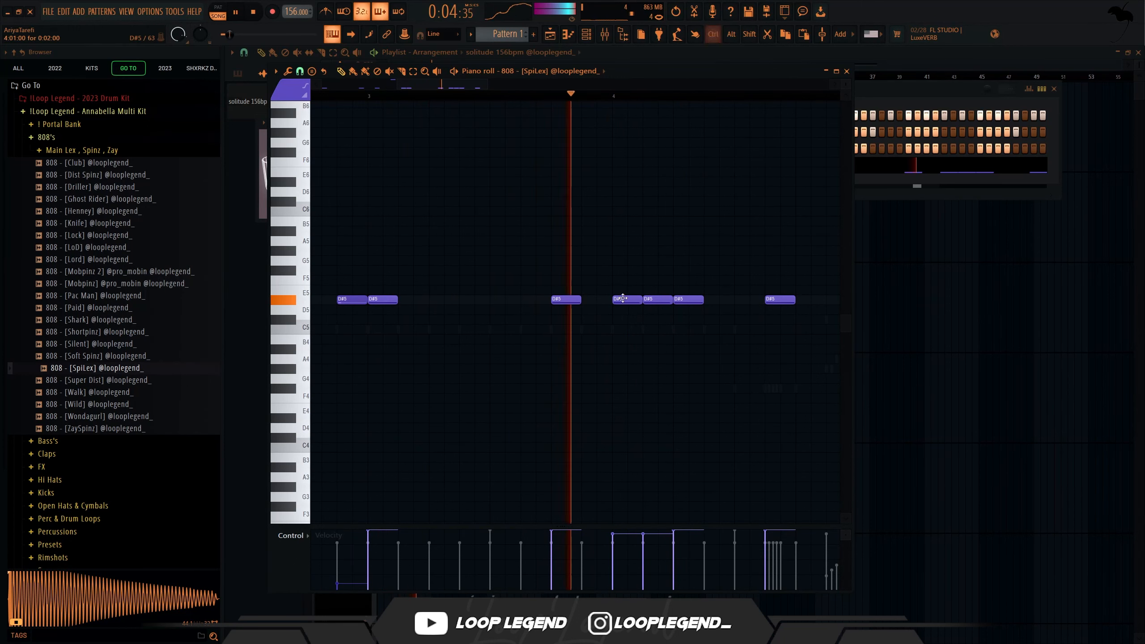
click(617, 300)
drag(604, 315, 445, 309)
click(672, 290)
drag(695, 291, 679, 290)
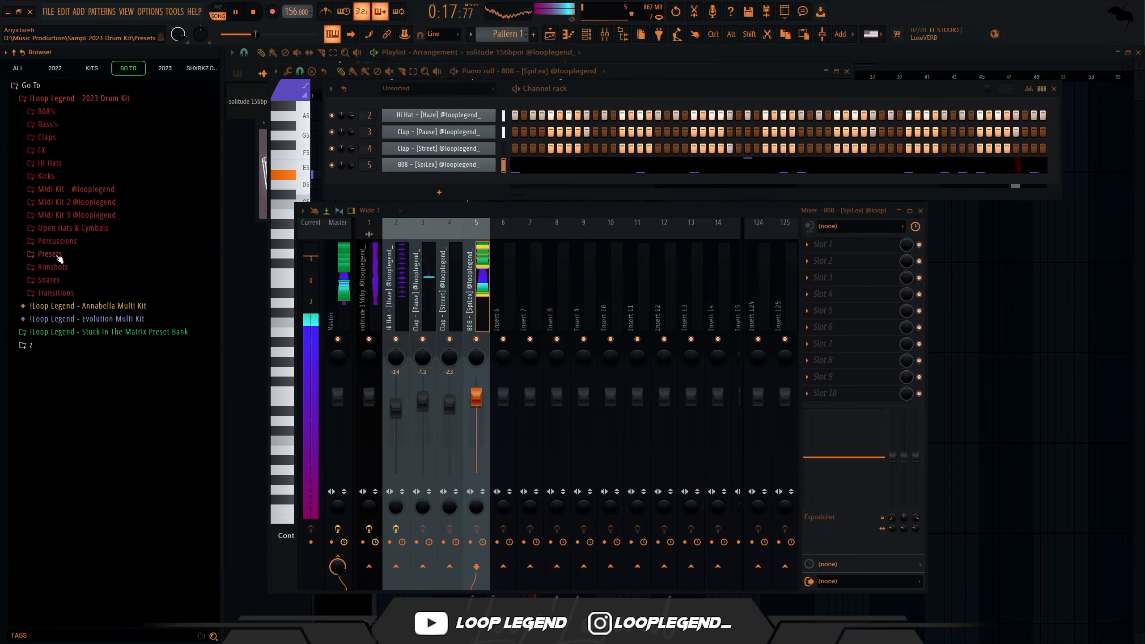
Step: Apply the Master 2023 (2) preset from the 2023 Drum Kit to the Master mixer track
click(50, 254)
drag(99, 278, 341, 272)
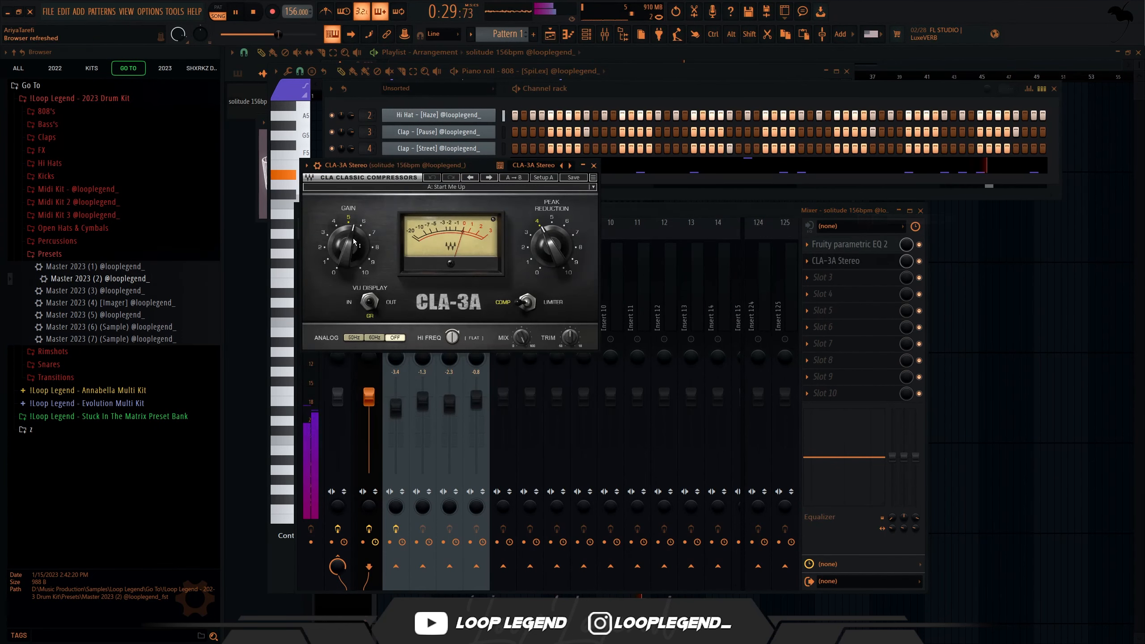
key(Escape)
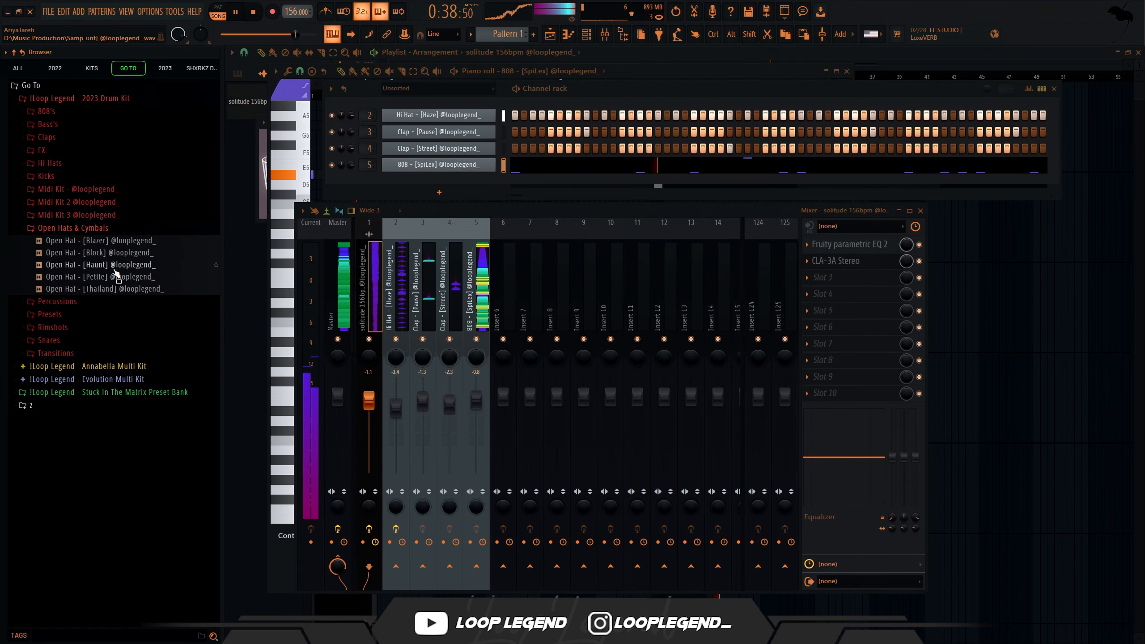
Step: Load the Open Hat - [Petite] sample and a second open hat from the same folder into new channels
click(118, 276)
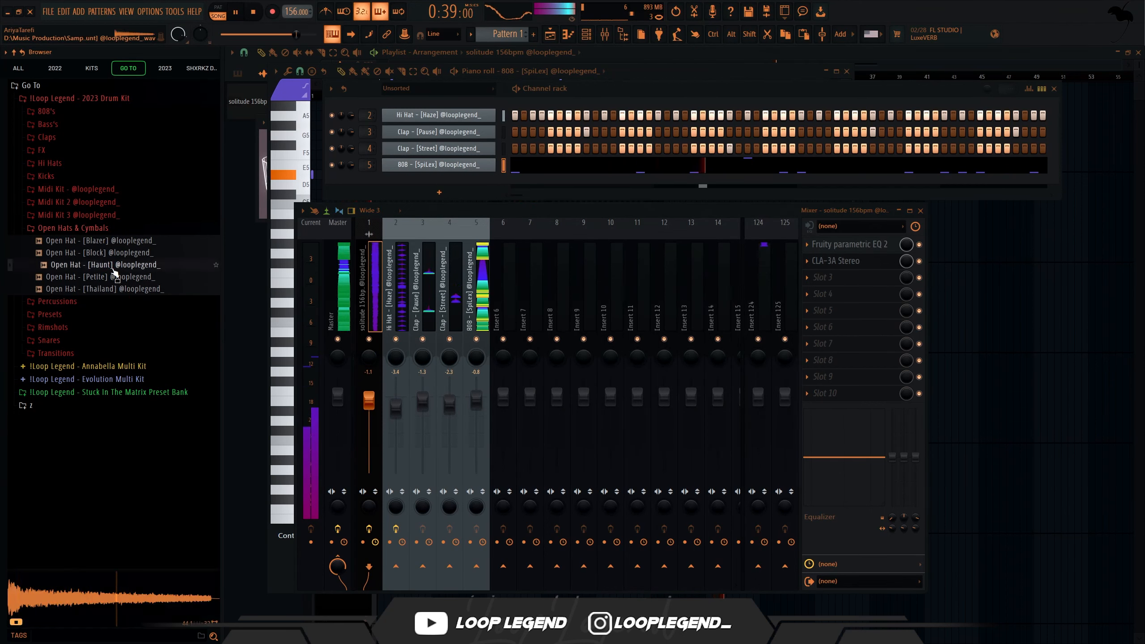
right_click(118, 275)
click(133, 290)
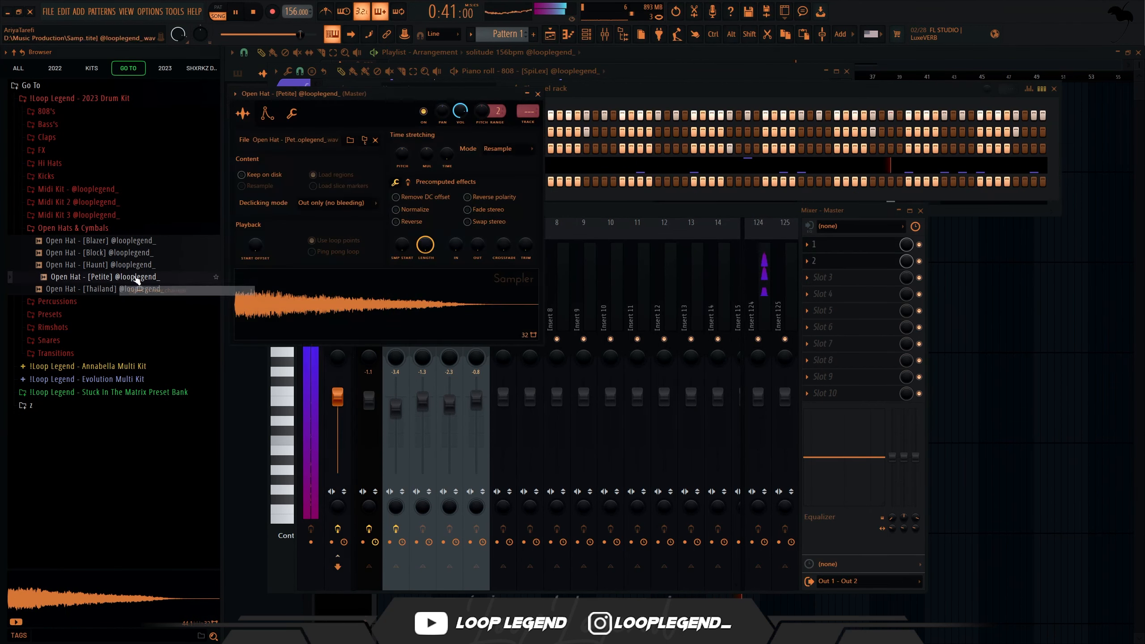
click(121, 258)
right_click(121, 257)
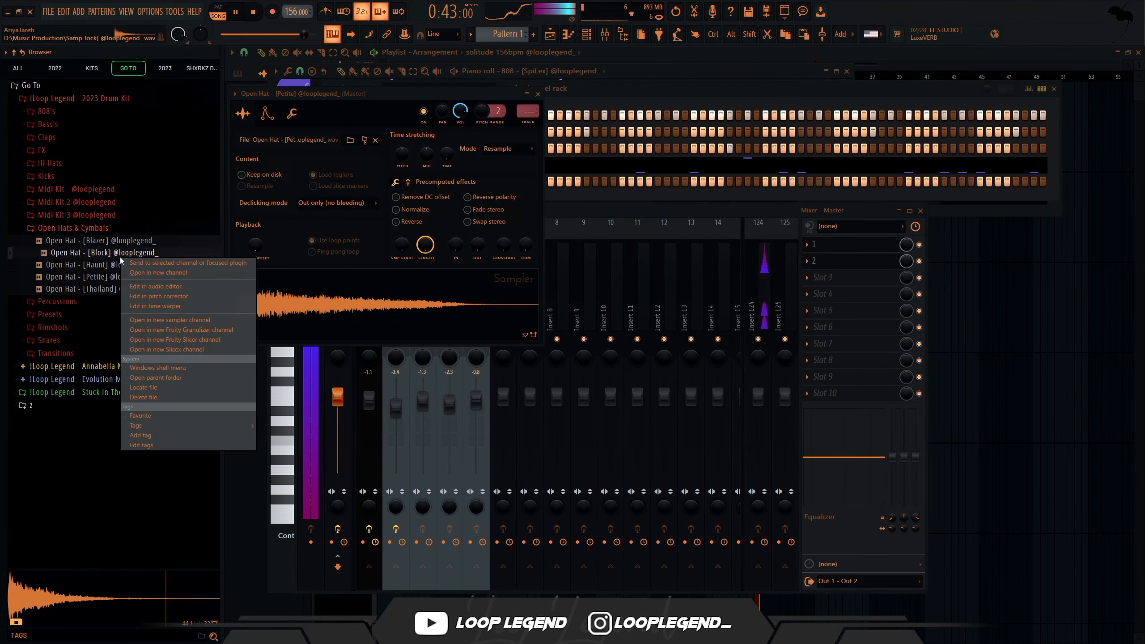
click(168, 266)
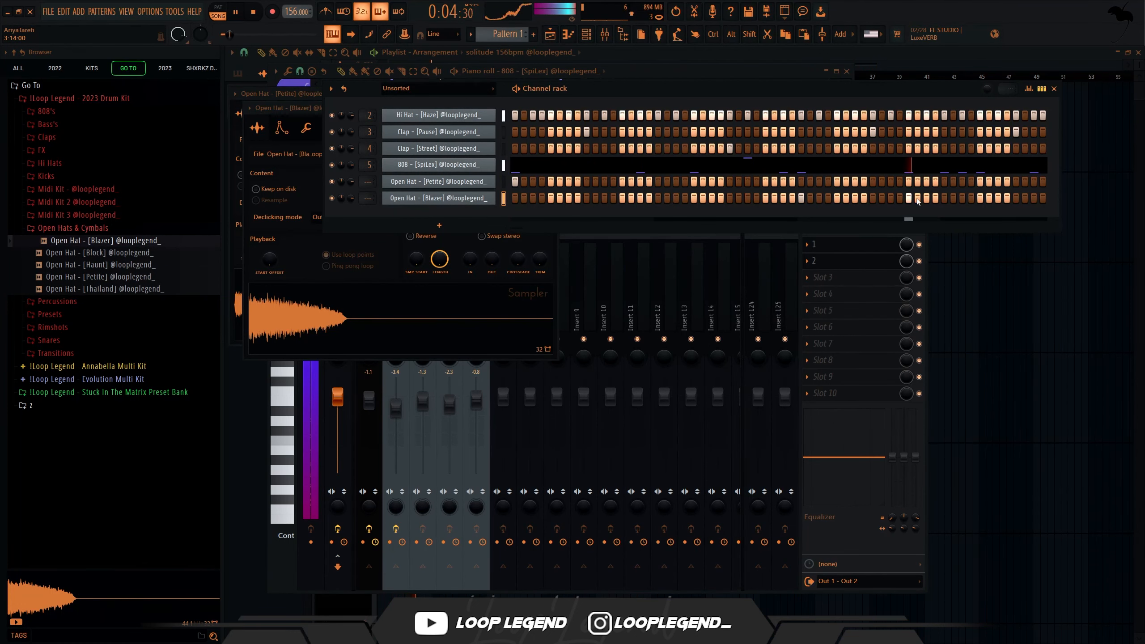
Step: Place descending hits on A#4, G#4 and F4 at the start of bar 4 in the Open Hat - [Blazer] piano roll
key(F7)
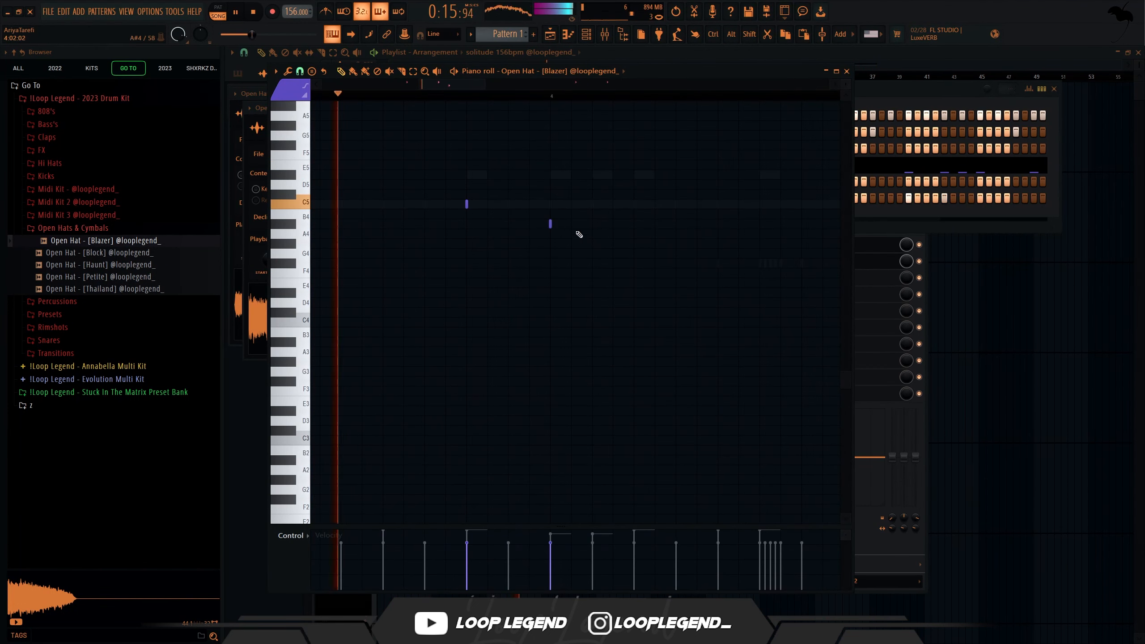
click(592, 244)
click(640, 271)
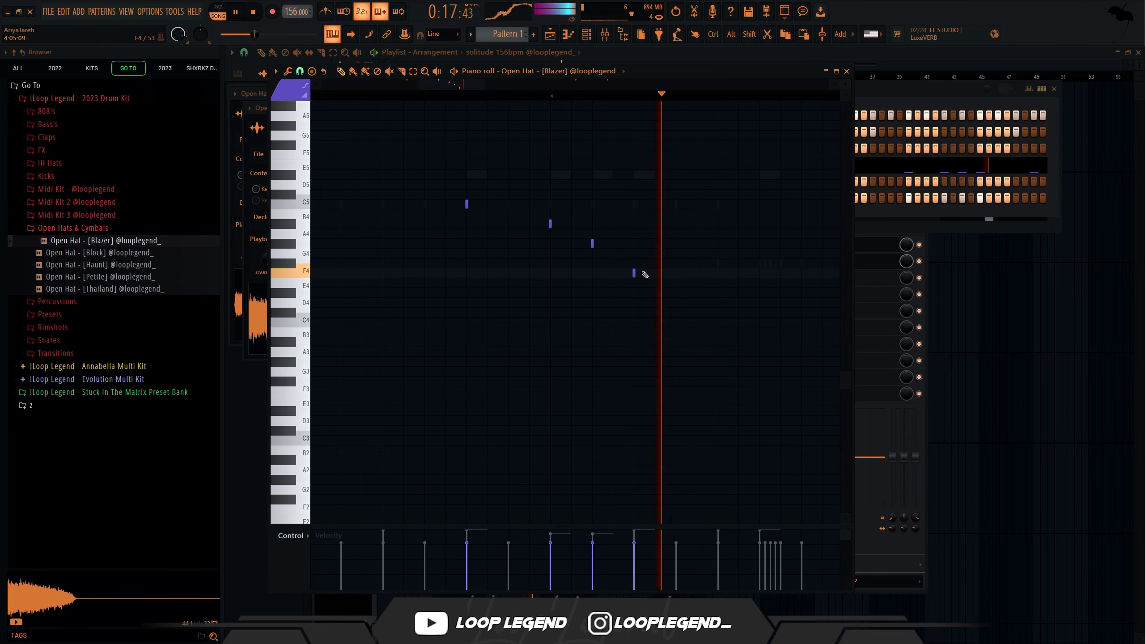
Step: Switch the note property lane of the Open Hat - [Blazer] piano roll to Pan and restart playback
scroll(640, 271, down, 2)
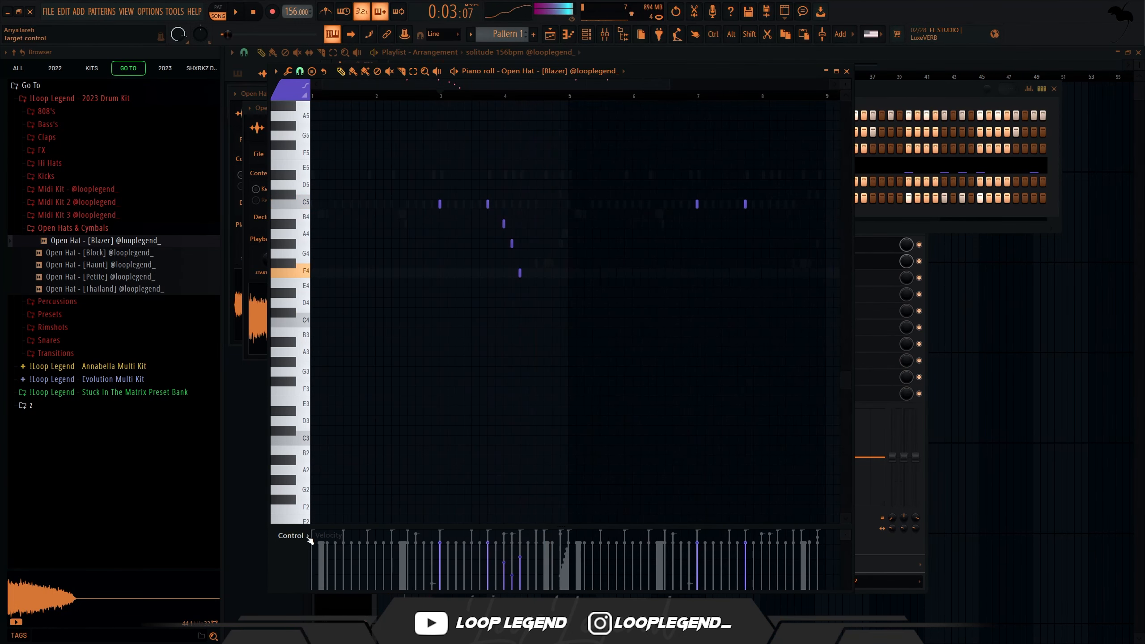
scroll(311, 536, down, 3)
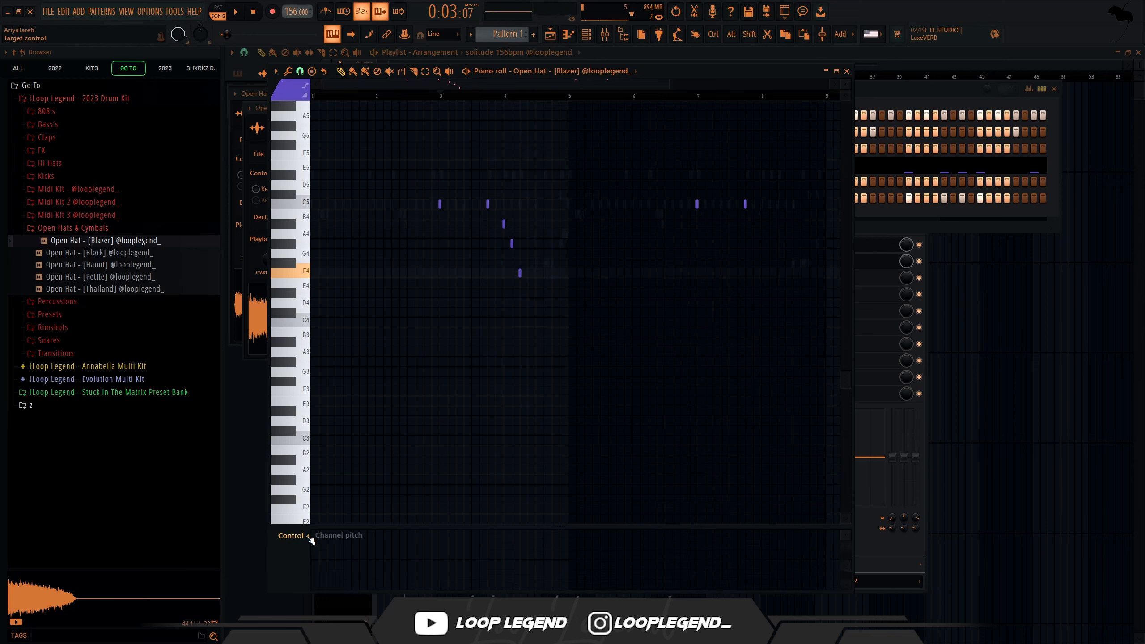
click(309, 535)
click(324, 553)
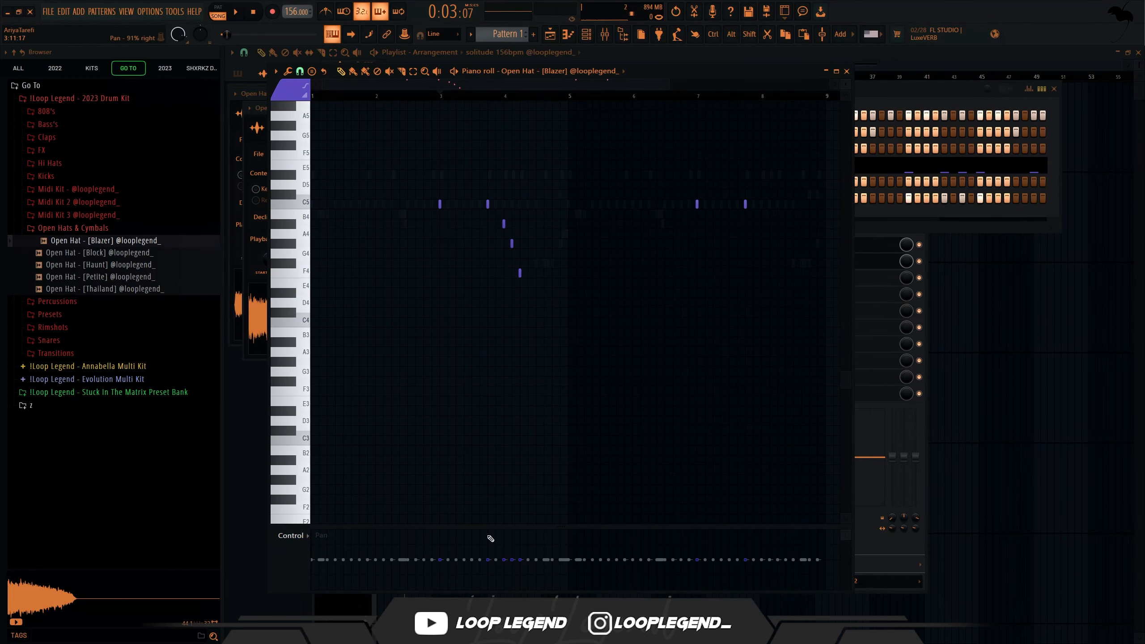
key(space)
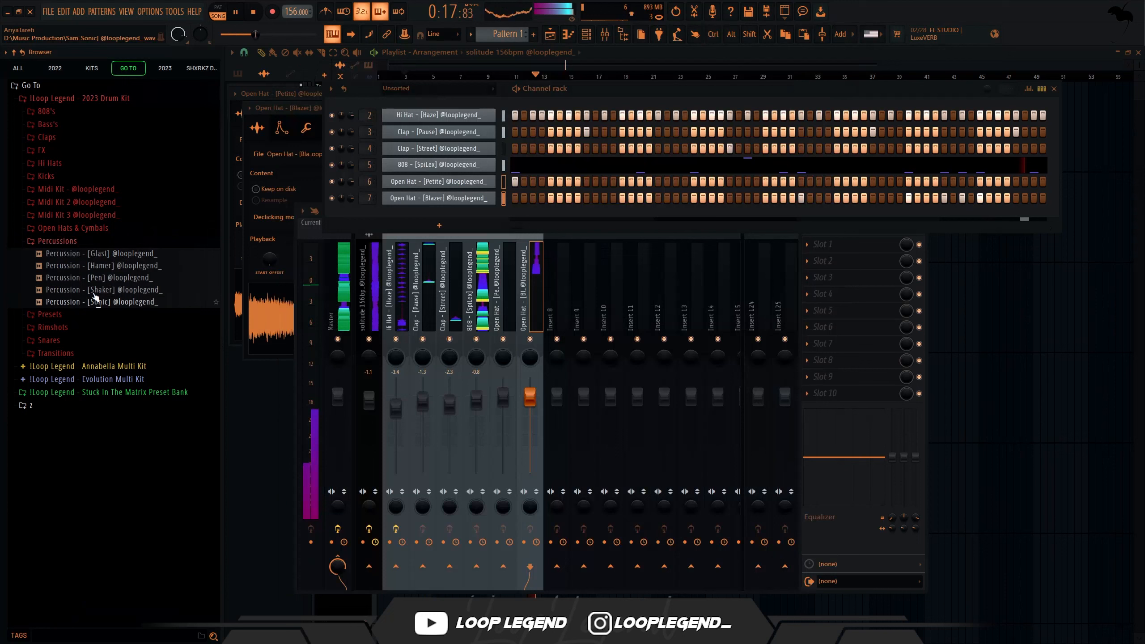
Step: Preview the 2023 Drum Kit percussions and load Percussion - [Sonic] into a new channel
click(96, 300)
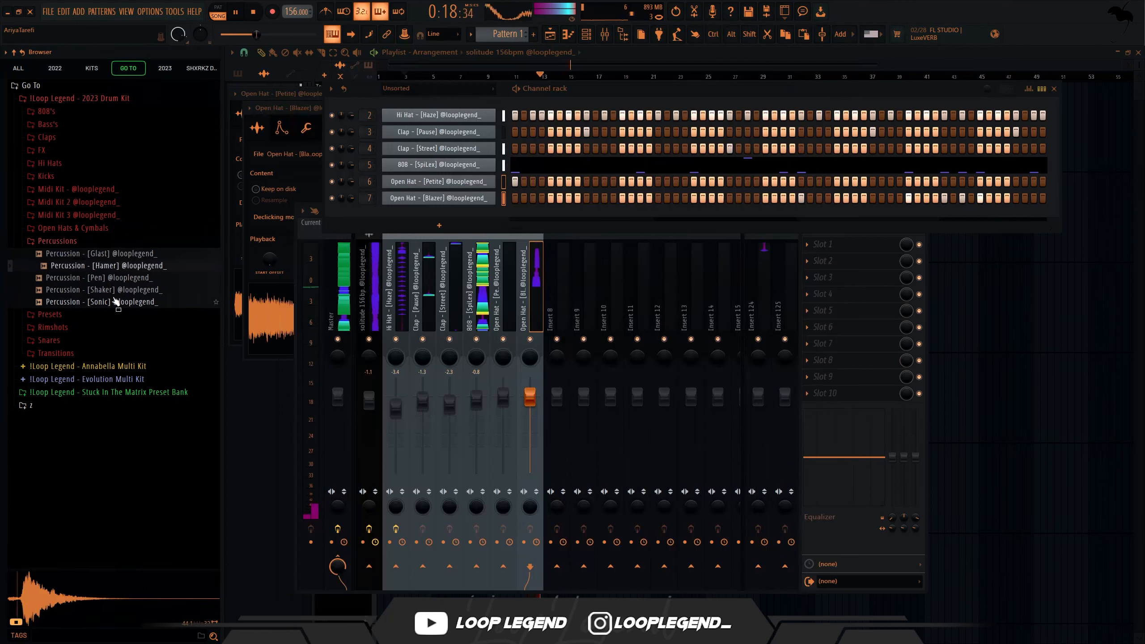
right_click(120, 303)
click(131, 305)
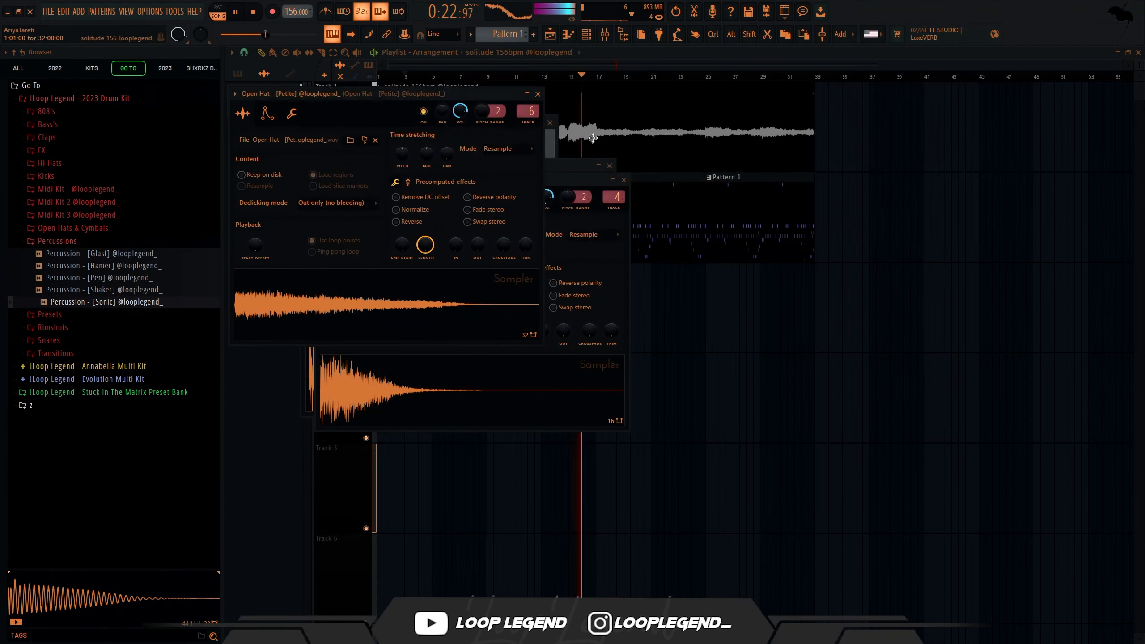
Step: Close the open sampler windows and add a Percussion - [Sonic] hit on step 3 of bar 2
key(Escape)
key(Escape)
key(Escape)
key(Escape)
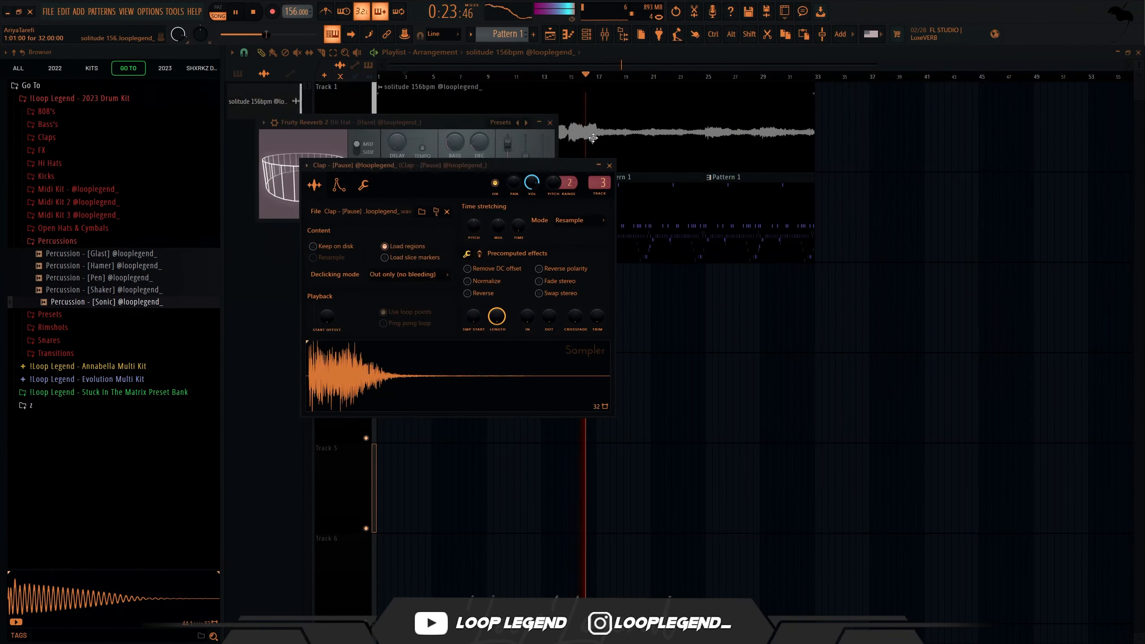
key(F6)
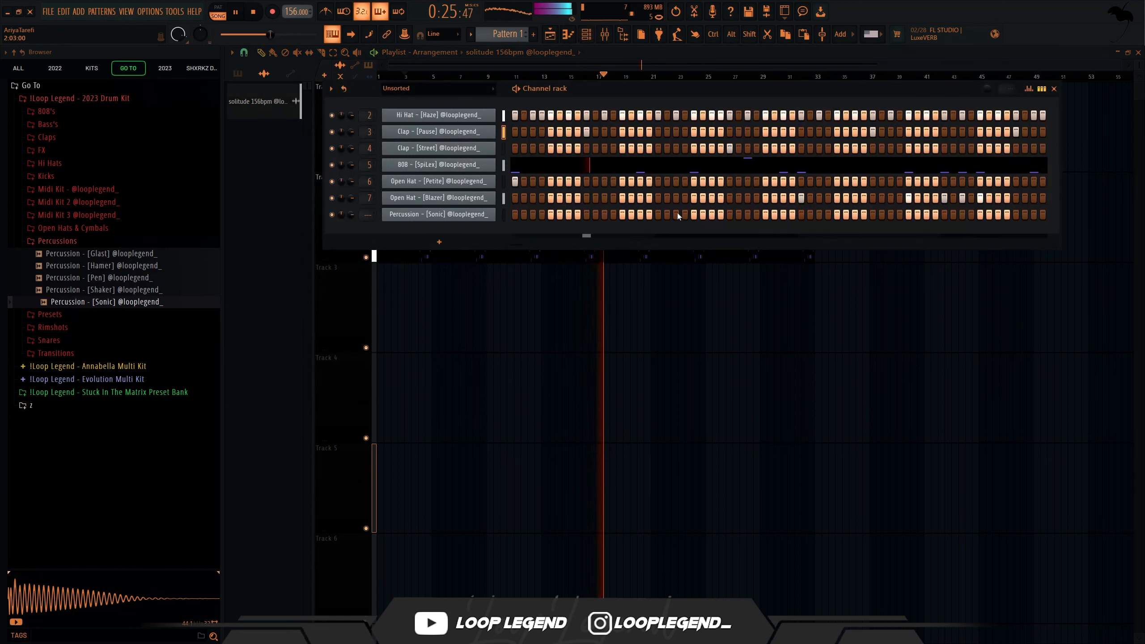
click(677, 214)
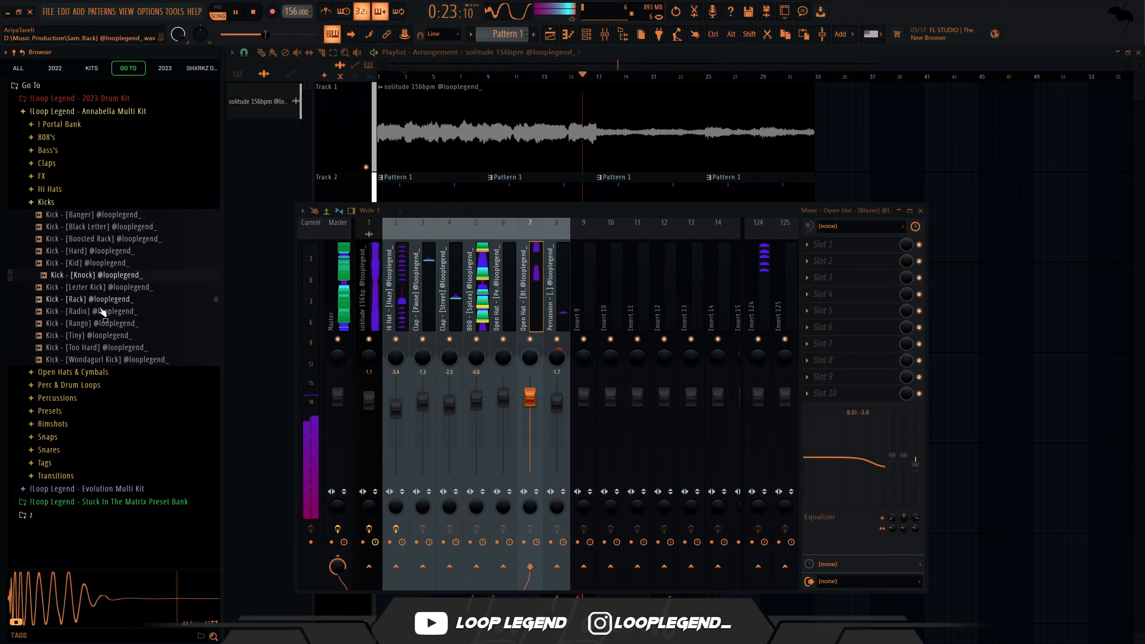
Step: Preview the Annabella Multi Kit kicks, load Kick - [Rack] into a new channel and boost its gain to 6%
click(101, 312)
click(98, 299)
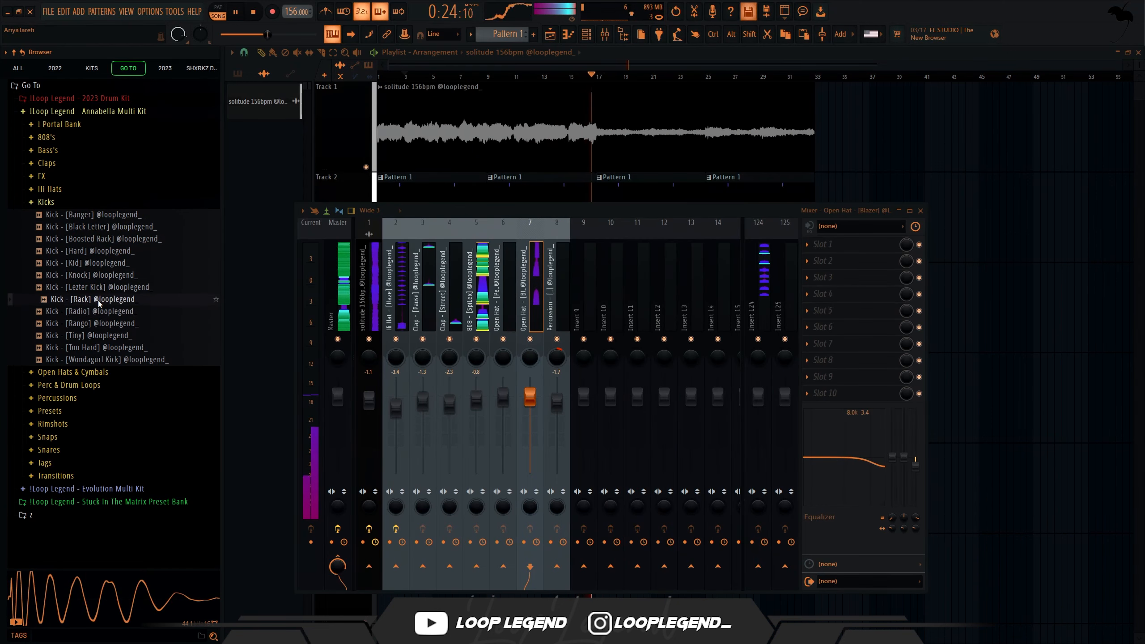
right_click(98, 298)
click(117, 316)
click(453, 225)
drag(446, 245, 445, 232)
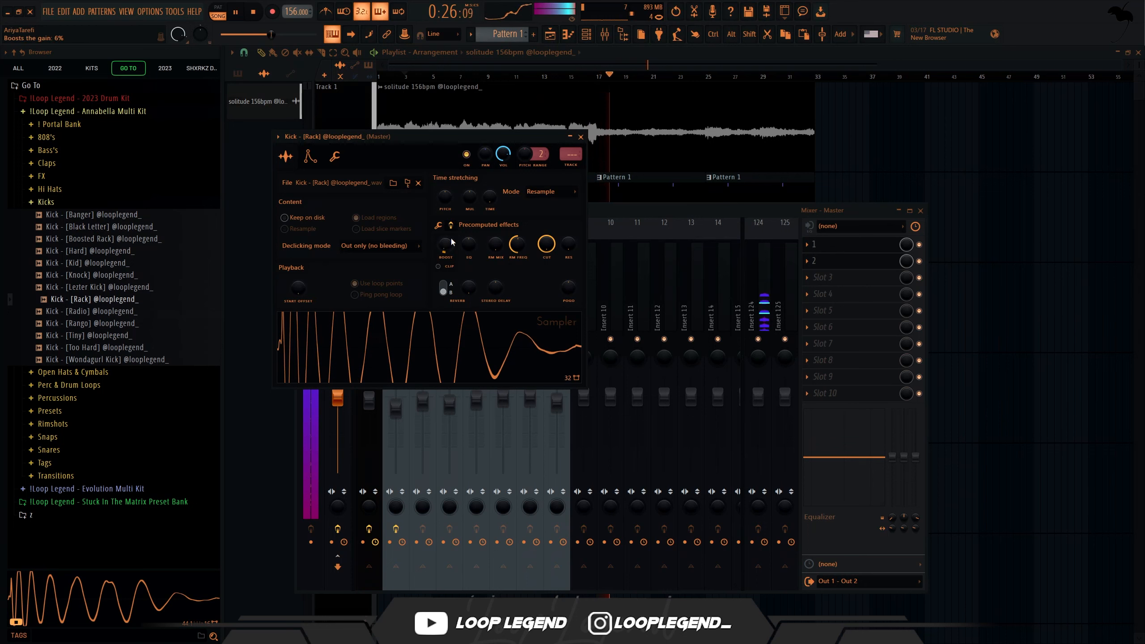
Step: Paste the 808 notes into the Kick - [Rack] channel and move them all to C5
key(F6)
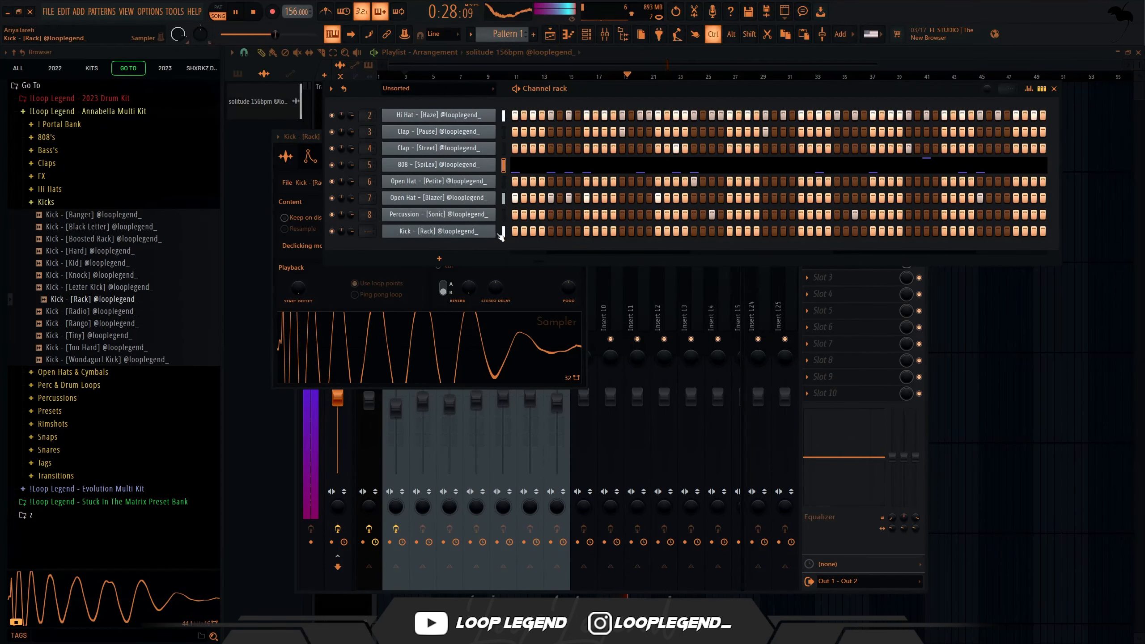
click(502, 232)
key(ctrl+v)
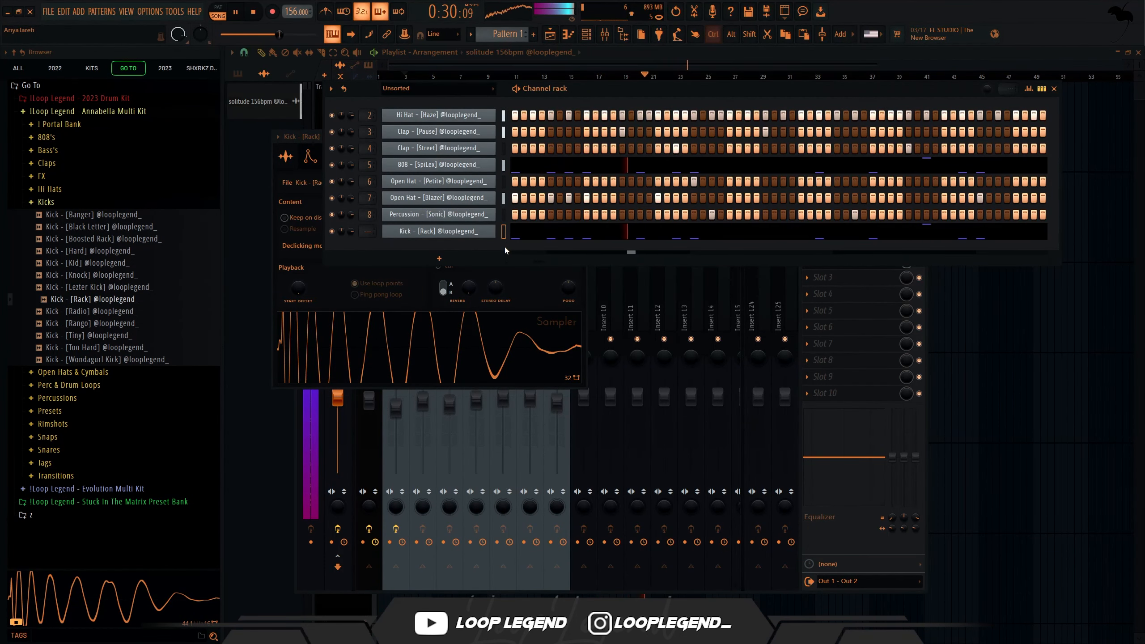
key(F7)
scroll(551, 248, up, 5)
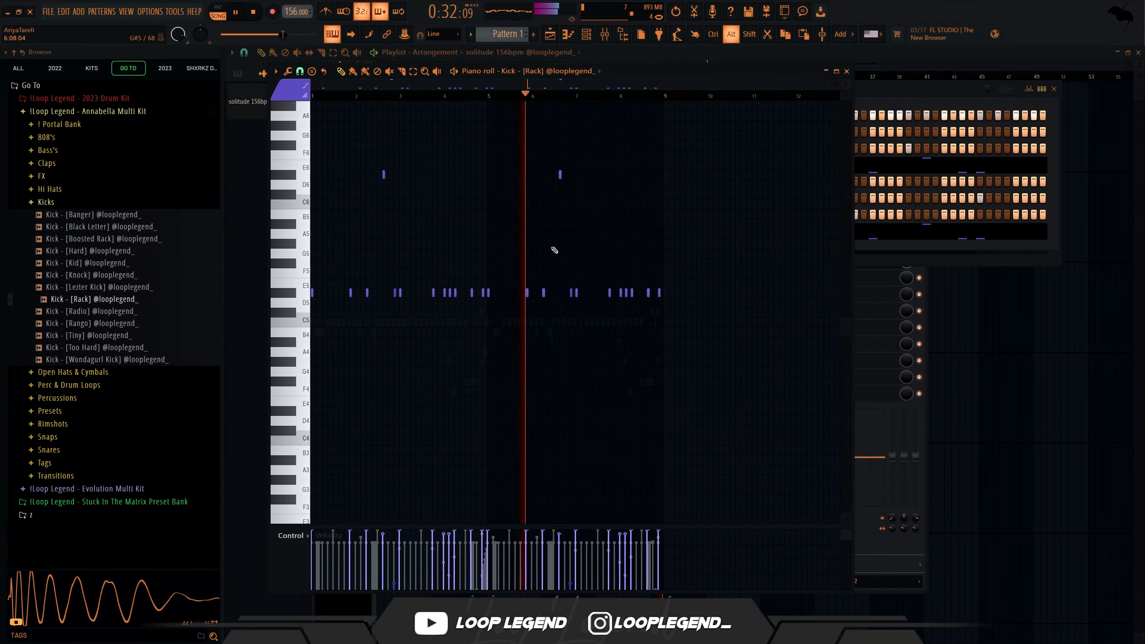
key(F7)
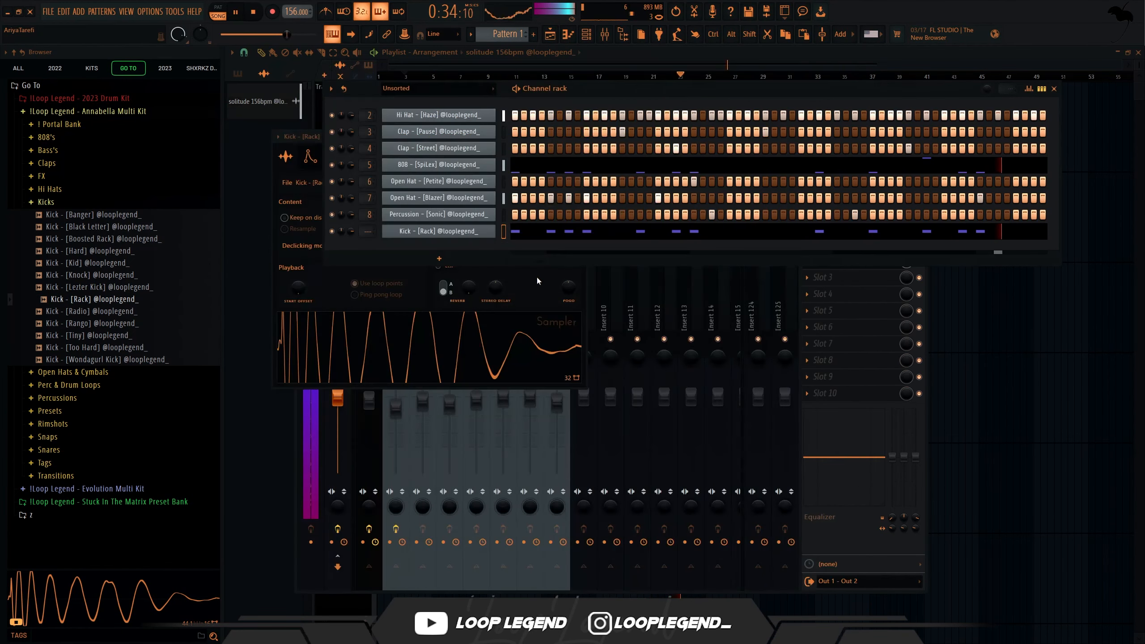
Step: Route the kick to mixer track 9 at -2.9 dB and add Fruity parametric EQ 2 with the High Cut preset, adjusting band 7
click(356, 262)
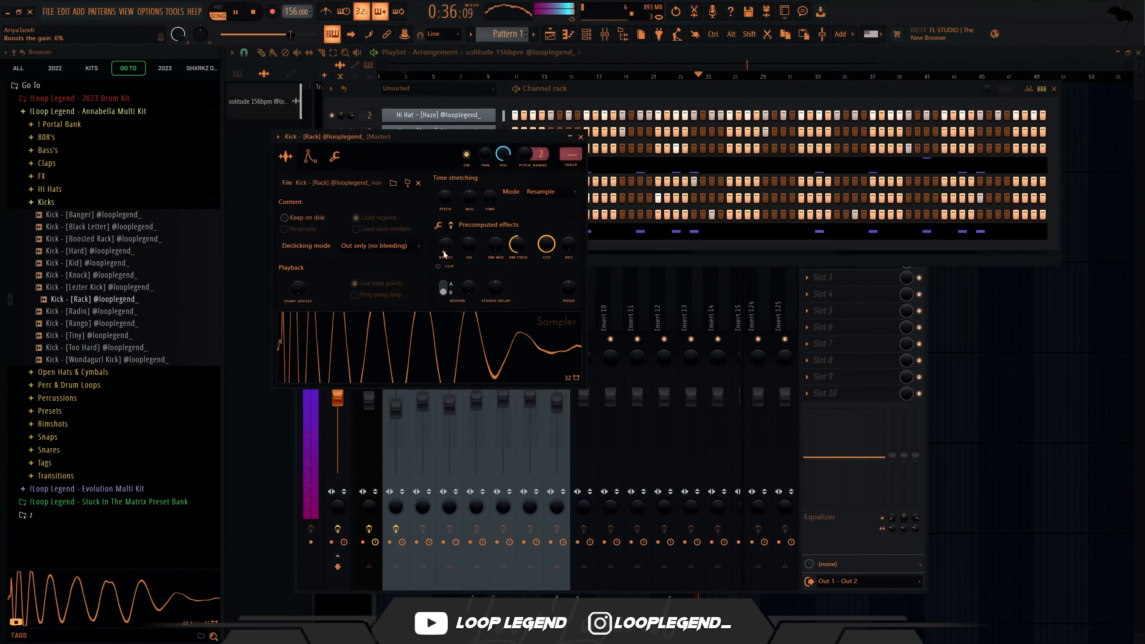
click(574, 166)
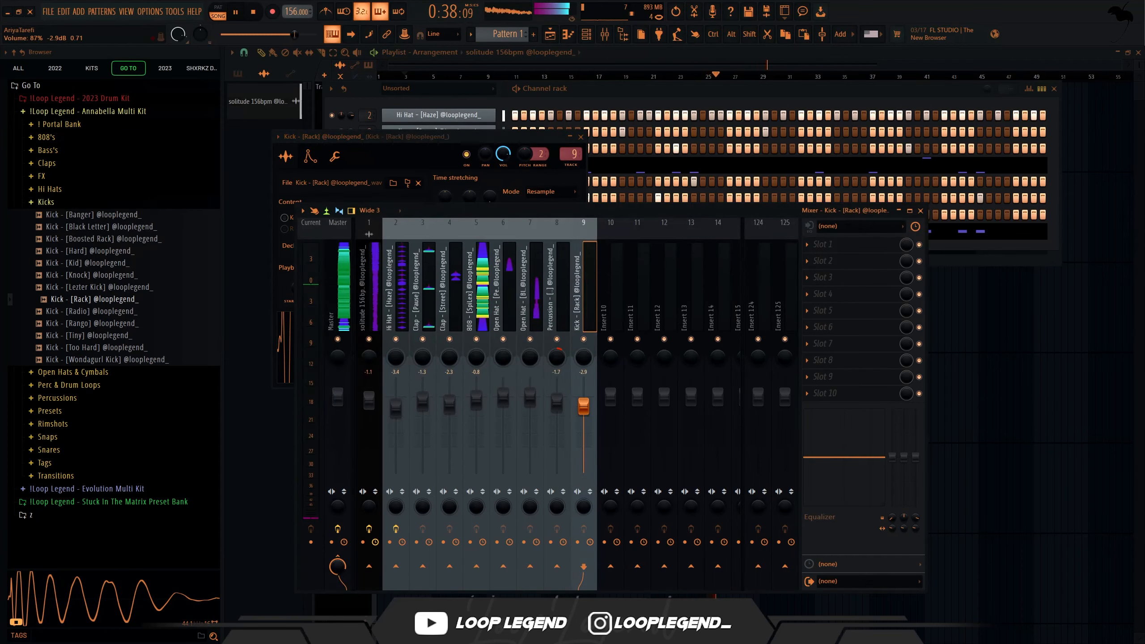
click(825, 314)
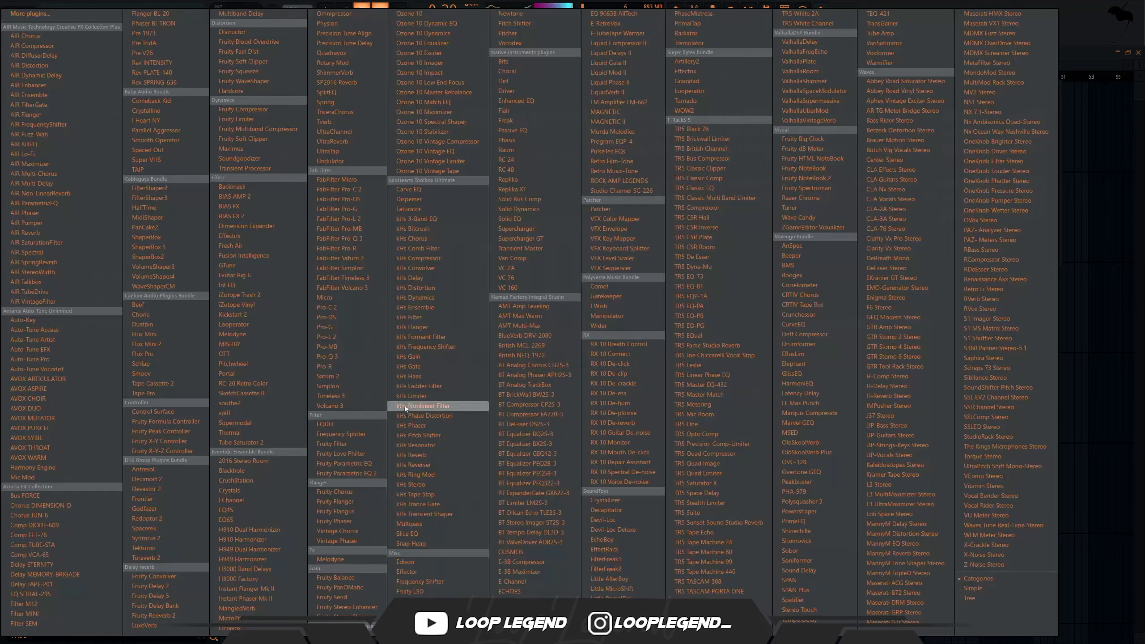
click(340, 474)
click(582, 93)
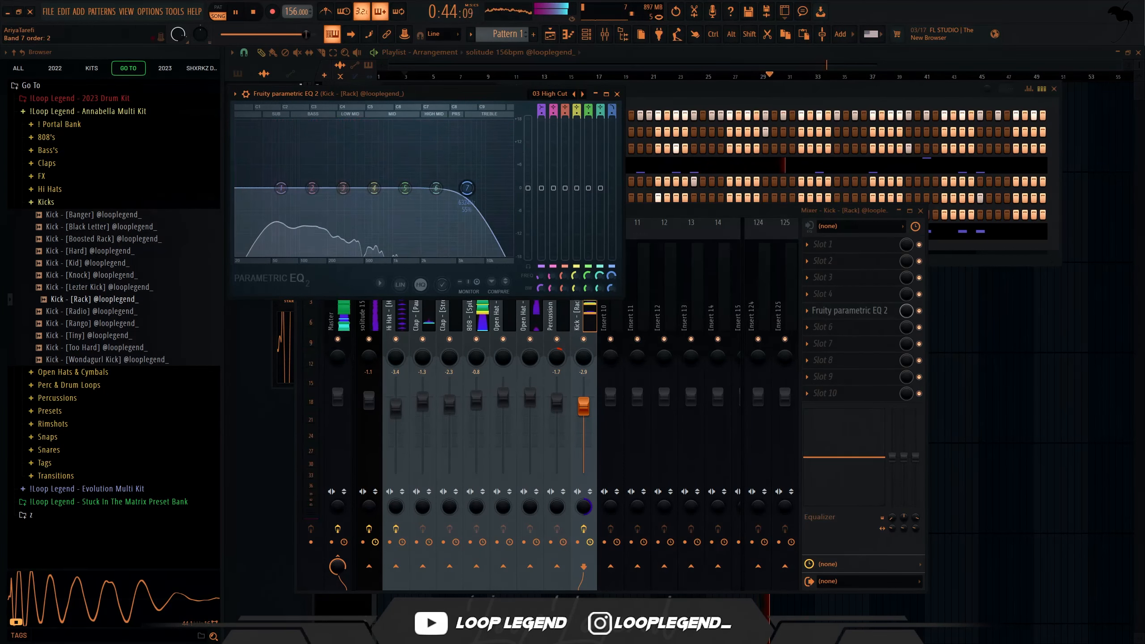
drag(611, 113, 612, 105)
drag(467, 189, 436, 189)
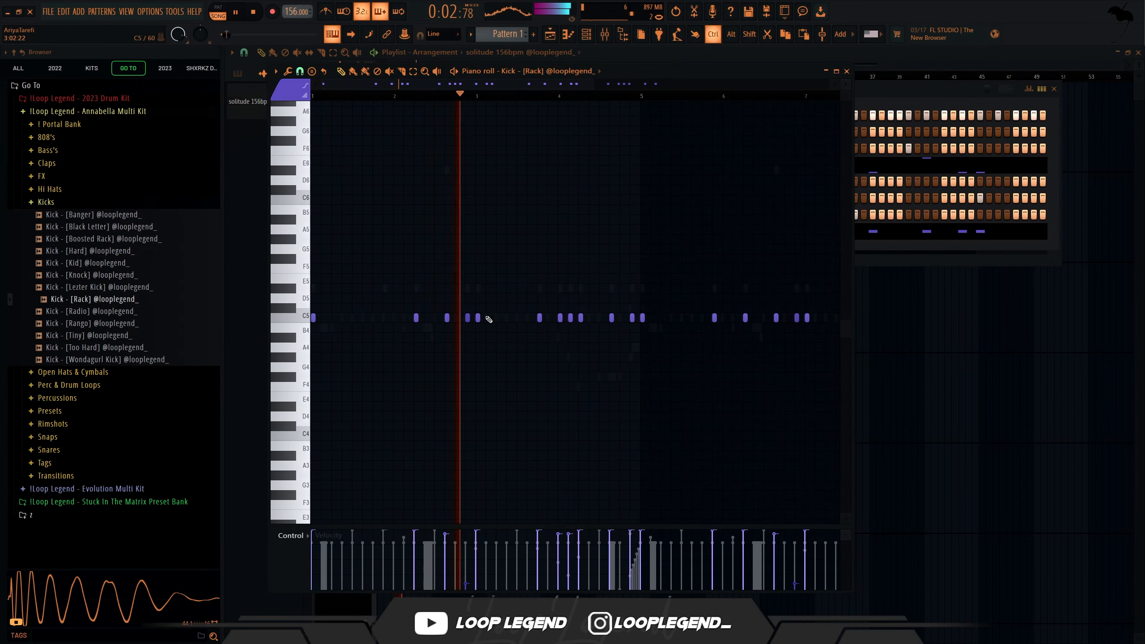
Step: Thin out the Kick - [Rack] notes in the first four bars and repeat the pattern from bar 5
right_click(447, 318)
scroll(470, 316, up, 3)
drag(469, 316, 456, 328)
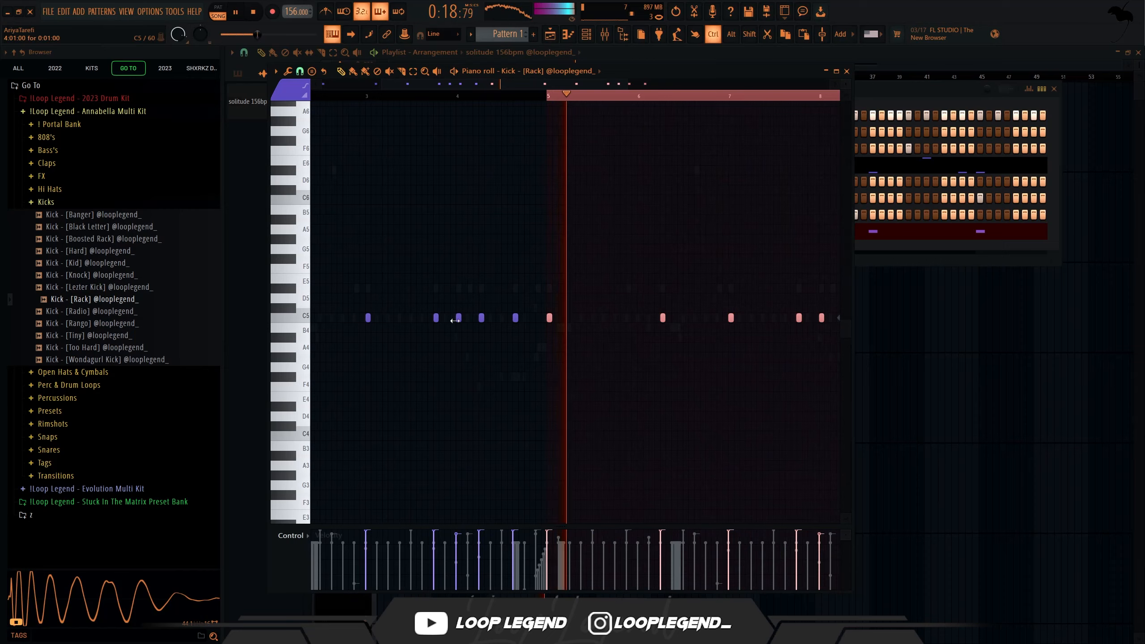
scroll(730, 390, up, 2)
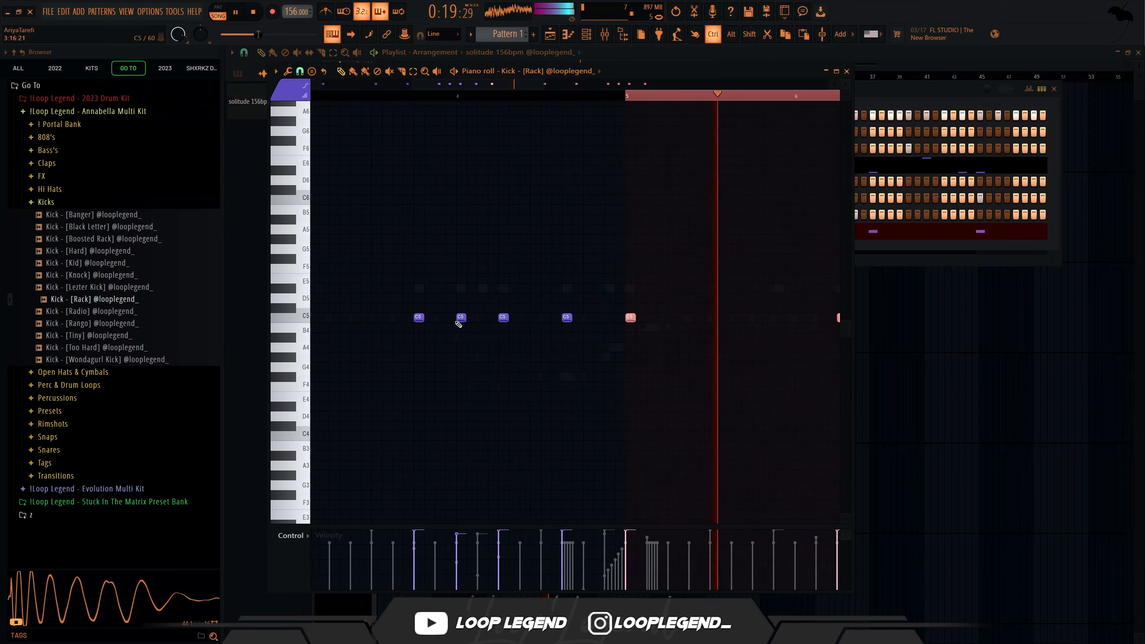
scroll(731, 390, down, 3)
ctrl+click(730, 390)
scroll(731, 390, up, 2)
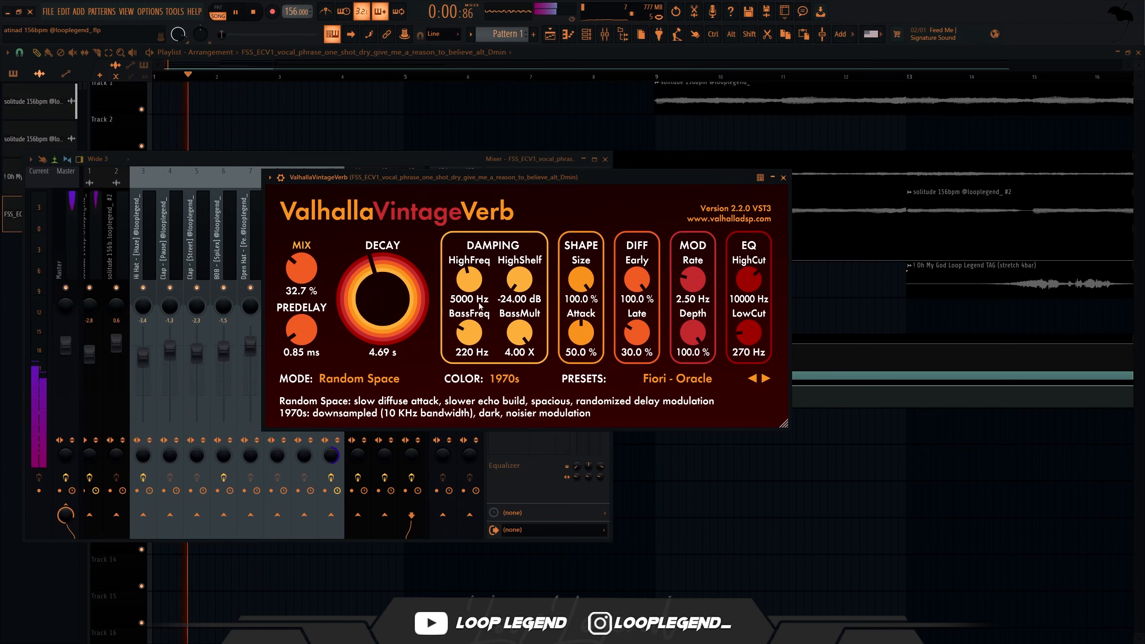
Step: Review the vocal phrase track's Fruity parametric EQ 2 in slot 5, and enable and inspect its DeEsser Stereo
key(Escape)
click(533, 259)
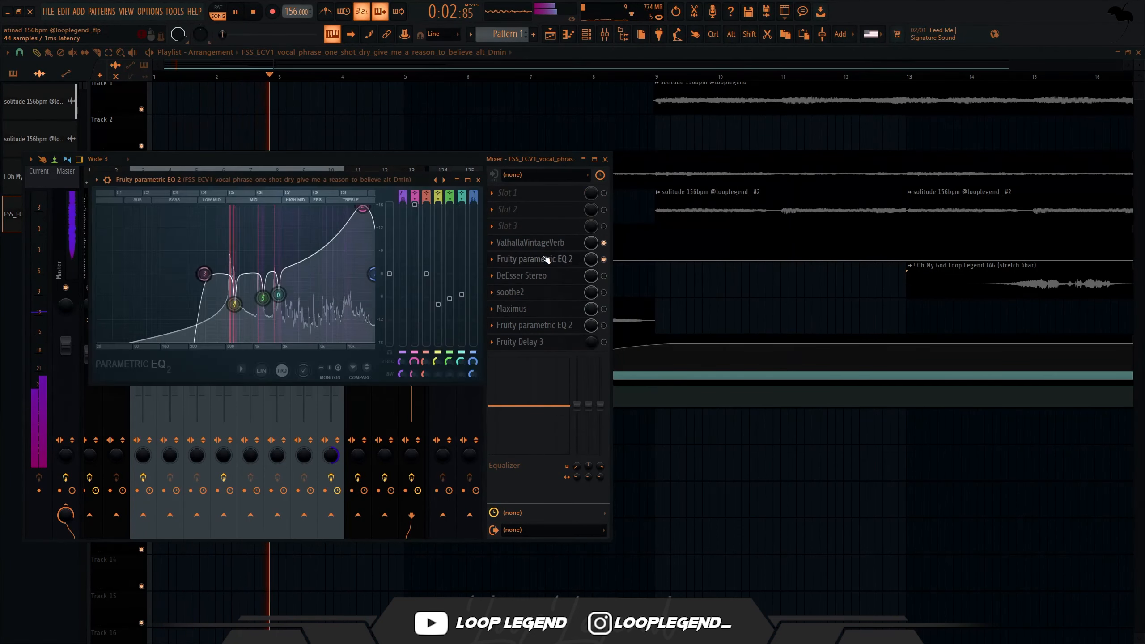
drag(387, 181, 616, 209)
key(Escape)
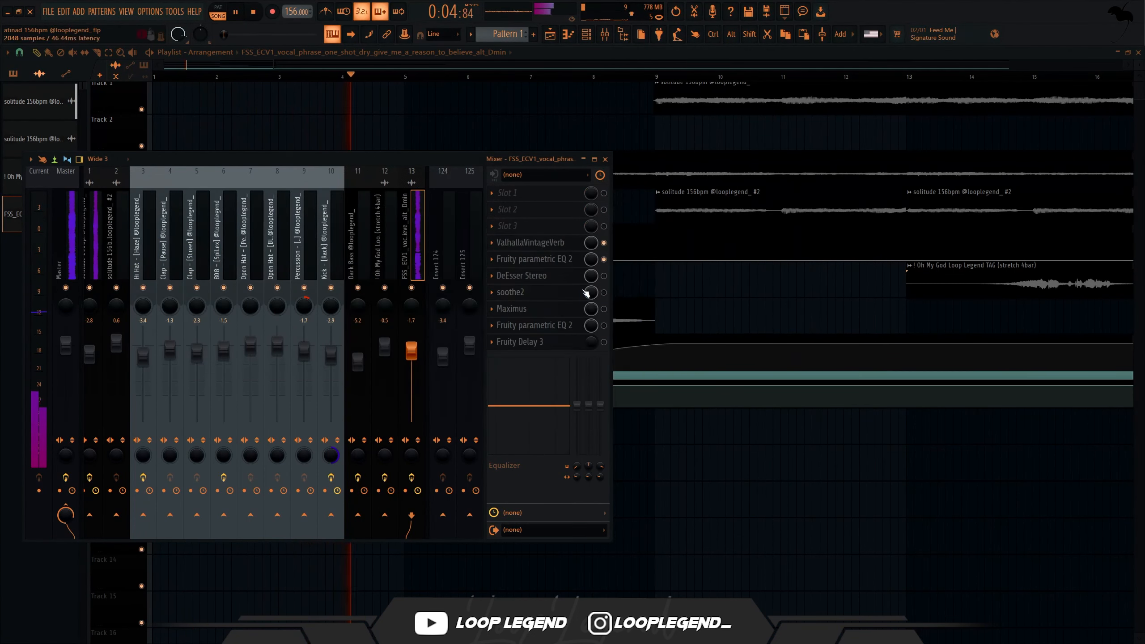
click(565, 277)
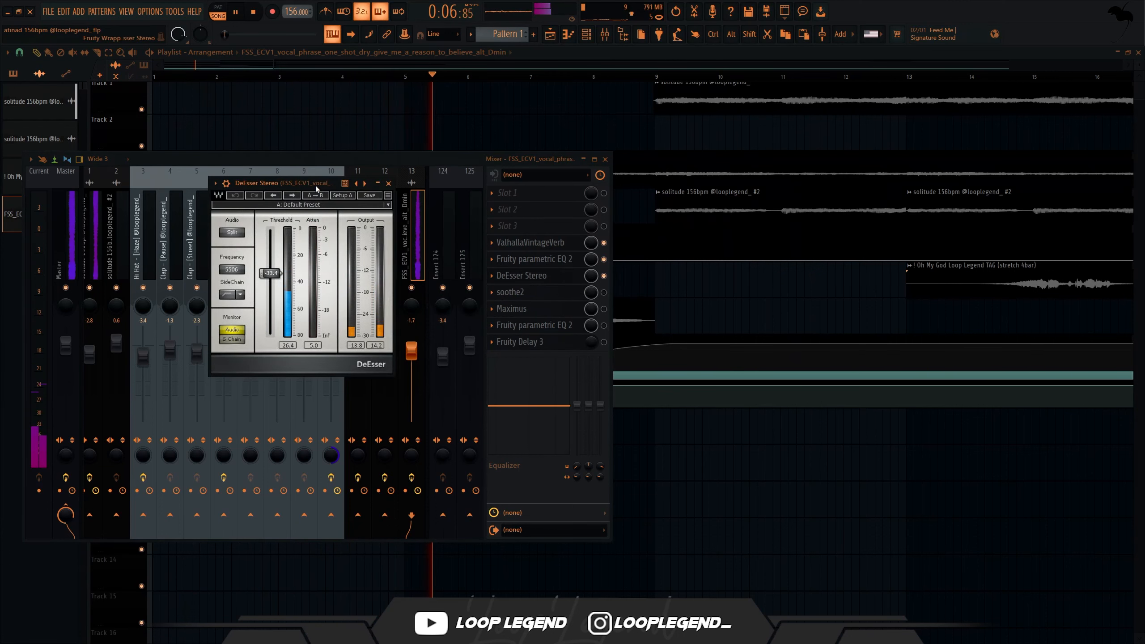
drag(317, 189, 517, 207)
key(Escape)
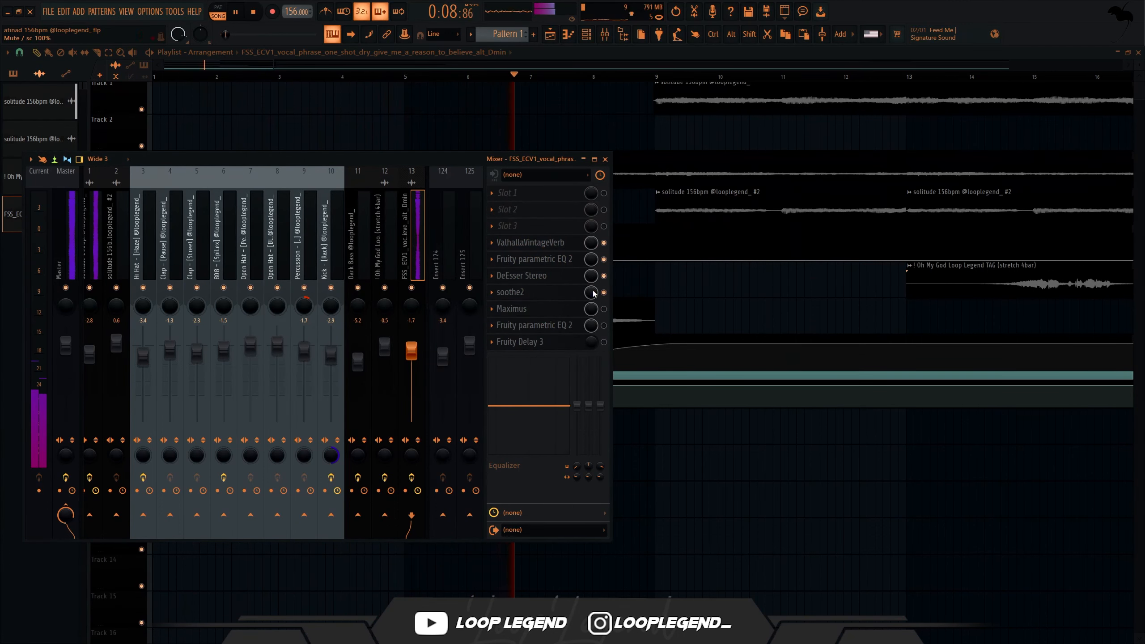
Step: Enable and inspect soothe2 and Maximus on the vocal phrase track, restarting playback to hear them
click(518, 292)
key(Escape)
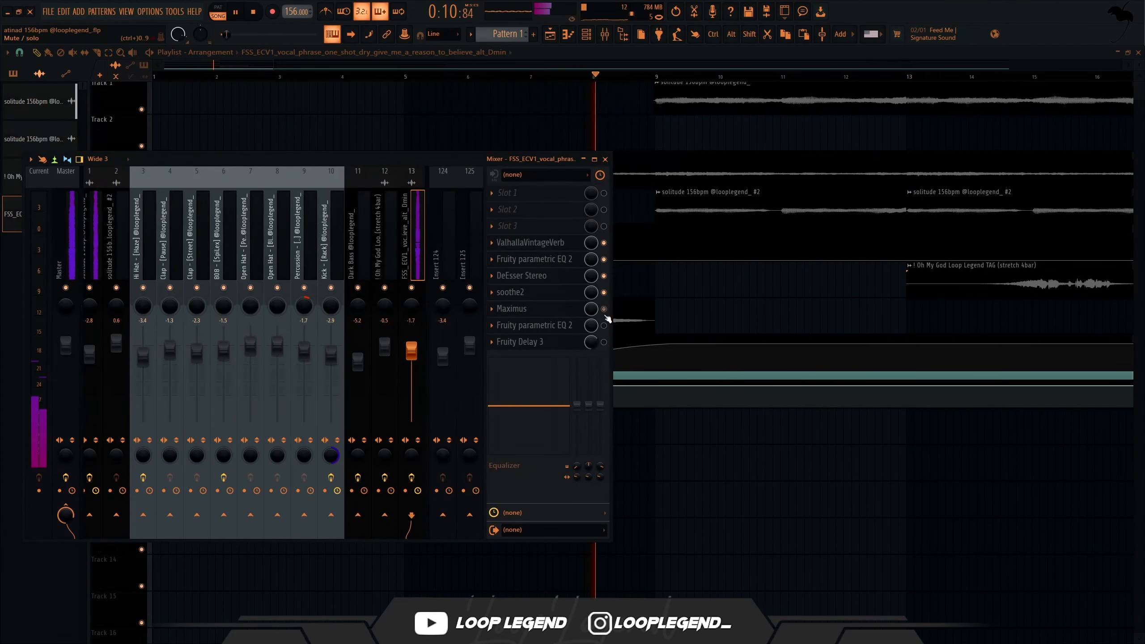
key(space)
click(545, 311)
key(space)
drag(269, 153, 558, 206)
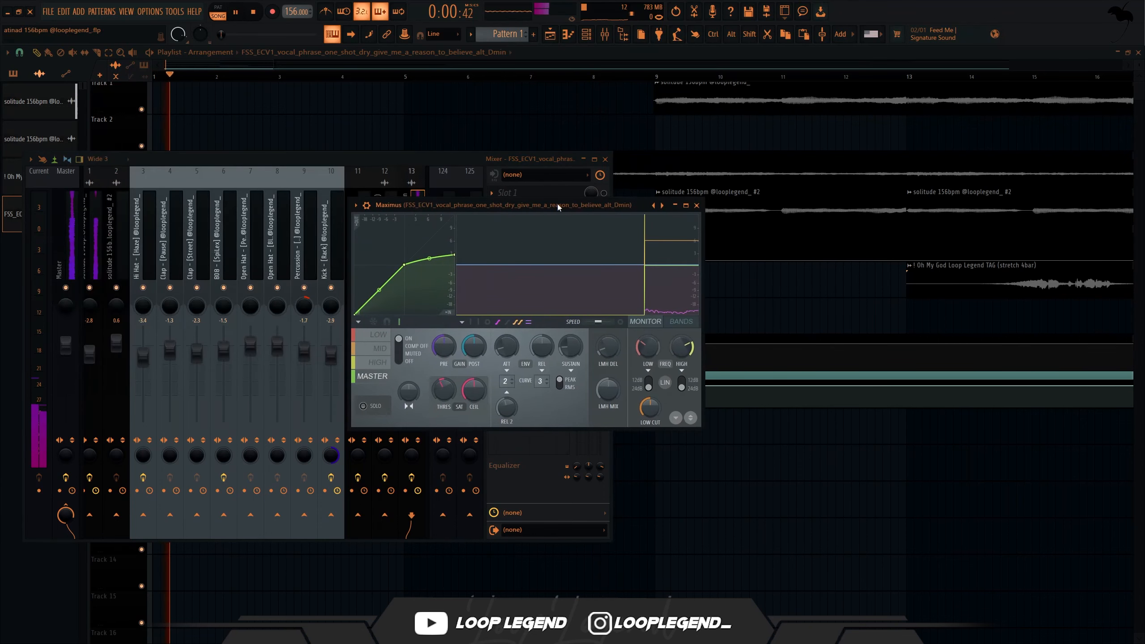
key(Escape)
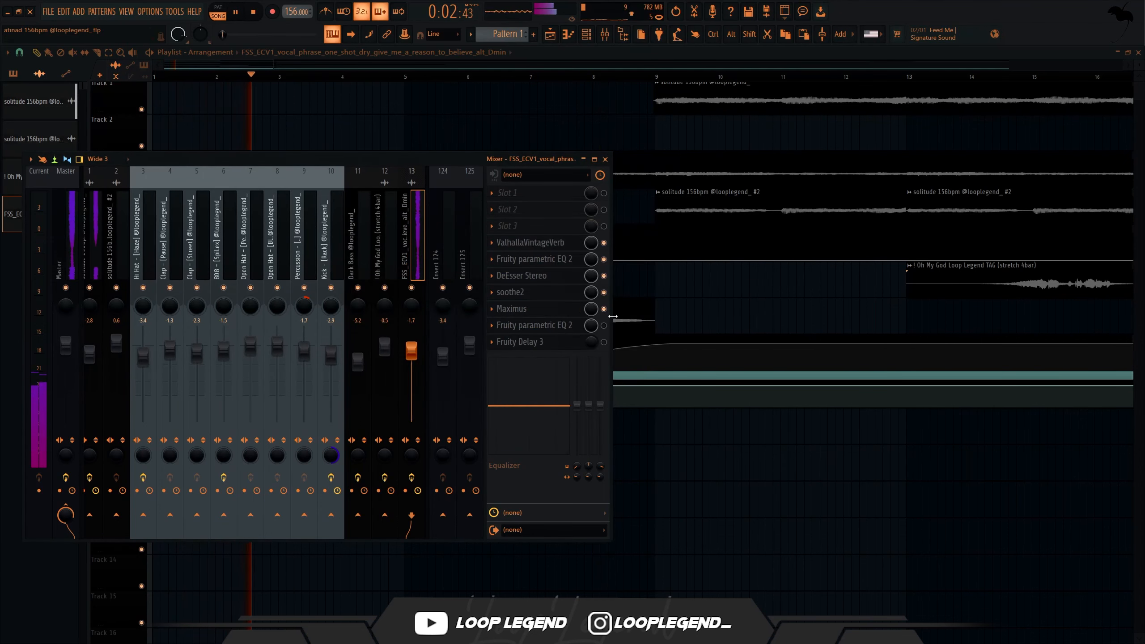
Step: Enable and inspect the second Fruity parametric EQ 2 and Fruity Delay 3 on the vocal phrase track
click(540, 325)
drag(312, 135, 581, 201)
key(Escape)
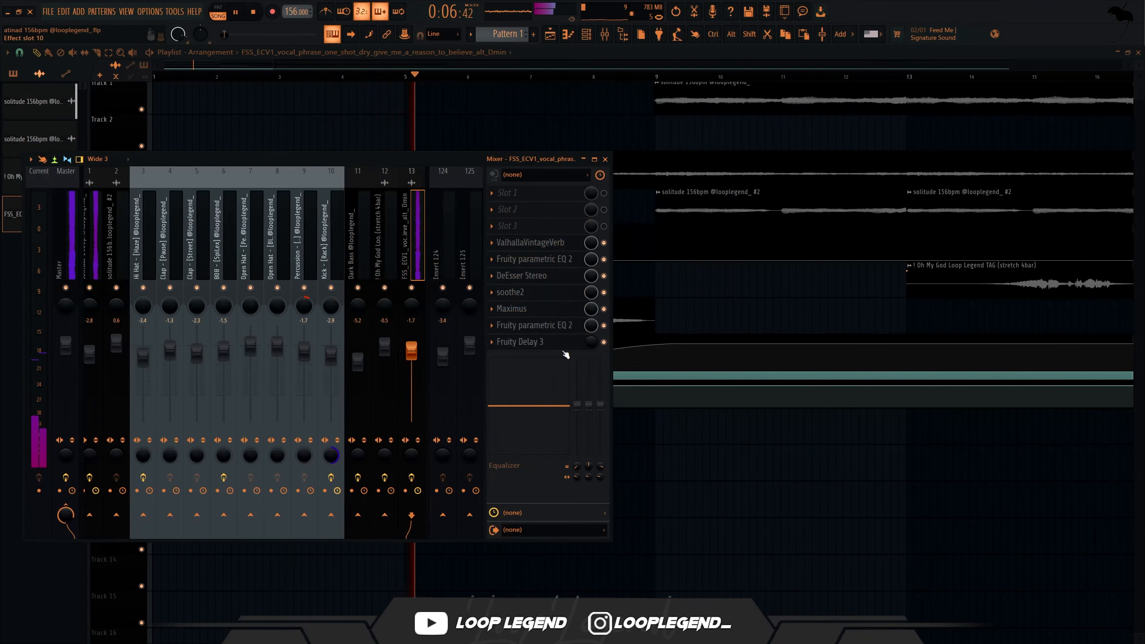
click(559, 344)
drag(317, 177, 513, 209)
key(Escape)
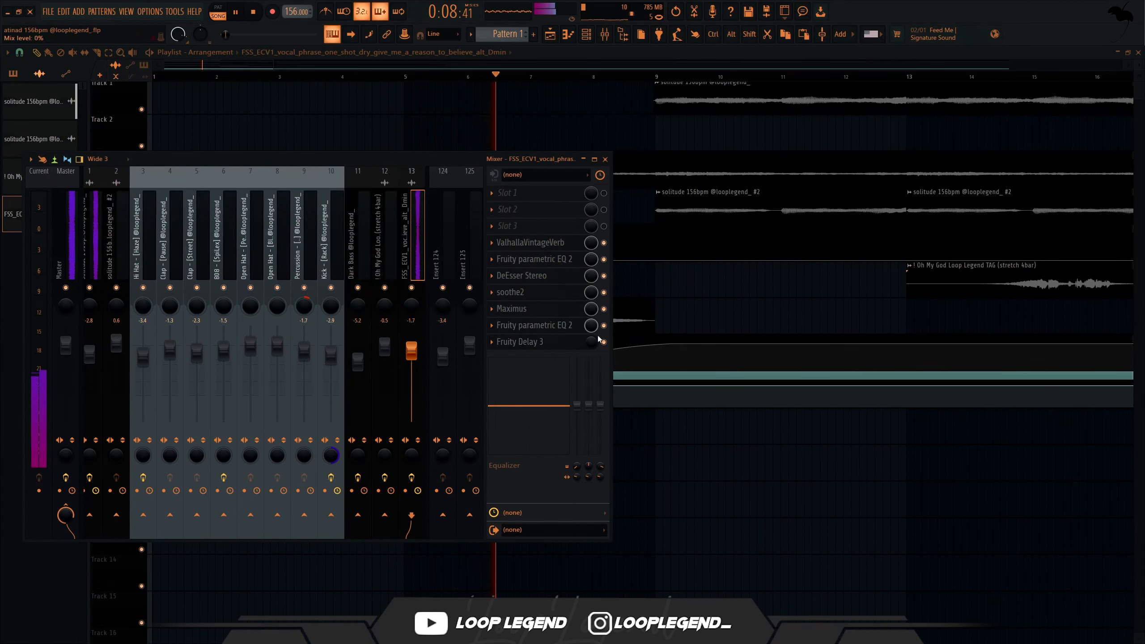
Step: Close the mixer, open the Dark Bass piano roll of Pattern 1 and start playback
key(F9)
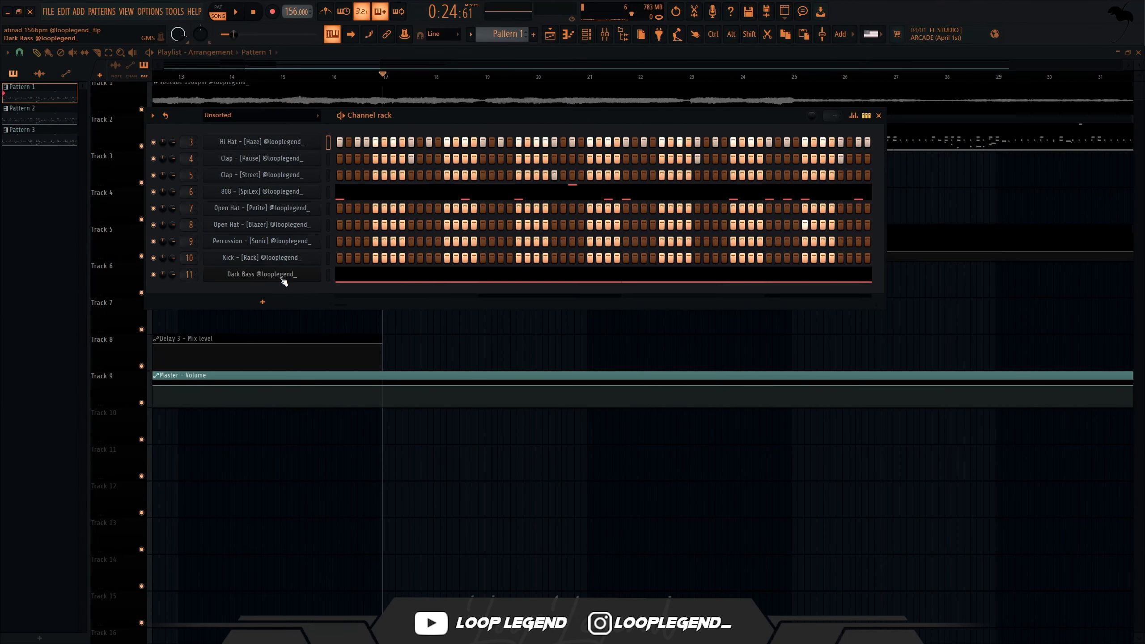
click(282, 277)
drag(287, 171, 415, 166)
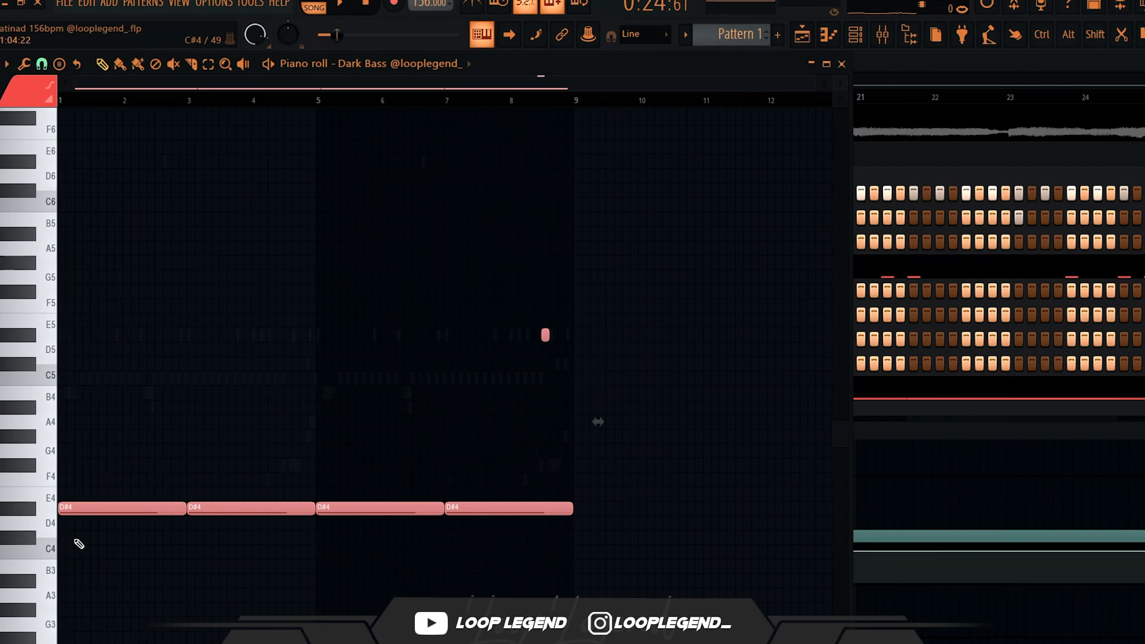
key(space)
Step: Examine the long Dark Bass notes and the short slide note in bar 8 during playback
scroll(136, 543, up, 2)
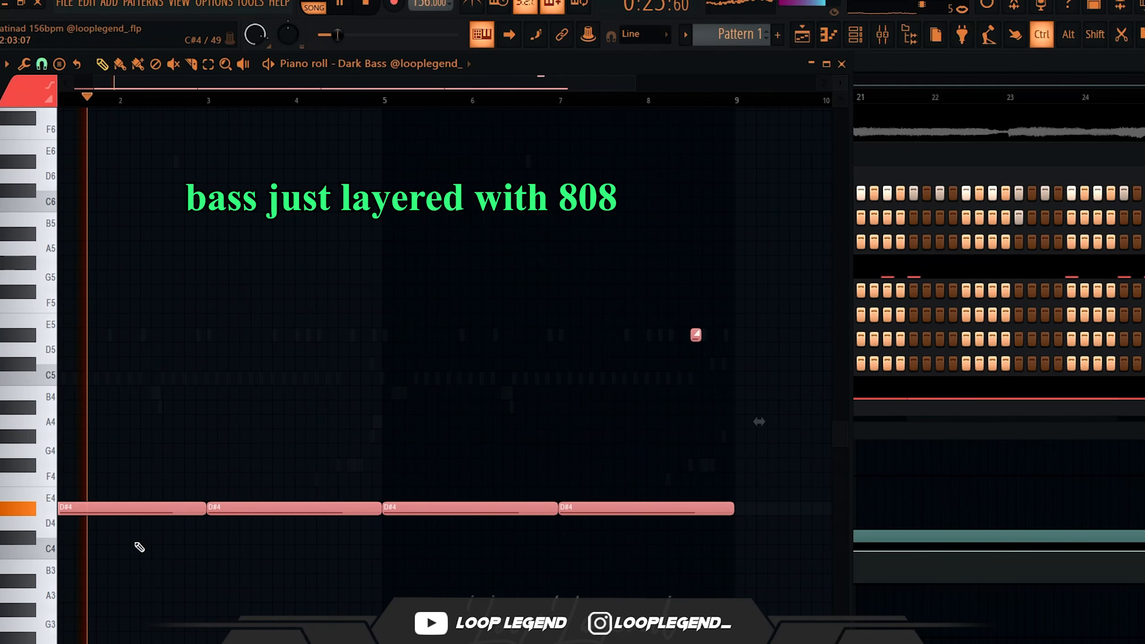
drag(238, 451, 289, 435)
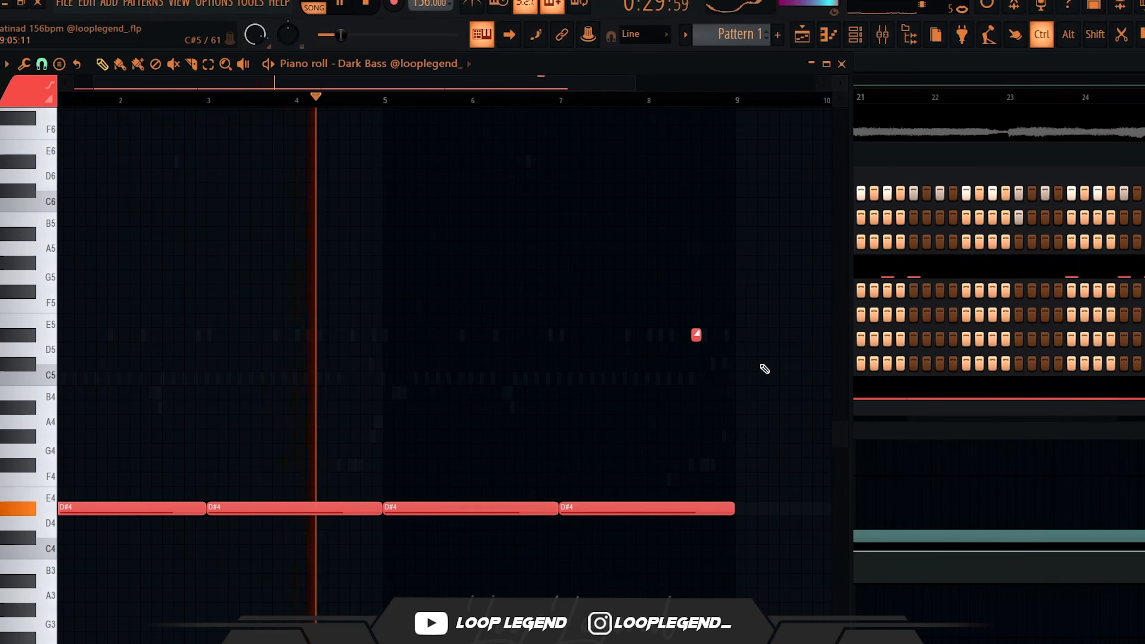
scroll(761, 371, up, 2)
drag(734, 363, 537, 373)
drag(435, 403, 425, 428)
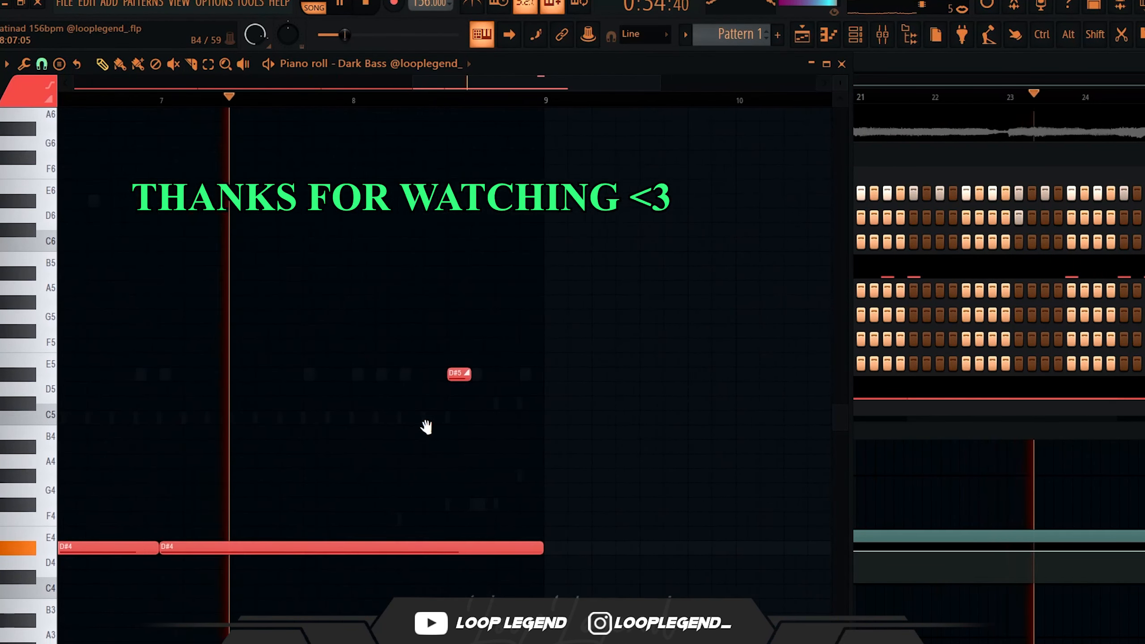